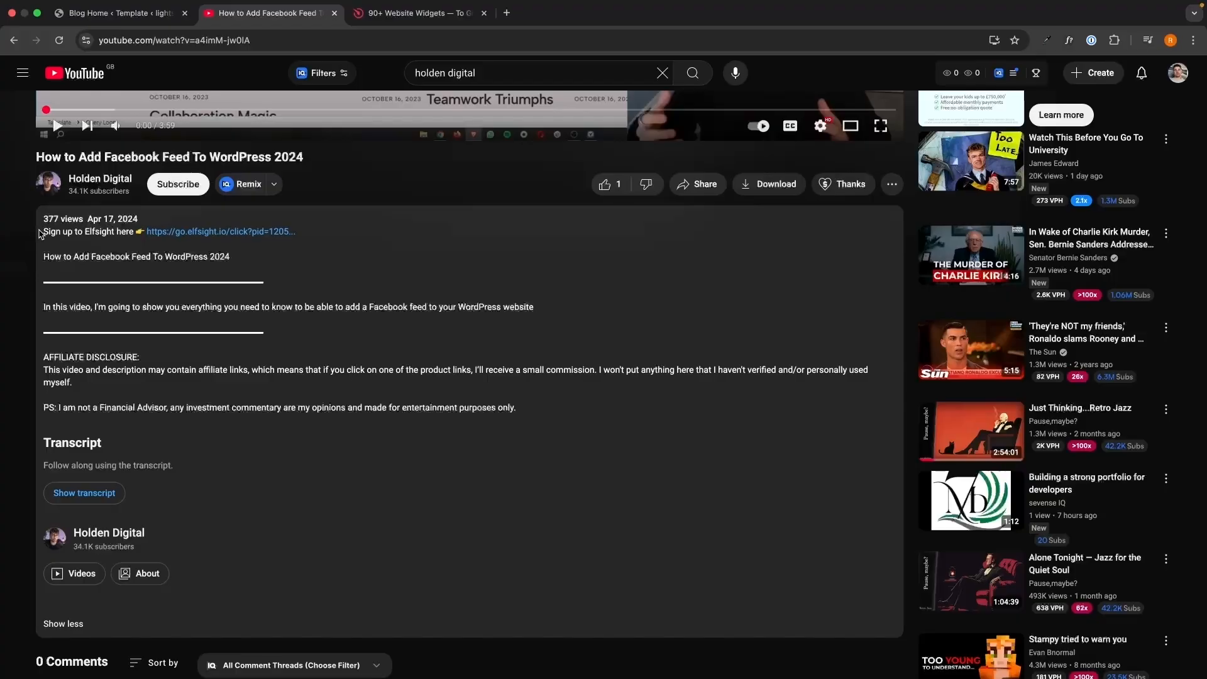
pyautogui.moveTo(43, 230); pyautogui.dragTo(537, 396)
pyautogui.click(537, 396)
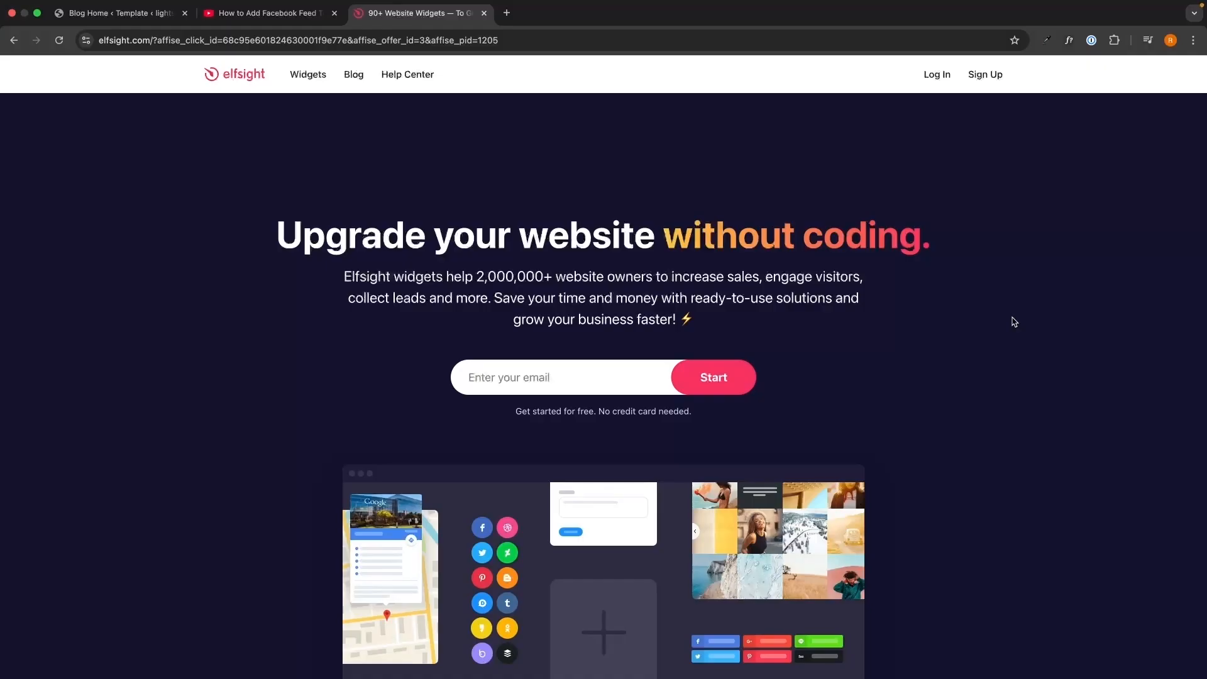
# Sign up for an Elfsight account using the account e-mail address and a password
pyautogui.click(641, 376)
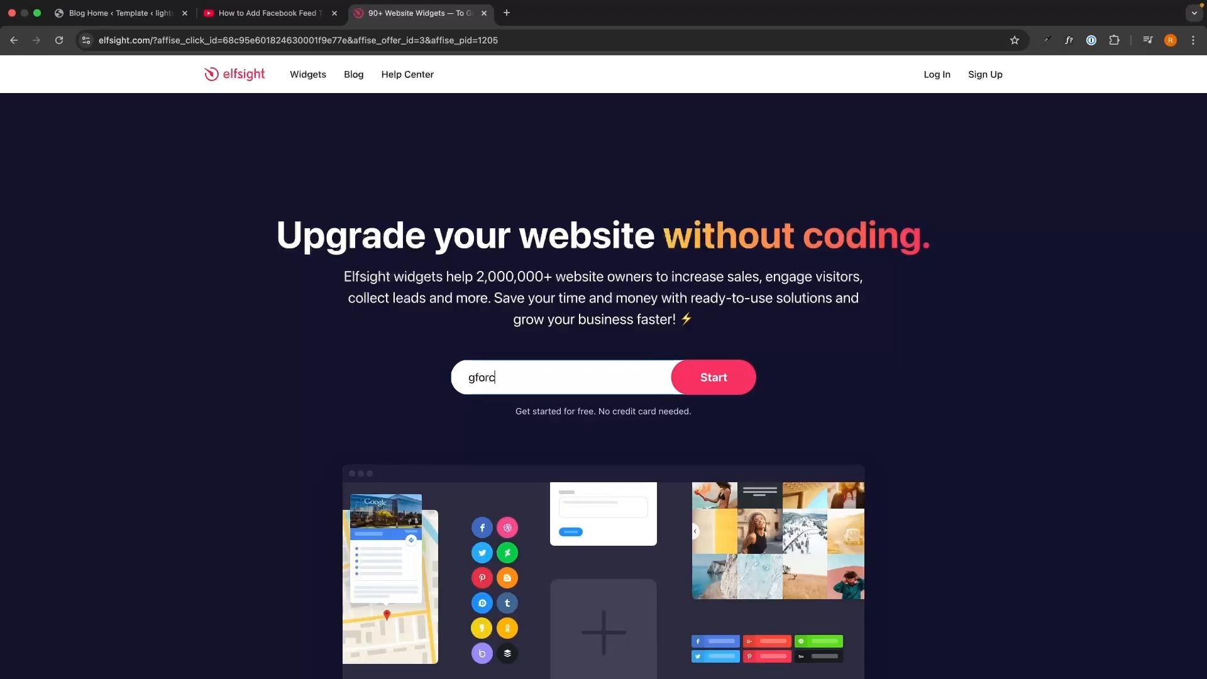
pyautogui.press('Return')
pyautogui.write('a')
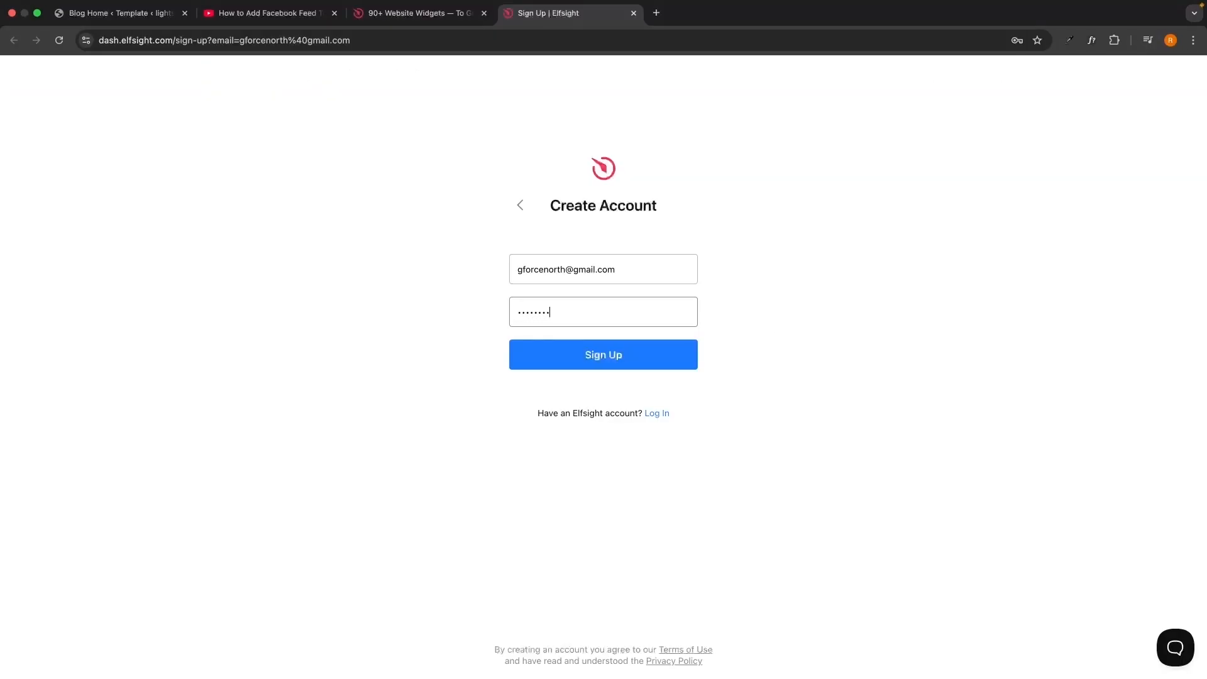
pyautogui.press('Return')
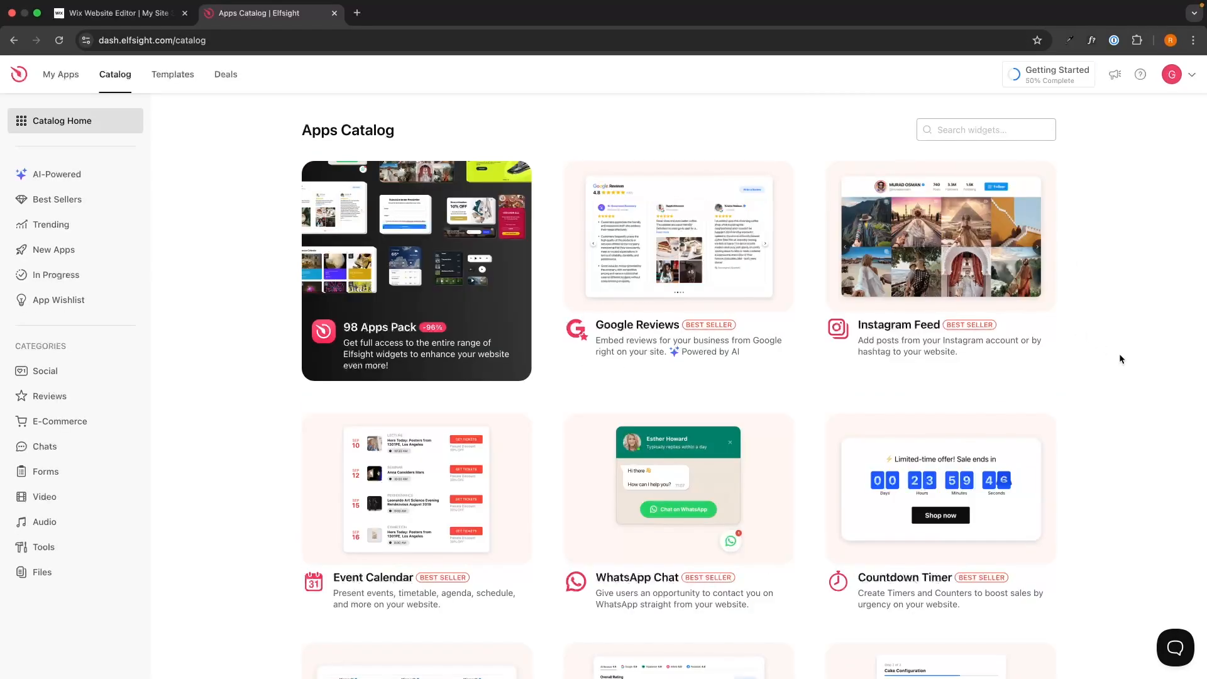
# Search the apps catalog for form and open the Form Builder app
pyautogui.scroll(-12, 1119, 359)
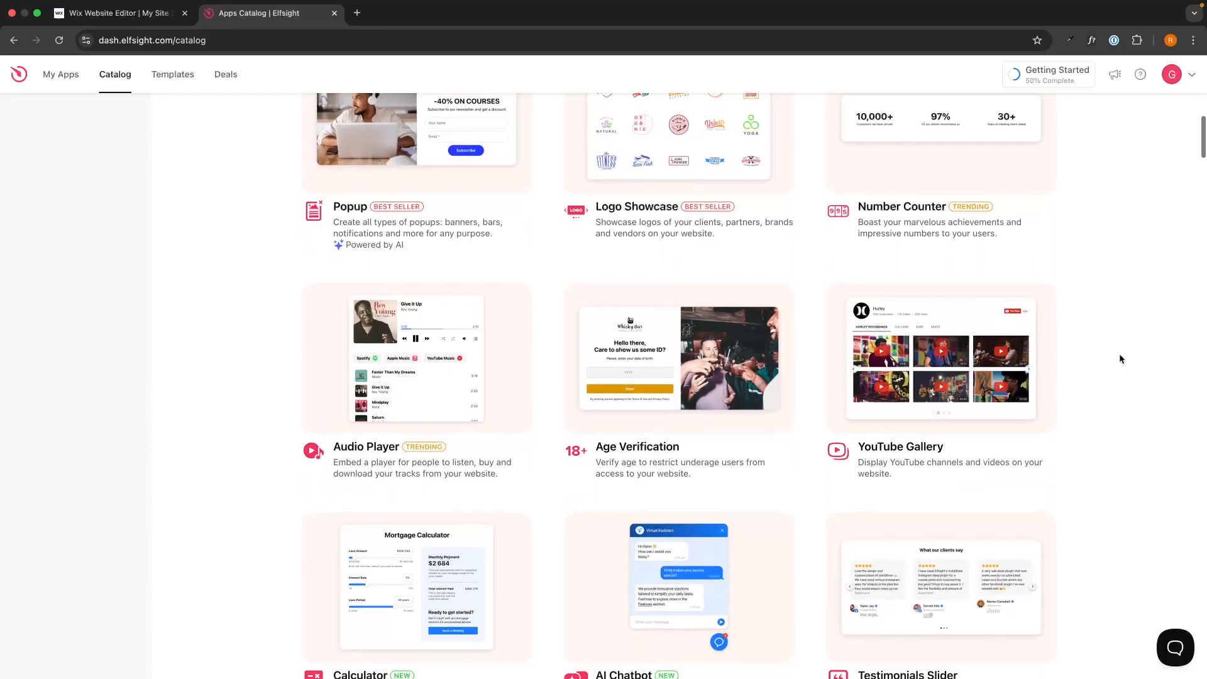
pyautogui.scroll(15, 1120, 355)
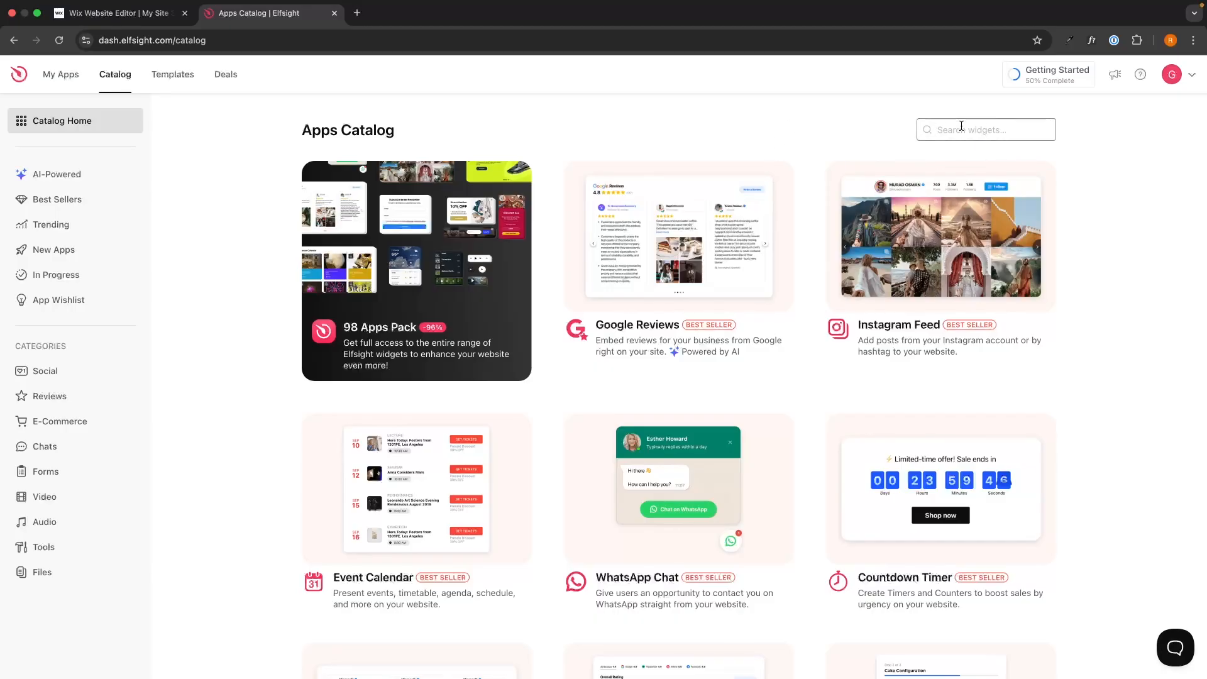
pyautogui.write('form')
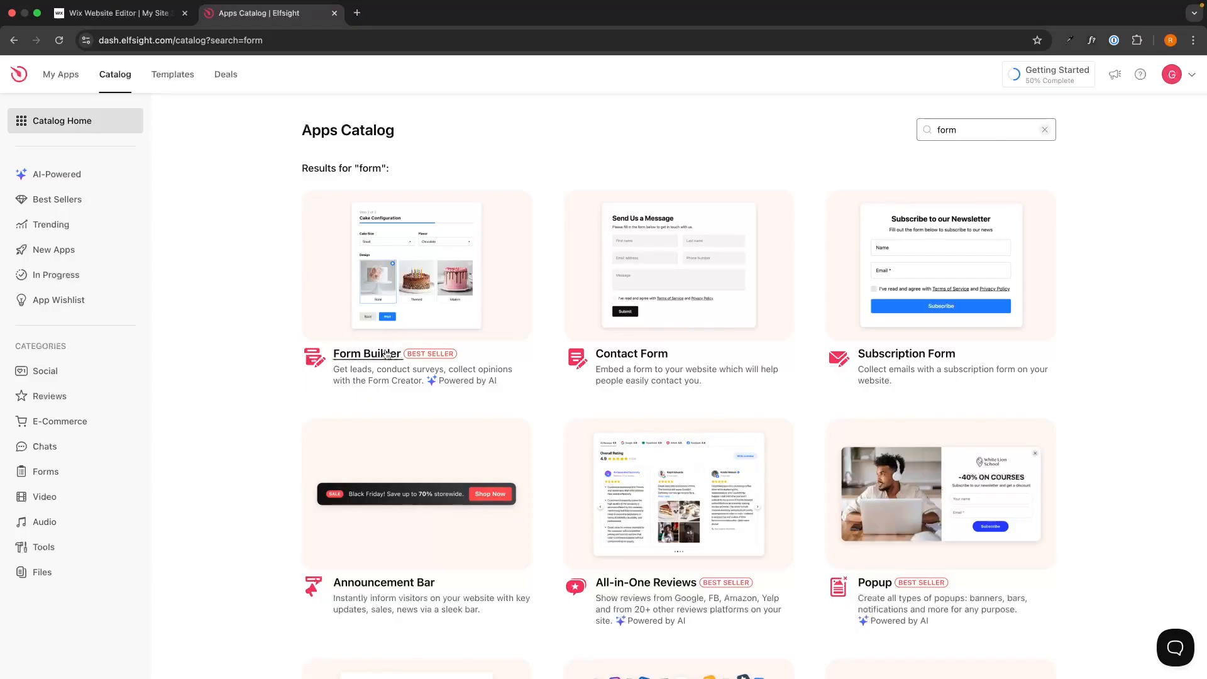
pyautogui.click(426, 327)
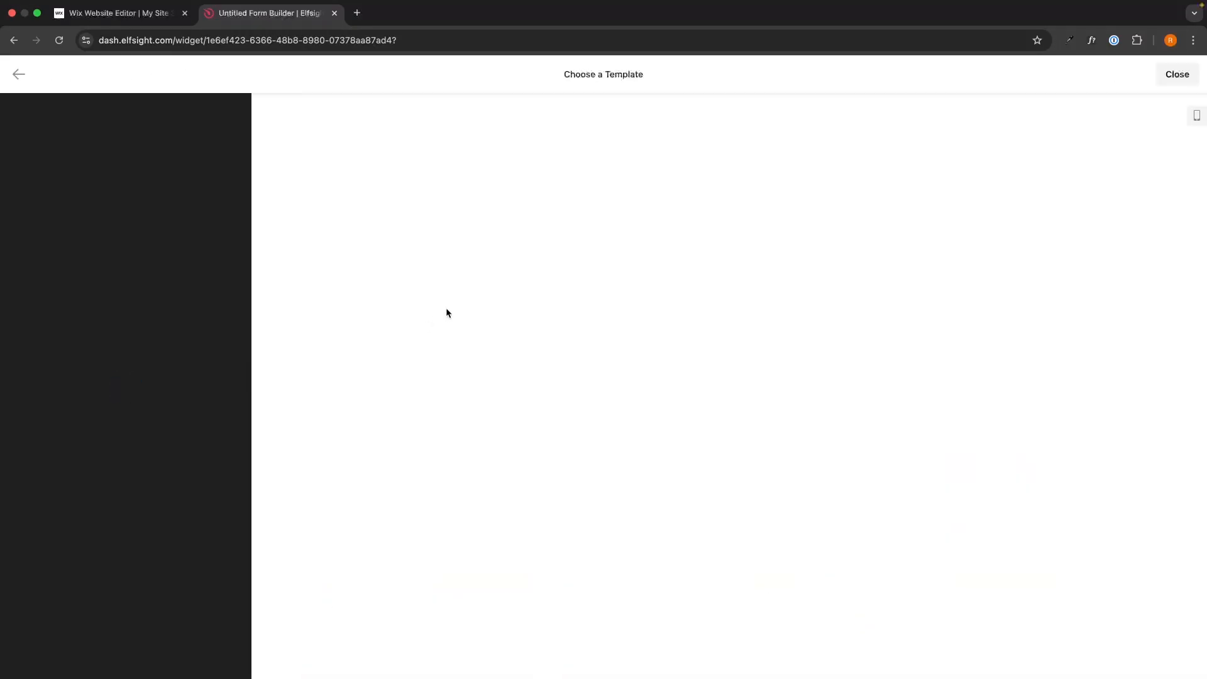
# Choose the Survey template and continue with it
pyautogui.moveTo(563, 74); pyautogui.dragTo(647, 74)
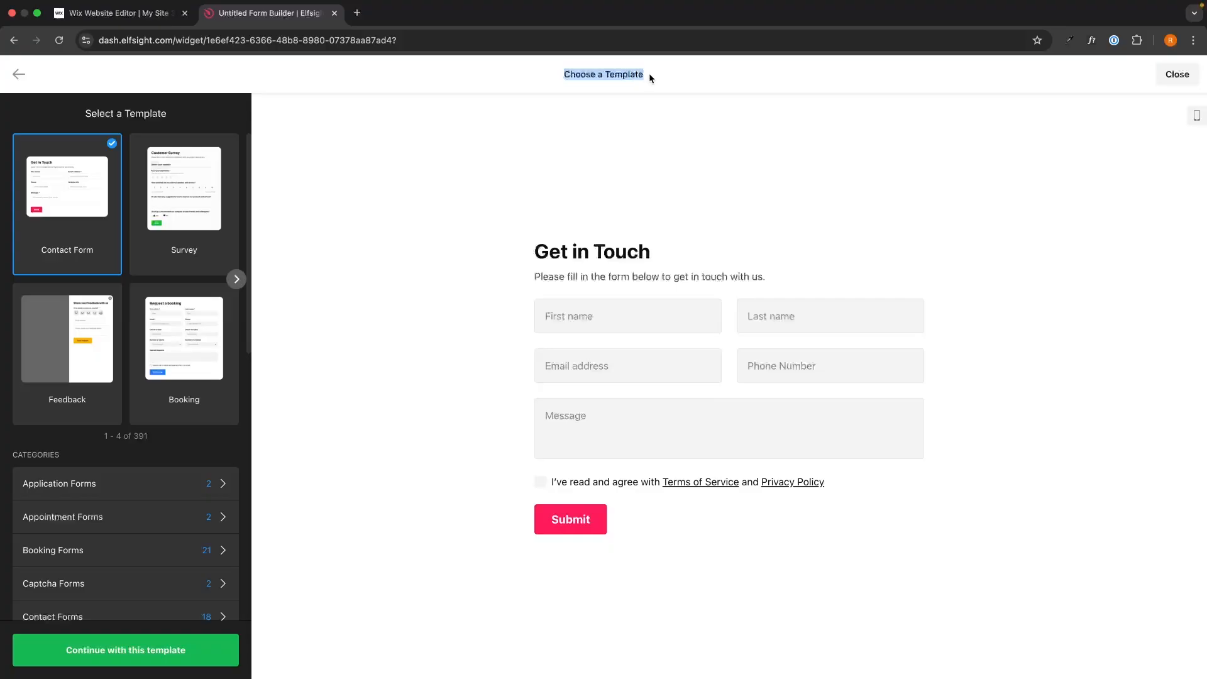
pyautogui.click(648, 73)
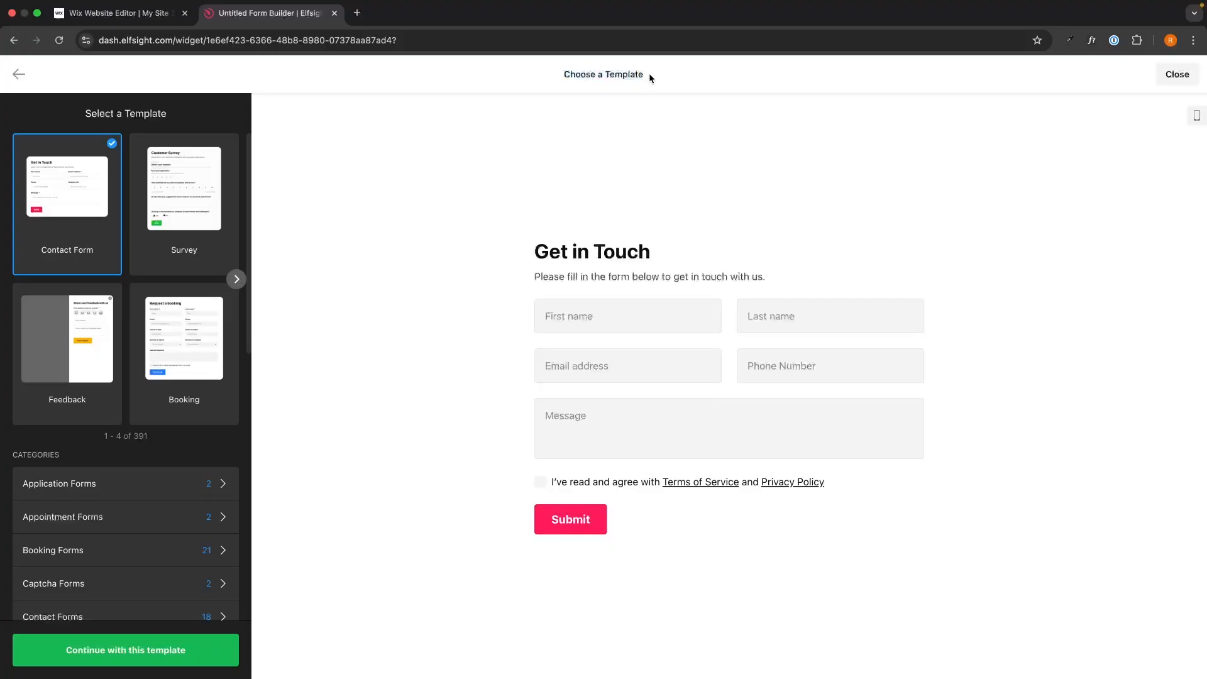
pyautogui.click(140, 222)
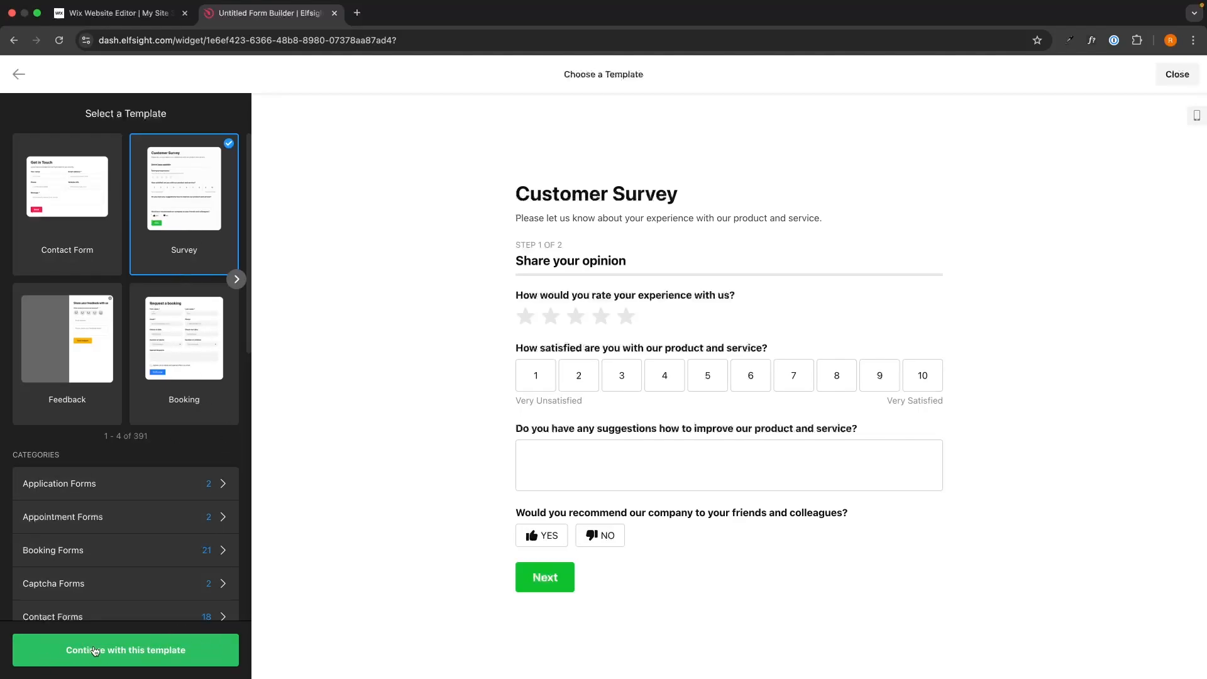
pyautogui.click(121, 655)
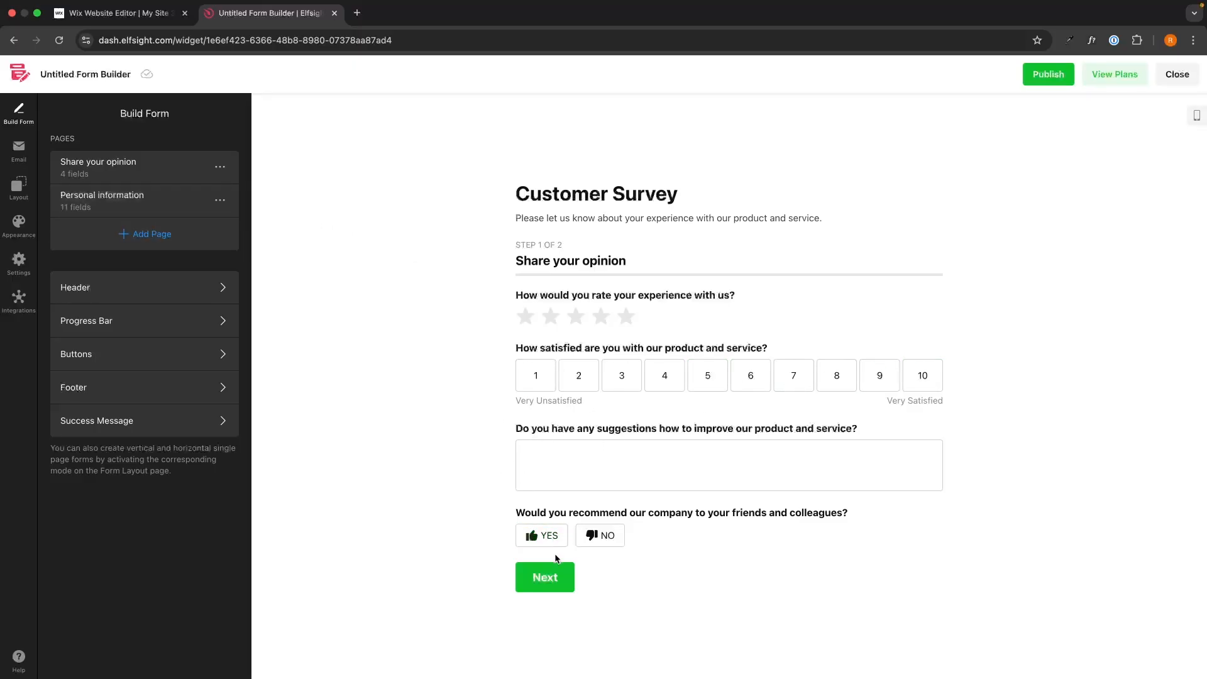
# Preview the survey's second page and its fields
pyautogui.click(533, 586)
pyautogui.scroll(-5, 598, 283)
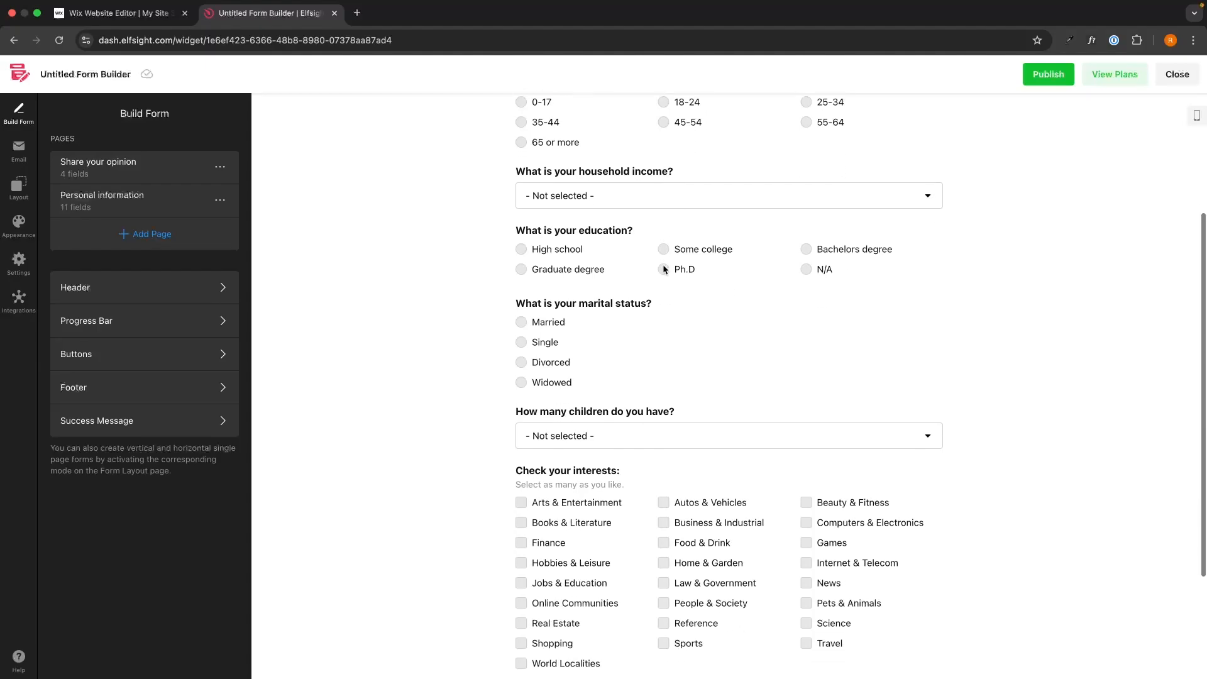
pyautogui.scroll(3, 664, 269)
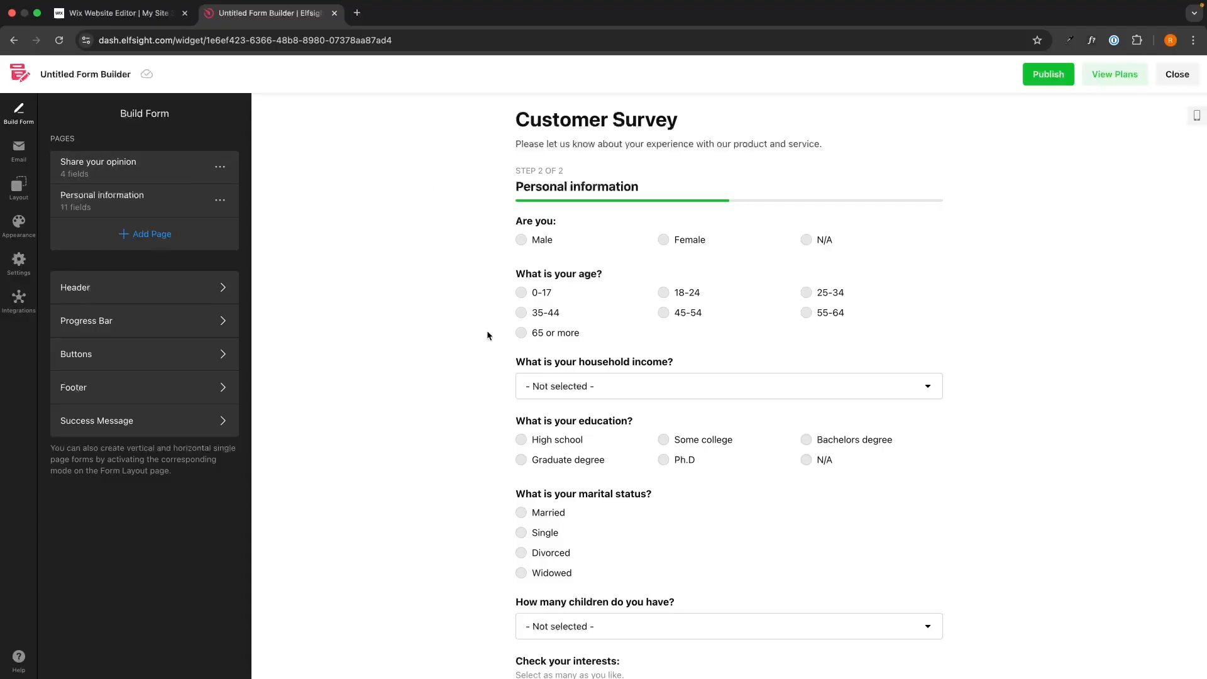
# Open the Share your opinion page for editing and add a Number Scale field to it
pyautogui.click(132, 164)
pyautogui.scroll(-6, 609, 353)
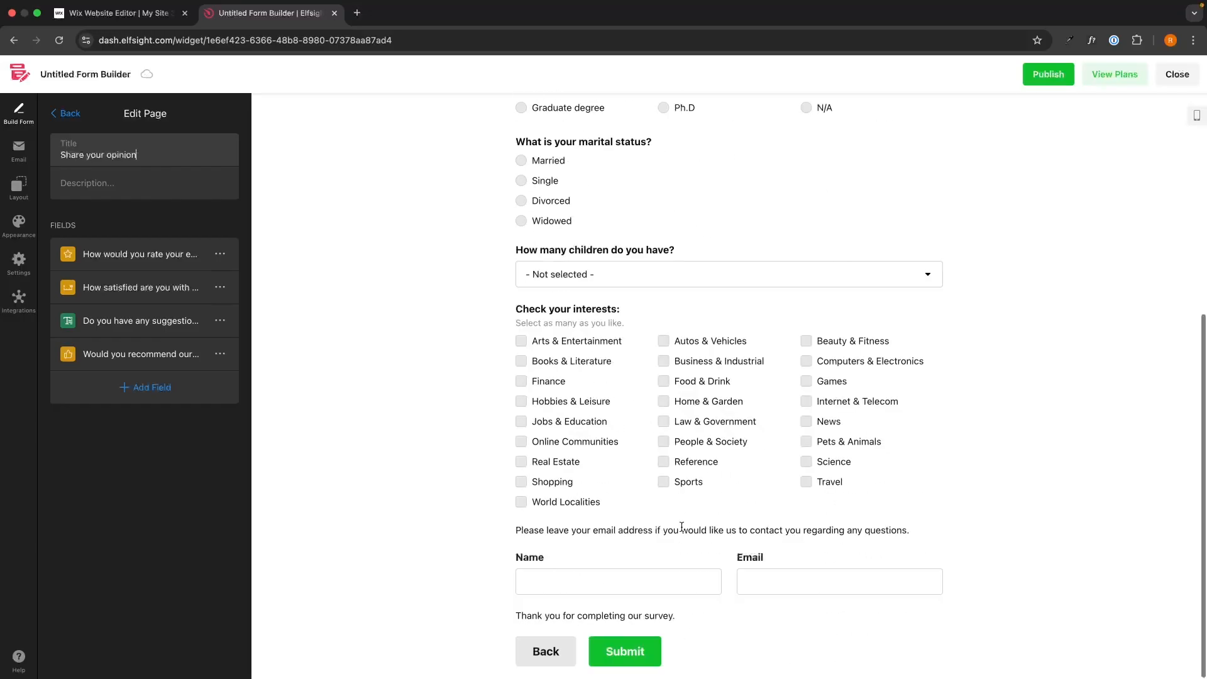
pyautogui.click(547, 649)
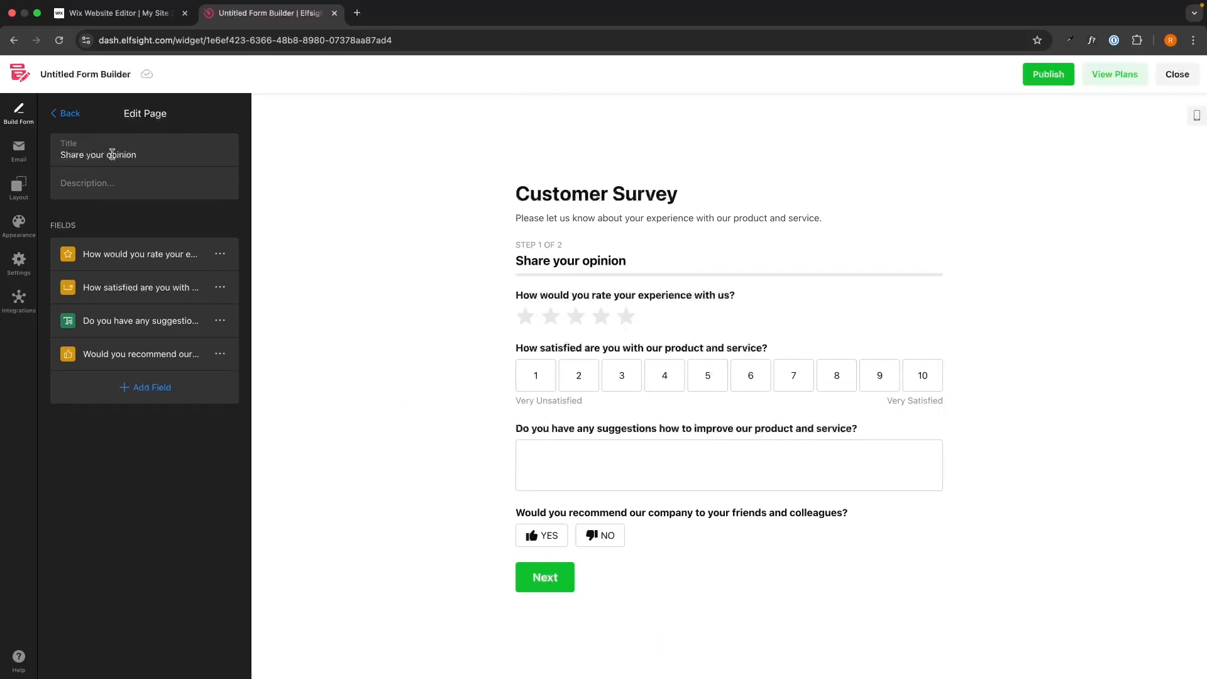
pyautogui.moveTo(61, 153); pyautogui.dragTo(159, 153)
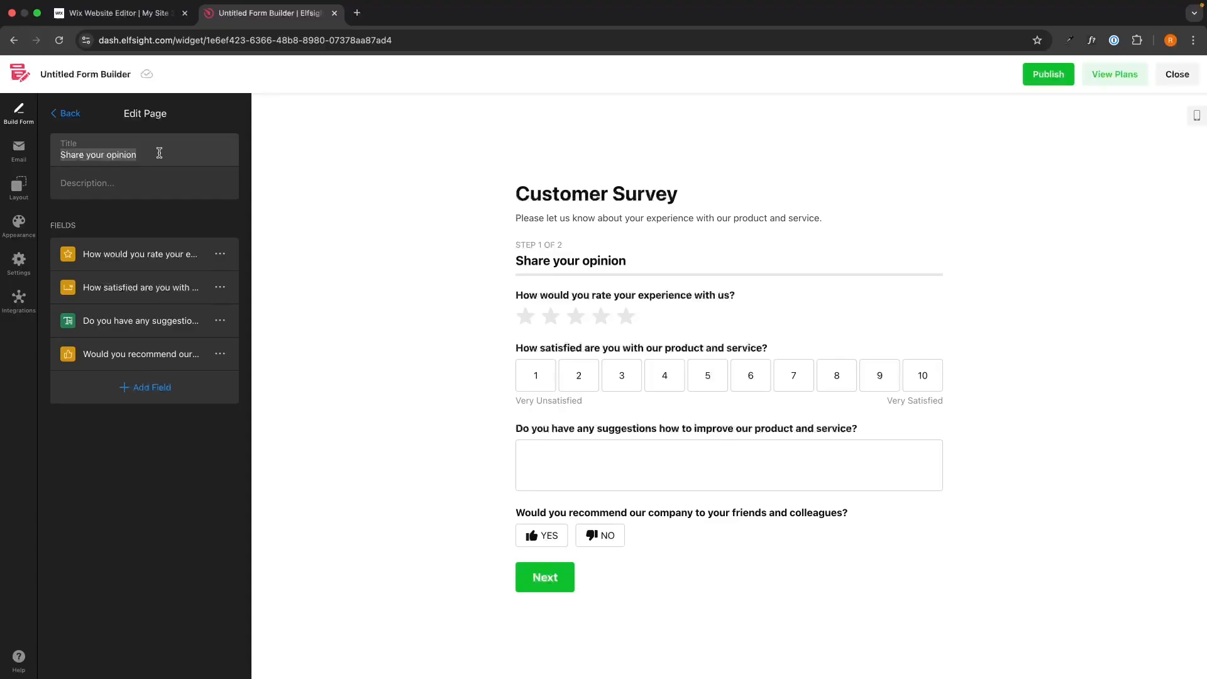
pyautogui.click(224, 157)
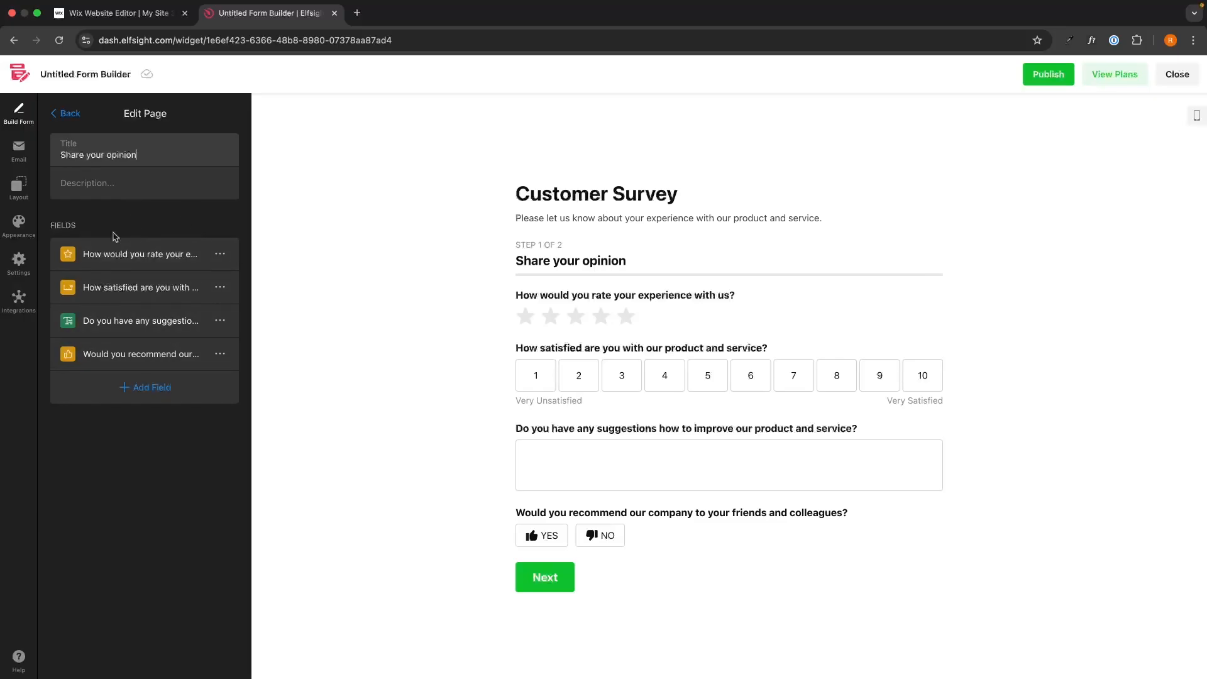
pyautogui.click(140, 386)
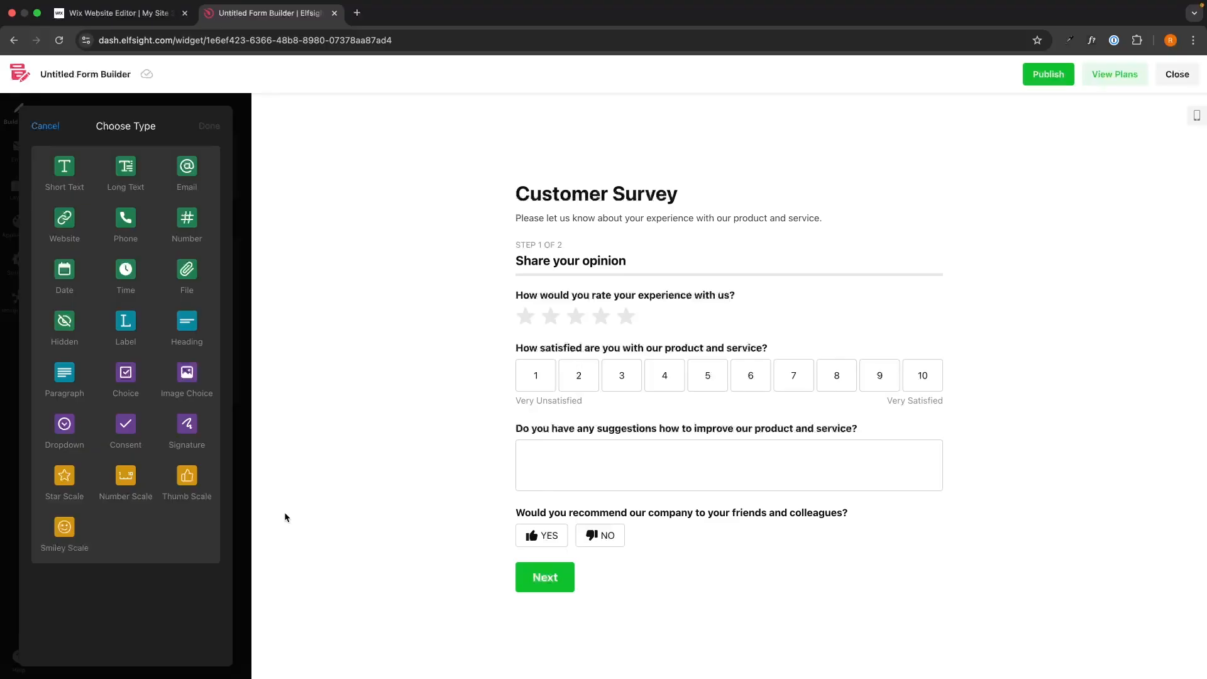
pyautogui.click(126, 481)
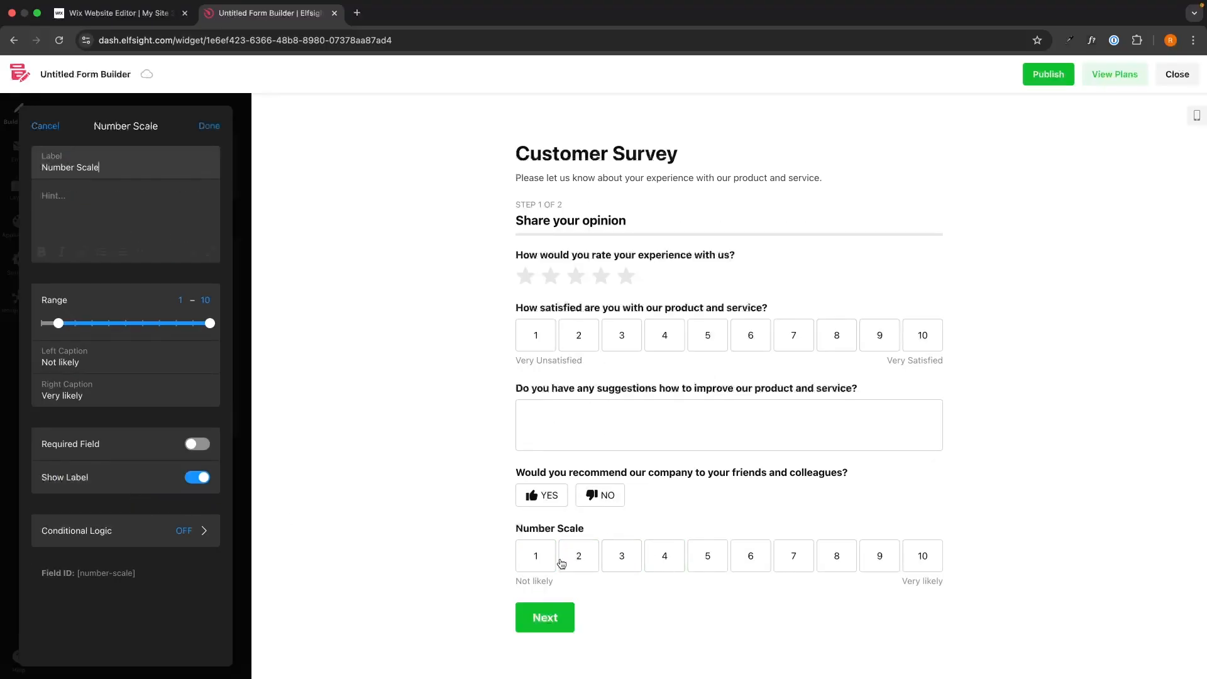
# Label the new number scale field "How satisfied are you with our shipping times?"
pyautogui.tripleClick(121, 168)
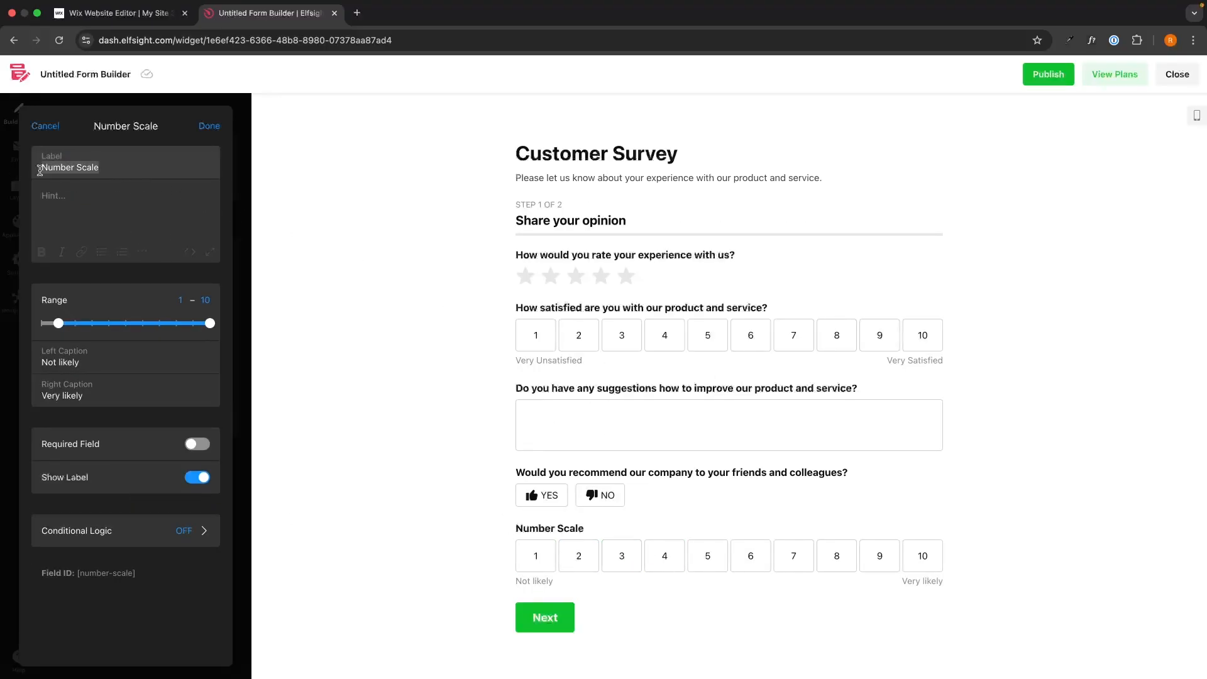
pyautogui.write('How ')
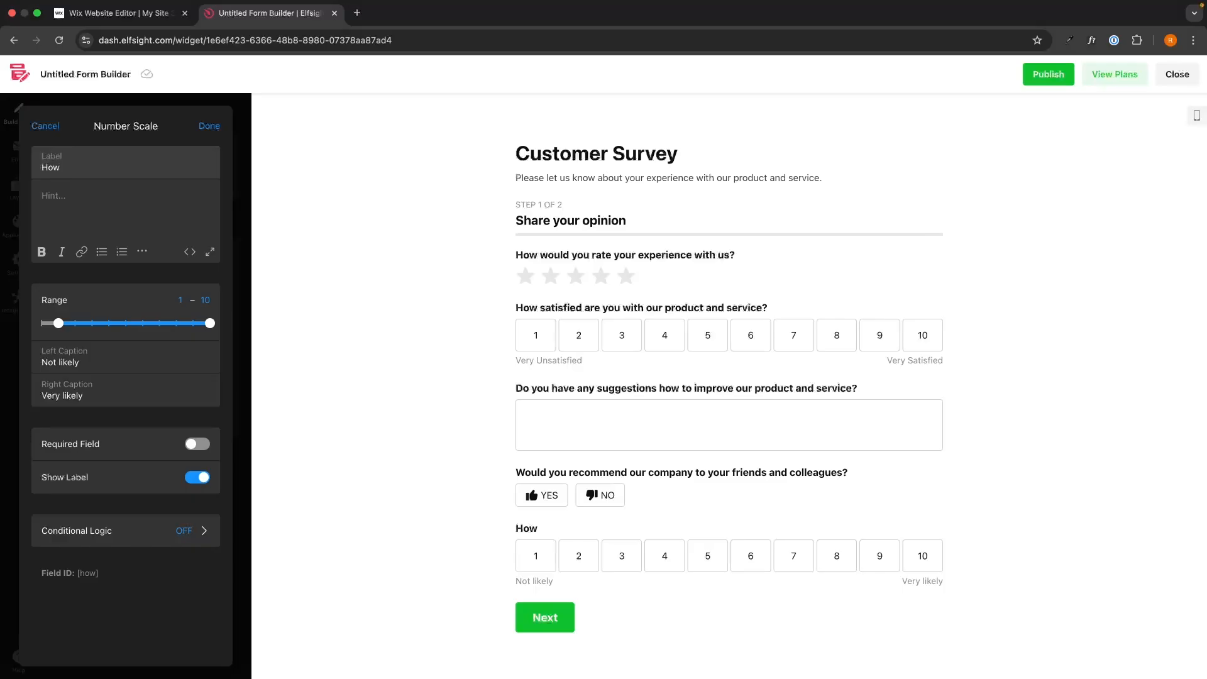
pyautogui.write('satisfied are you w')
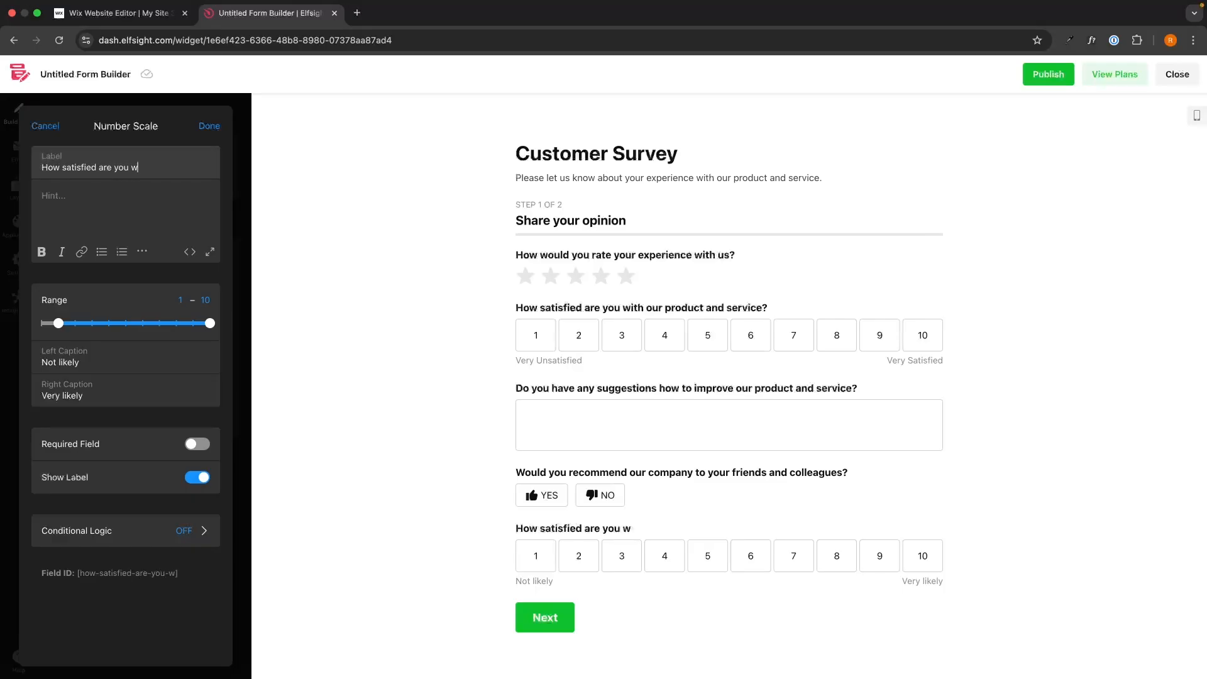
pyautogui.write('ith our shipping times?')
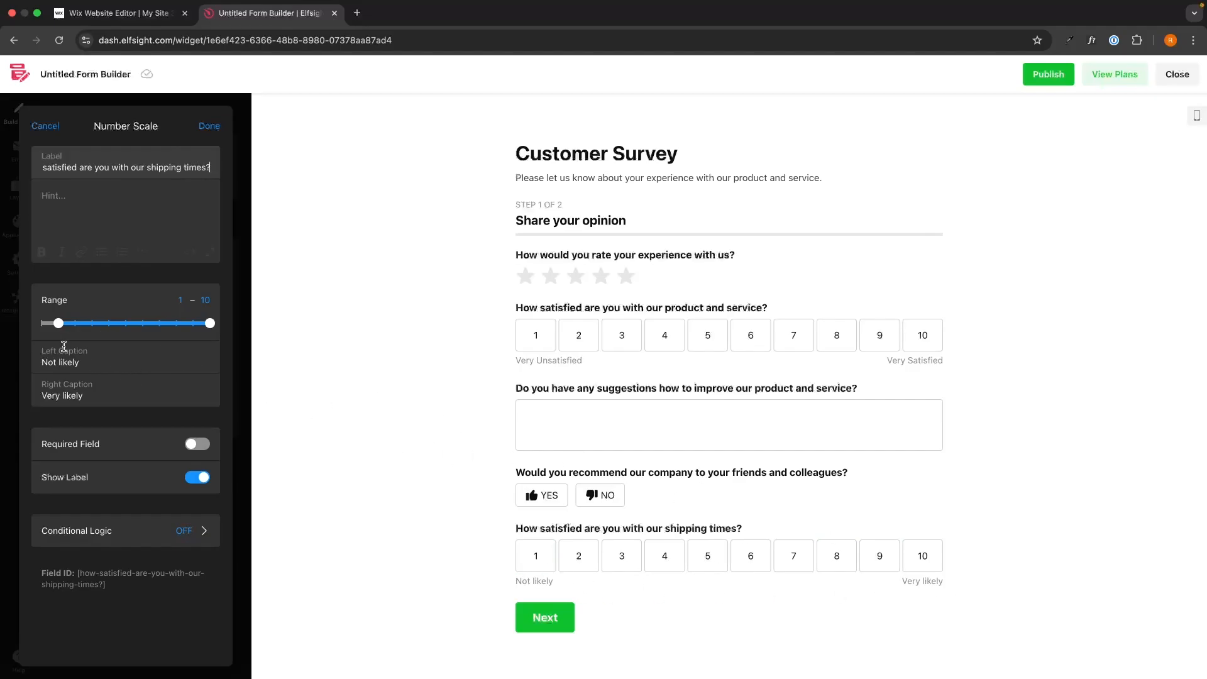
# Set the scale's left caption to "Not satisfied" and right caption to "Very satisfied"
pyautogui.click(79, 359)
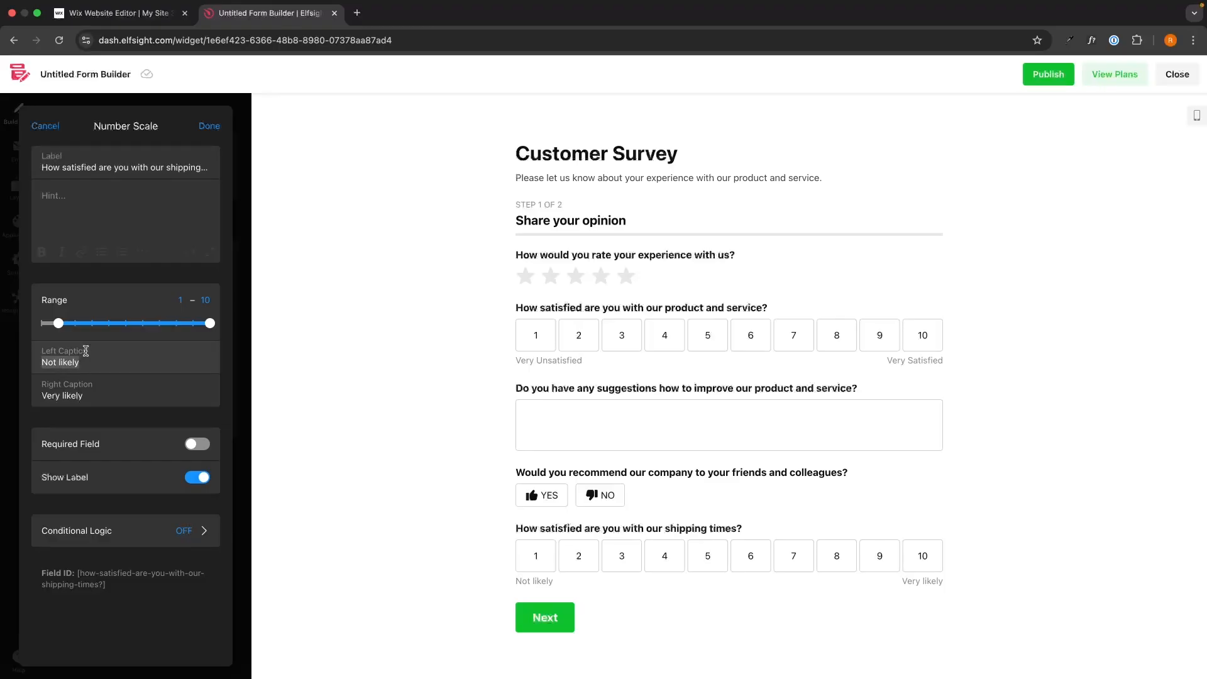
pyautogui.write('Not ')
pyautogui.write('satisfied')
pyautogui.press('BackSpace')
pyautogui.write('sfied')
pyautogui.click(88, 396)
pyautogui.write('Very satisfied')
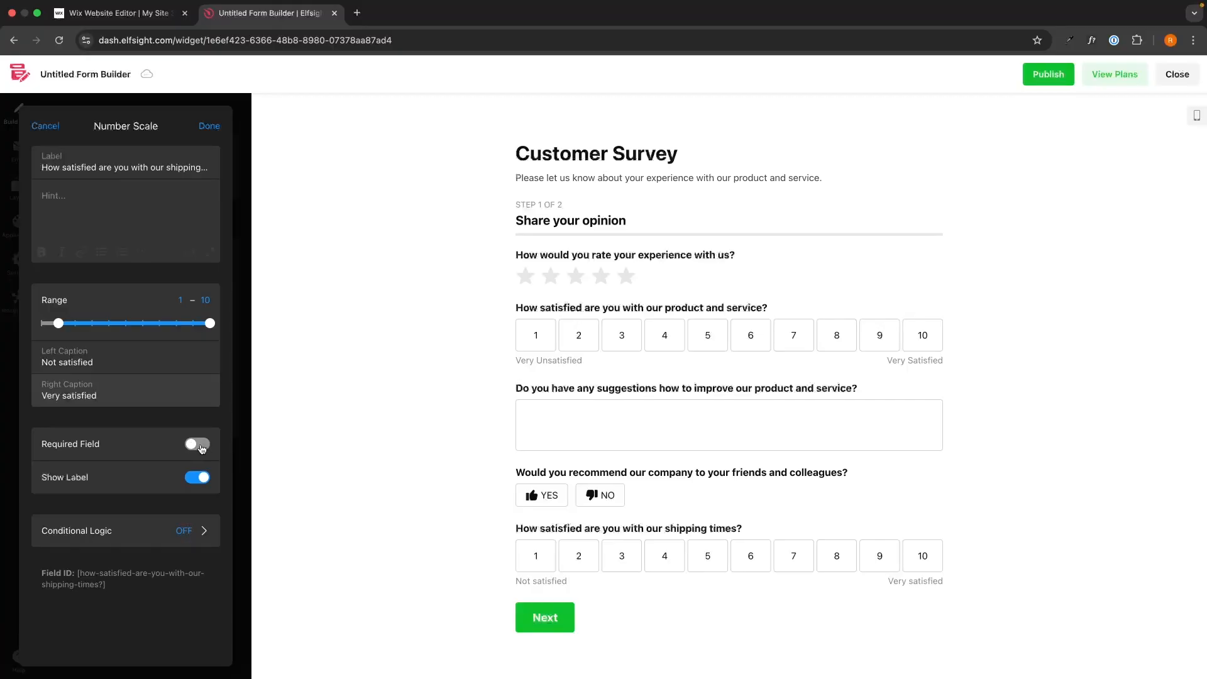
# Toggle the field's Show Label option off and back on, then finish editing the field
pyautogui.click(200, 476)
pyautogui.click(200, 476)
pyautogui.click(200, 476)
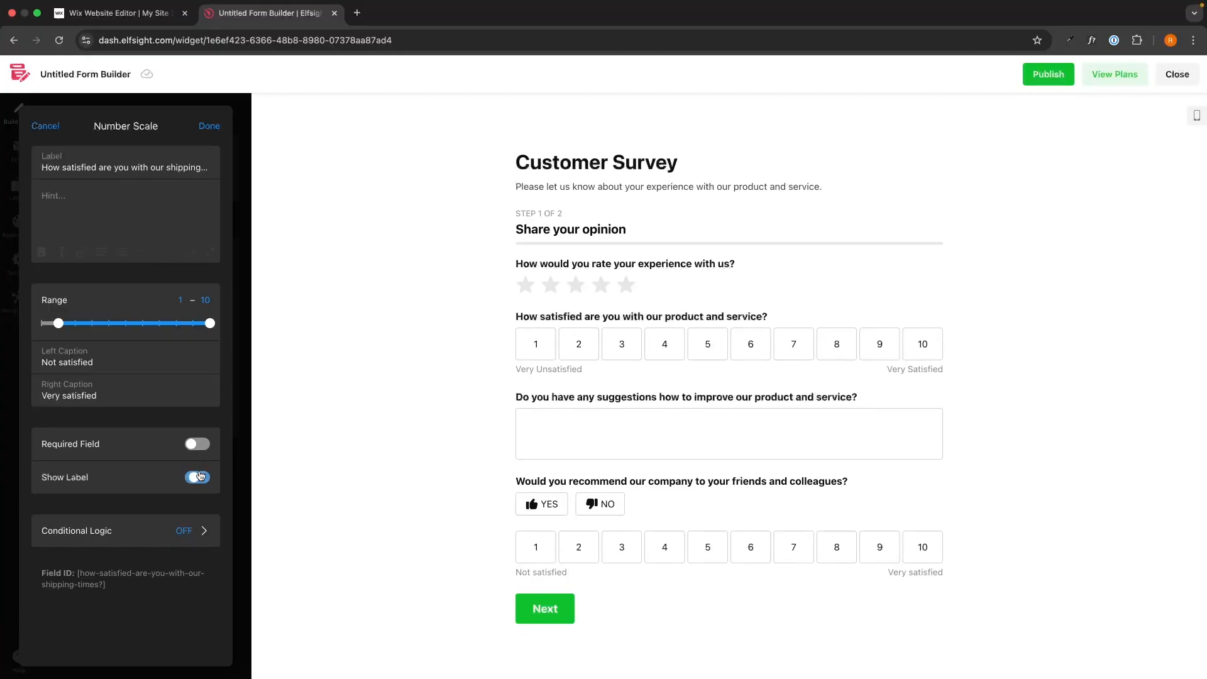
pyautogui.click(200, 476)
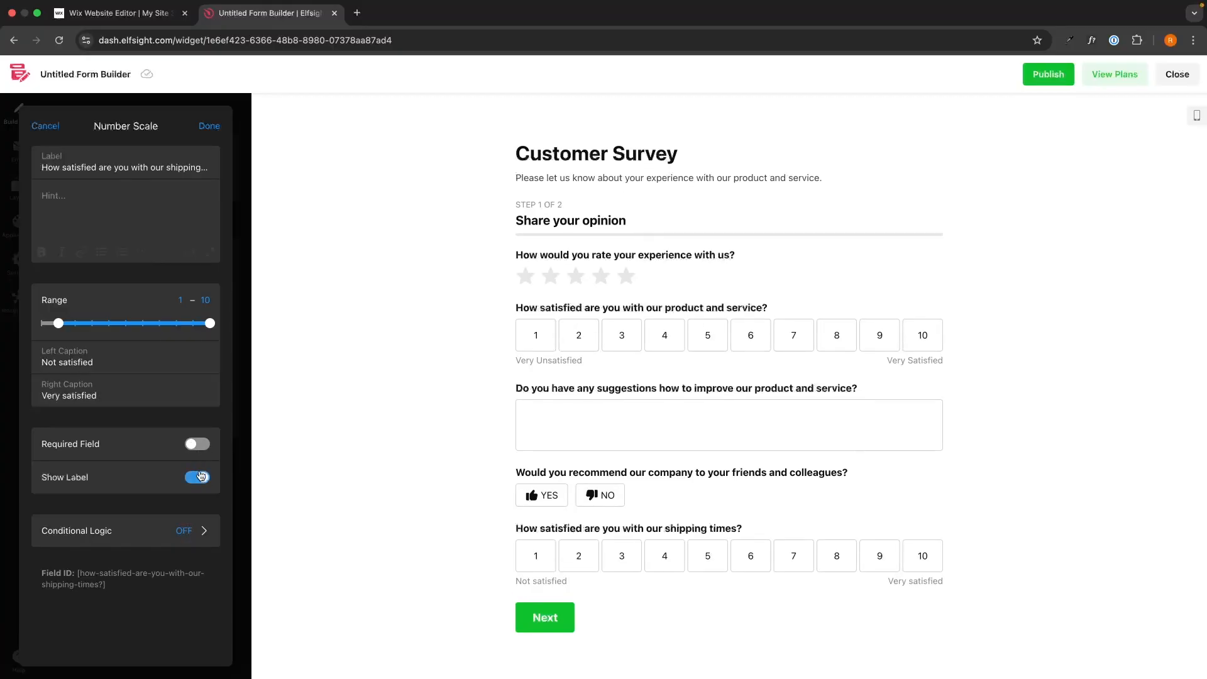
pyautogui.click(209, 126)
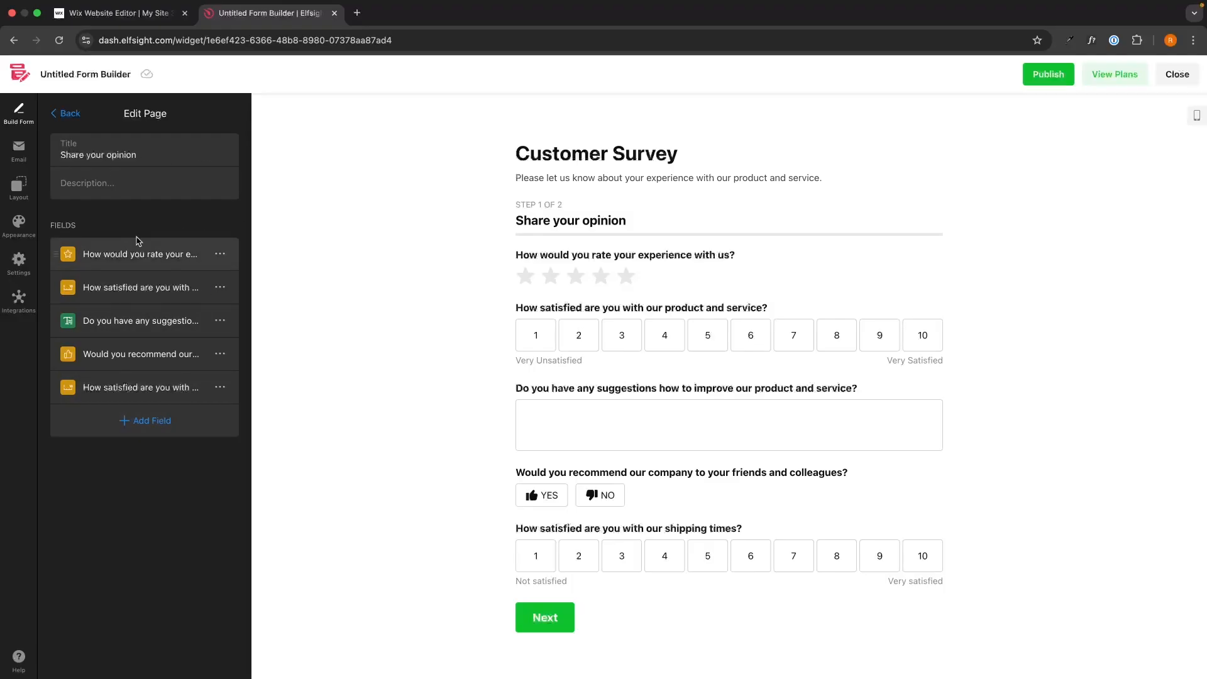
pyautogui.click(206, 423)
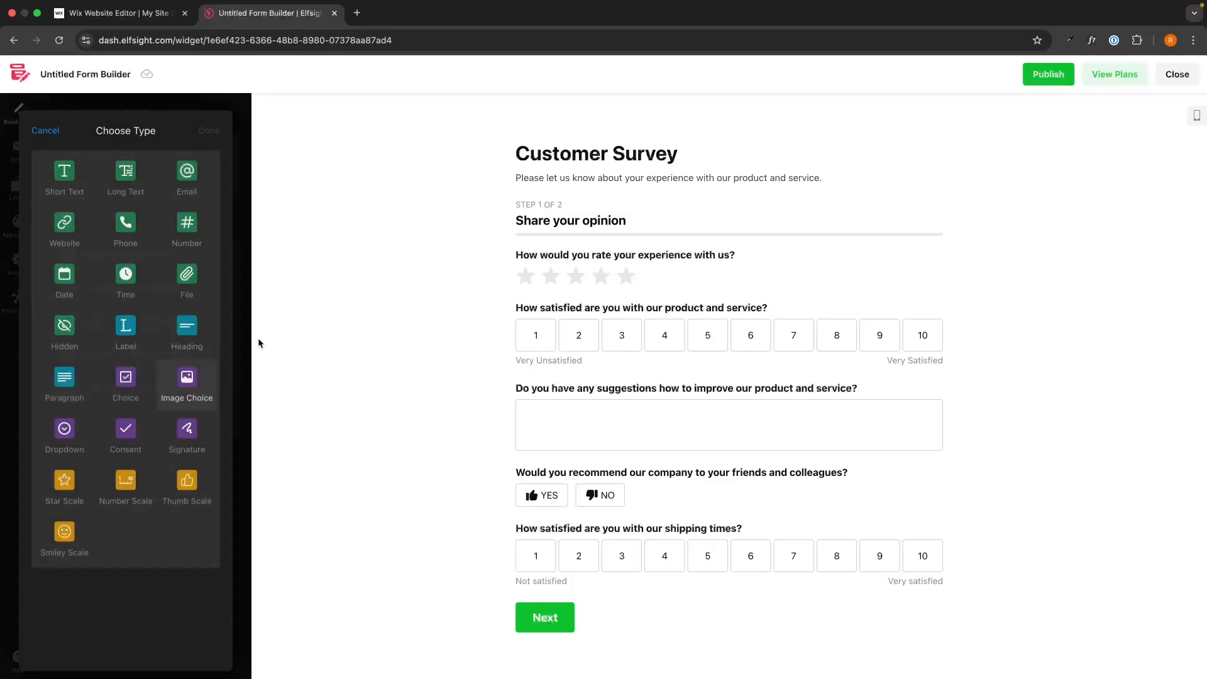
pyautogui.click(46, 141)
pyautogui.click(62, 113)
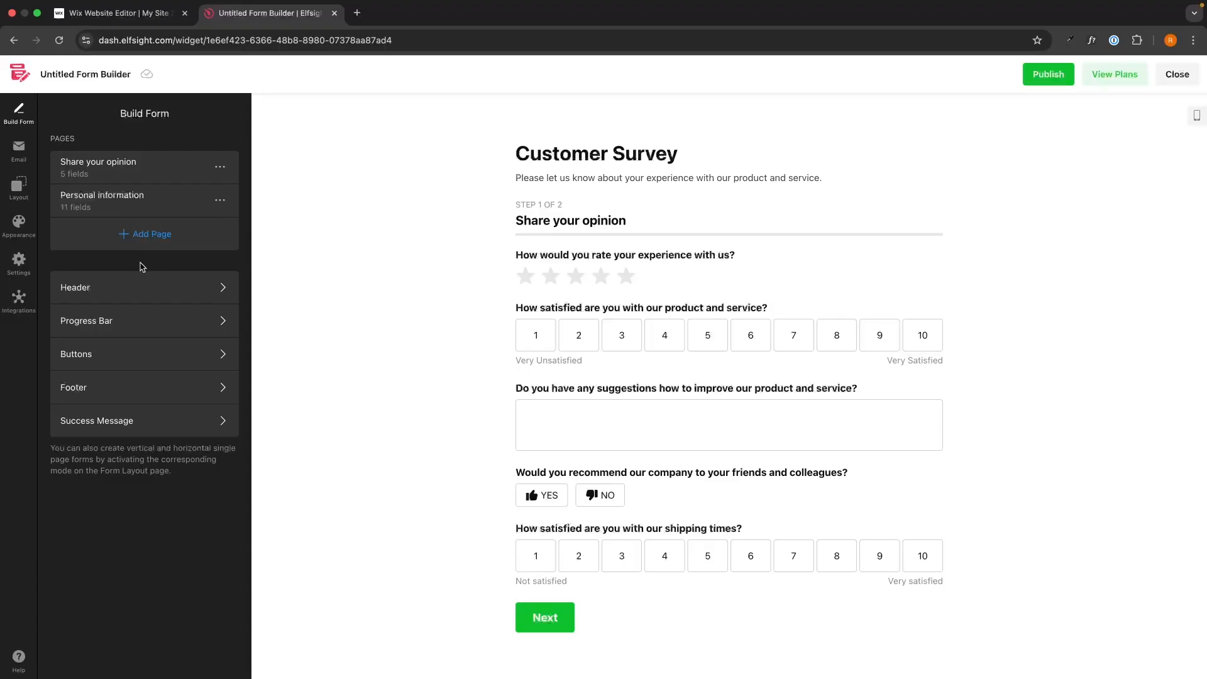
# Open the Personal information page for editing and preview its step
pyautogui.click(109, 203)
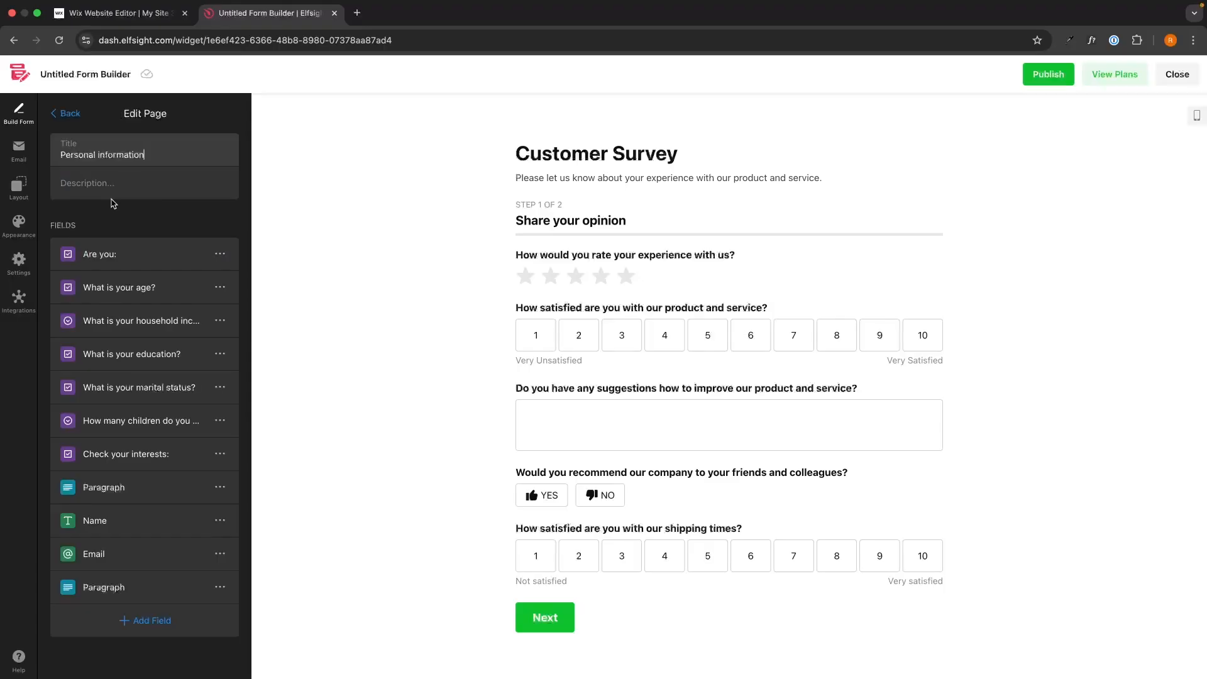
pyautogui.click(564, 627)
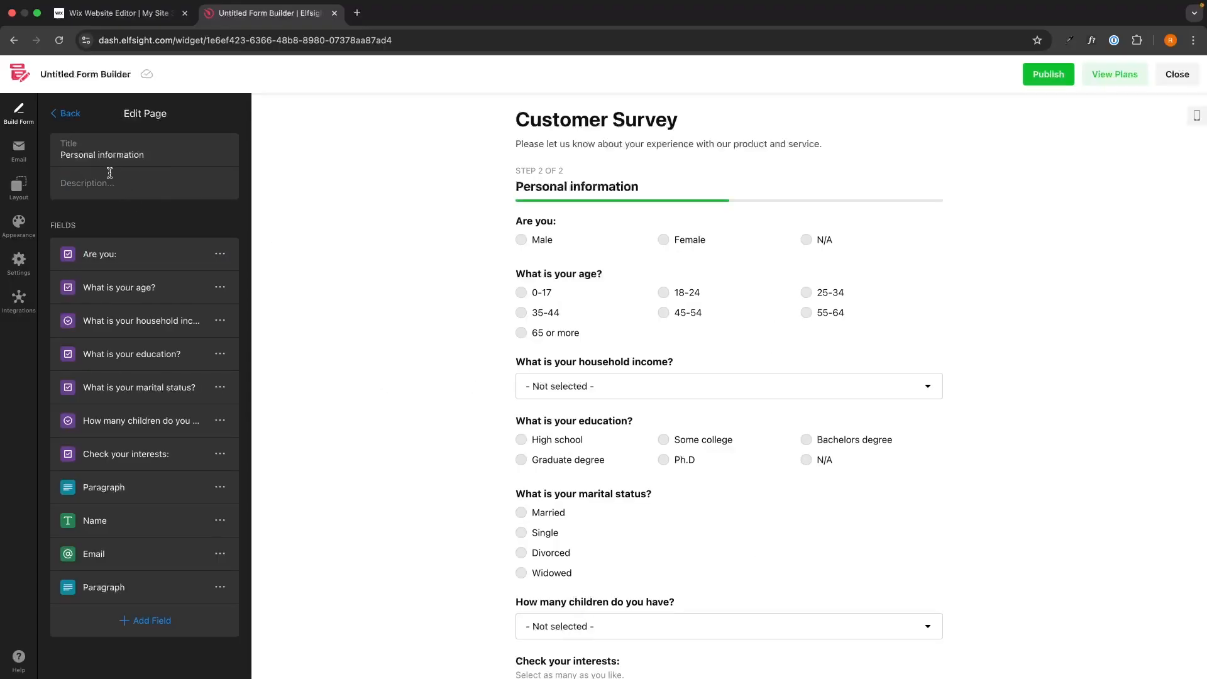
pyautogui.click(148, 621)
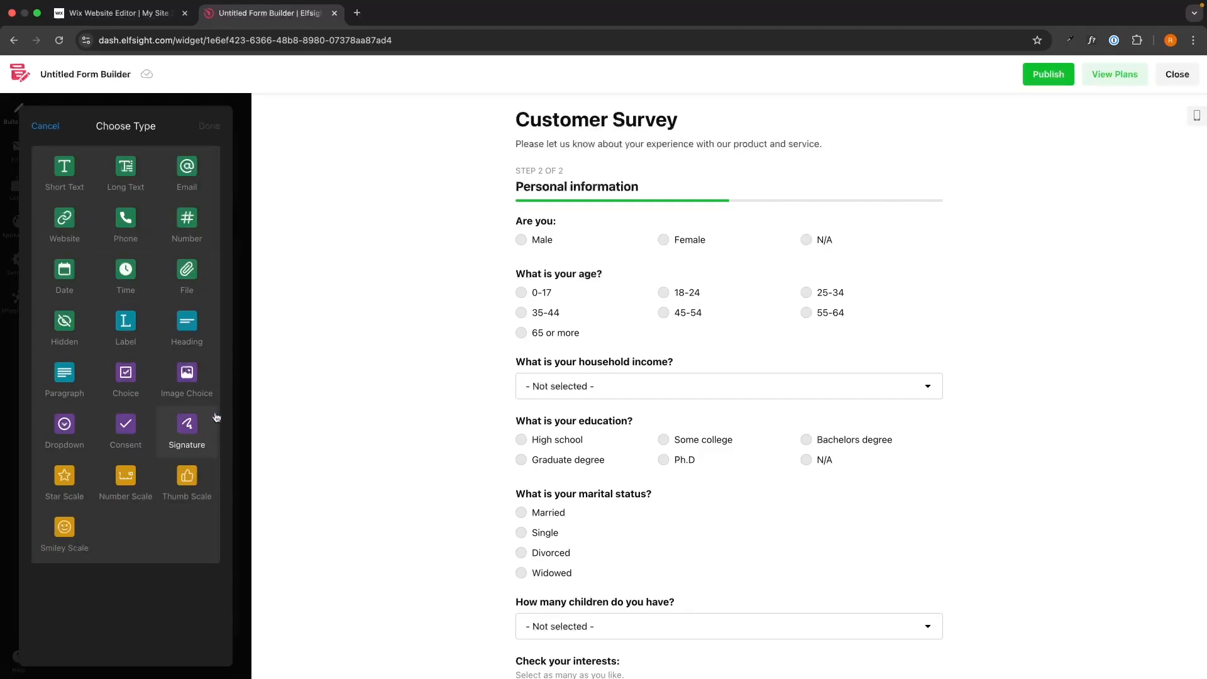
pyautogui.click(45, 126)
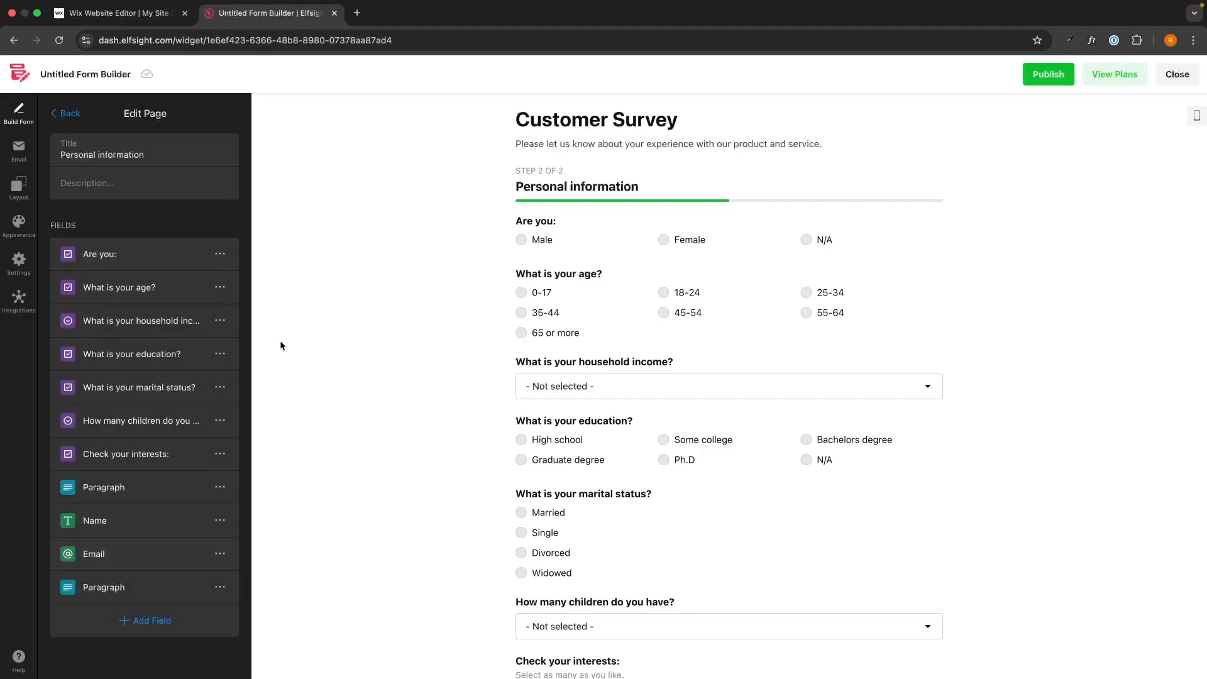
# Add a new empty page to the form, then delete that page again
pyautogui.click(225, 253)
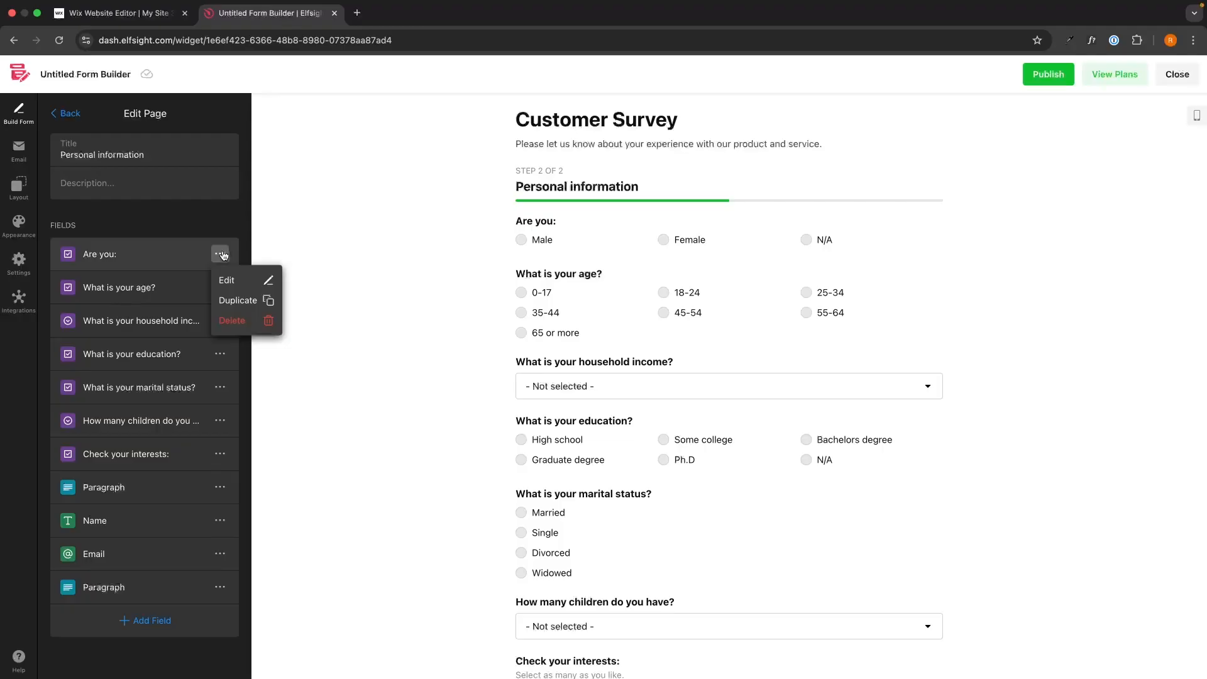
pyautogui.click(66, 113)
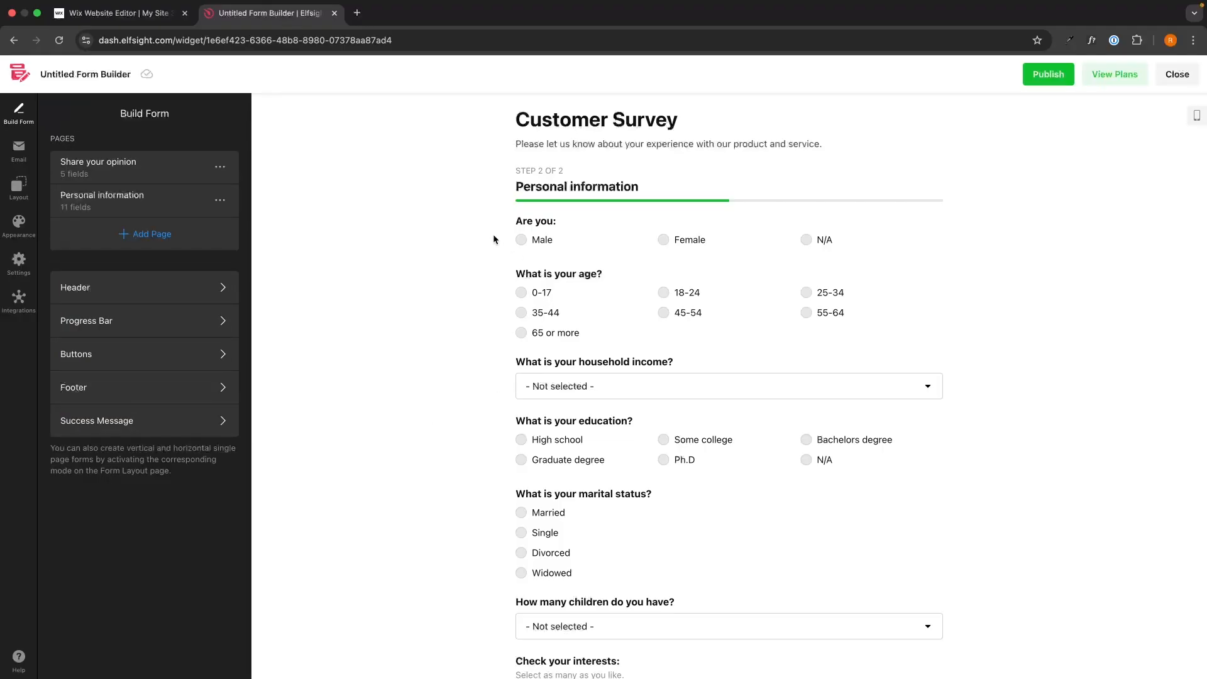
pyautogui.click(123, 235)
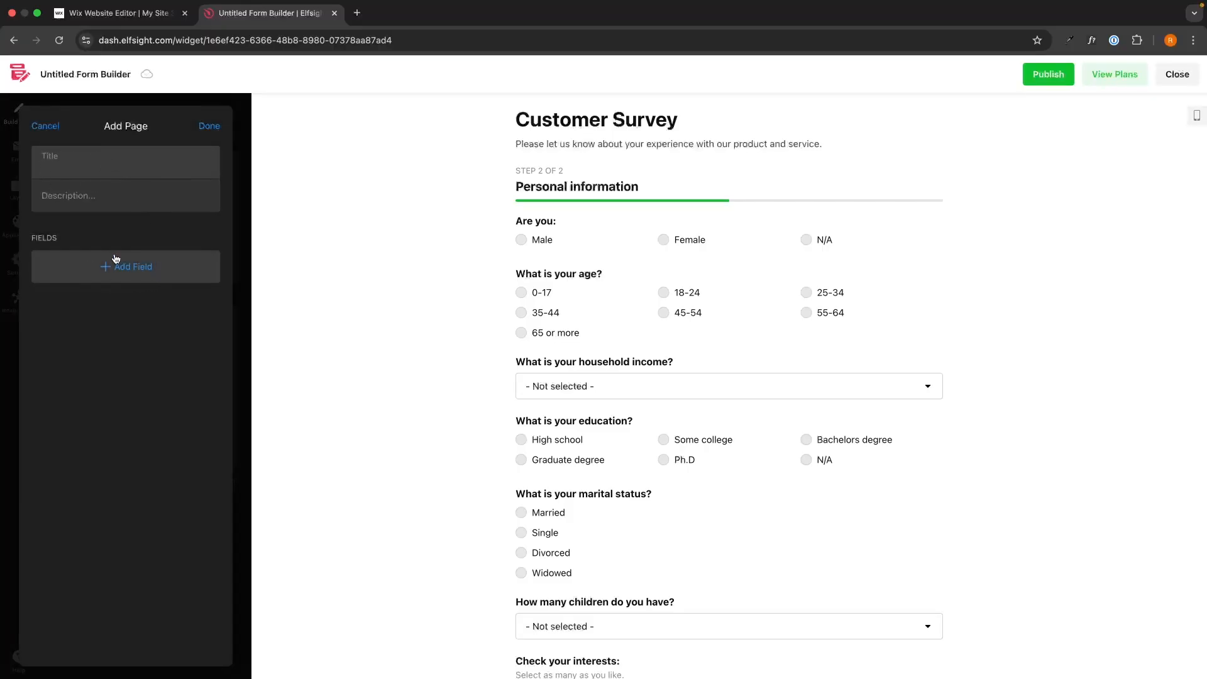
pyautogui.click(210, 126)
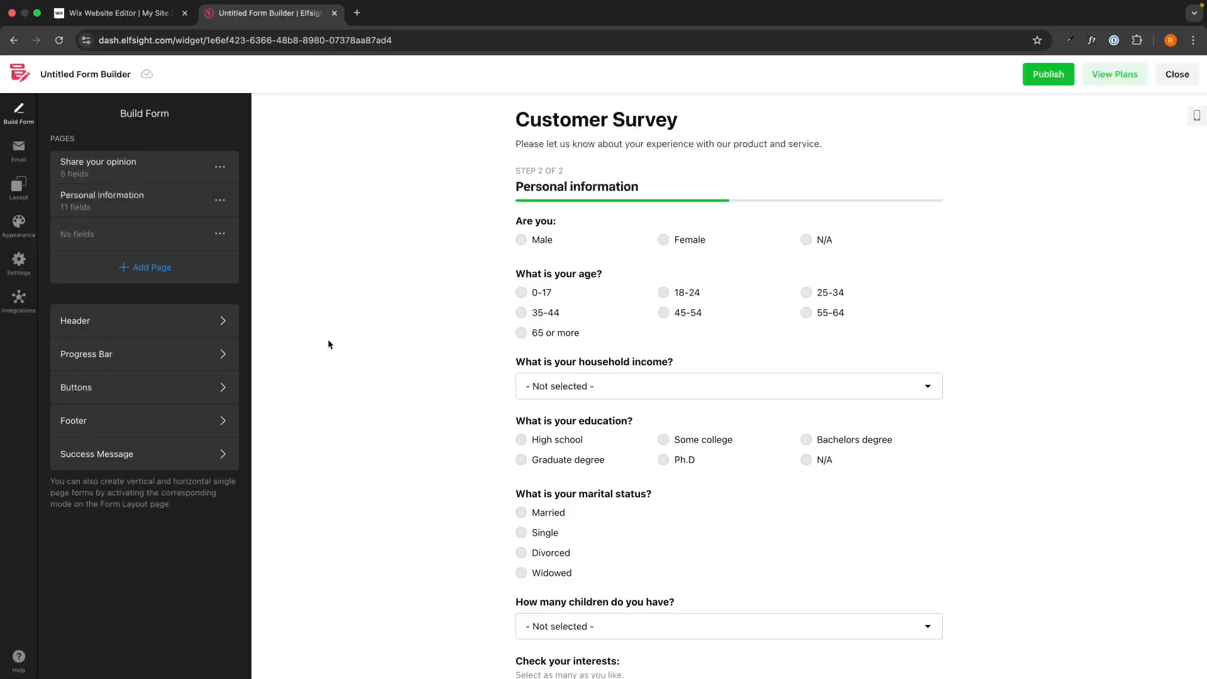
pyautogui.click(220, 233)
pyautogui.click(237, 300)
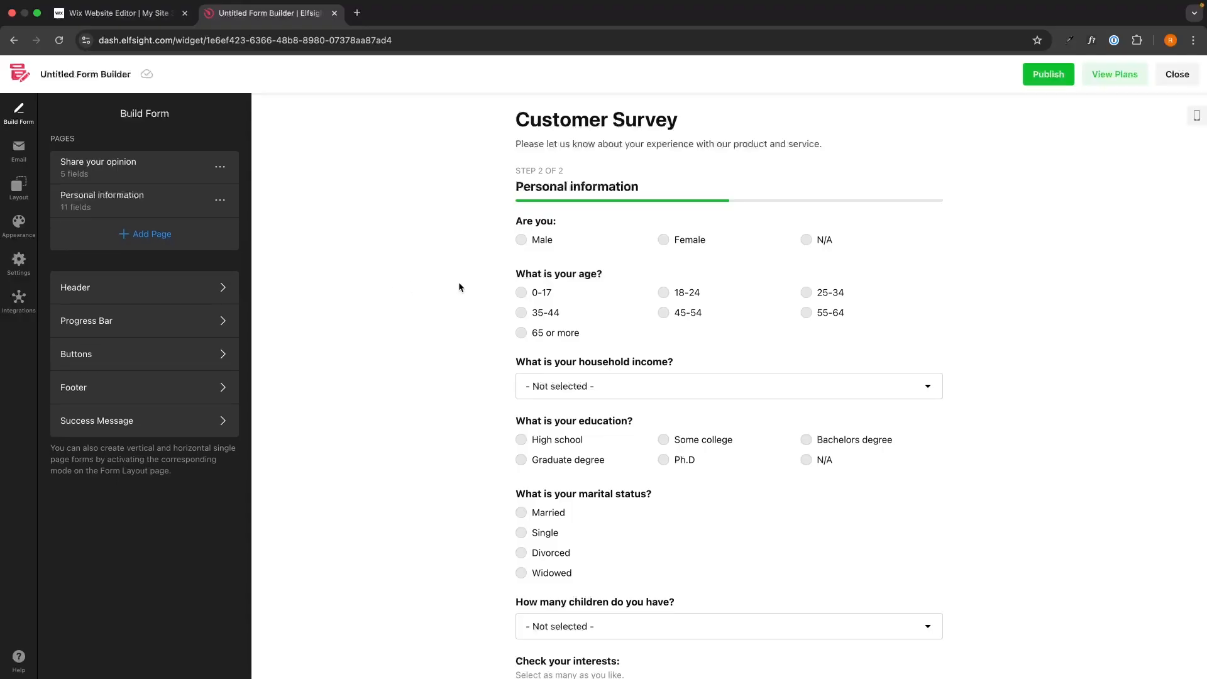
# Return the preview to the first step and toggle the form Header off and back on
pyautogui.scroll(-6, 713, 577)
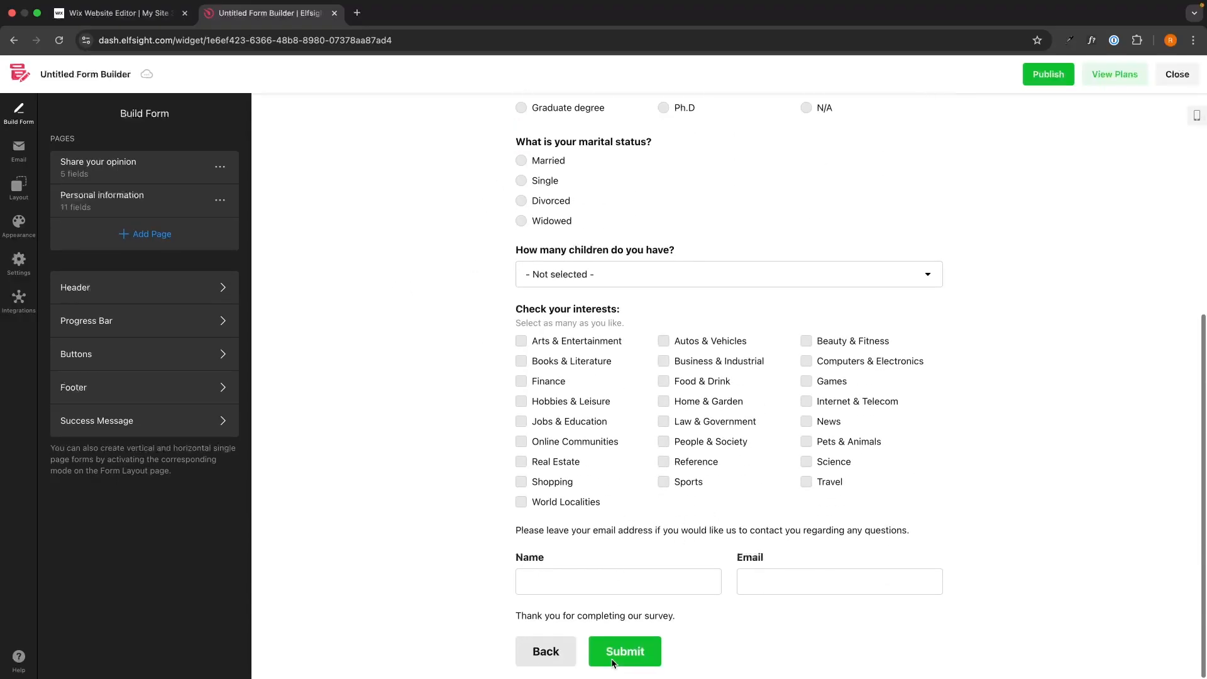
pyautogui.click(558, 647)
pyautogui.click(162, 290)
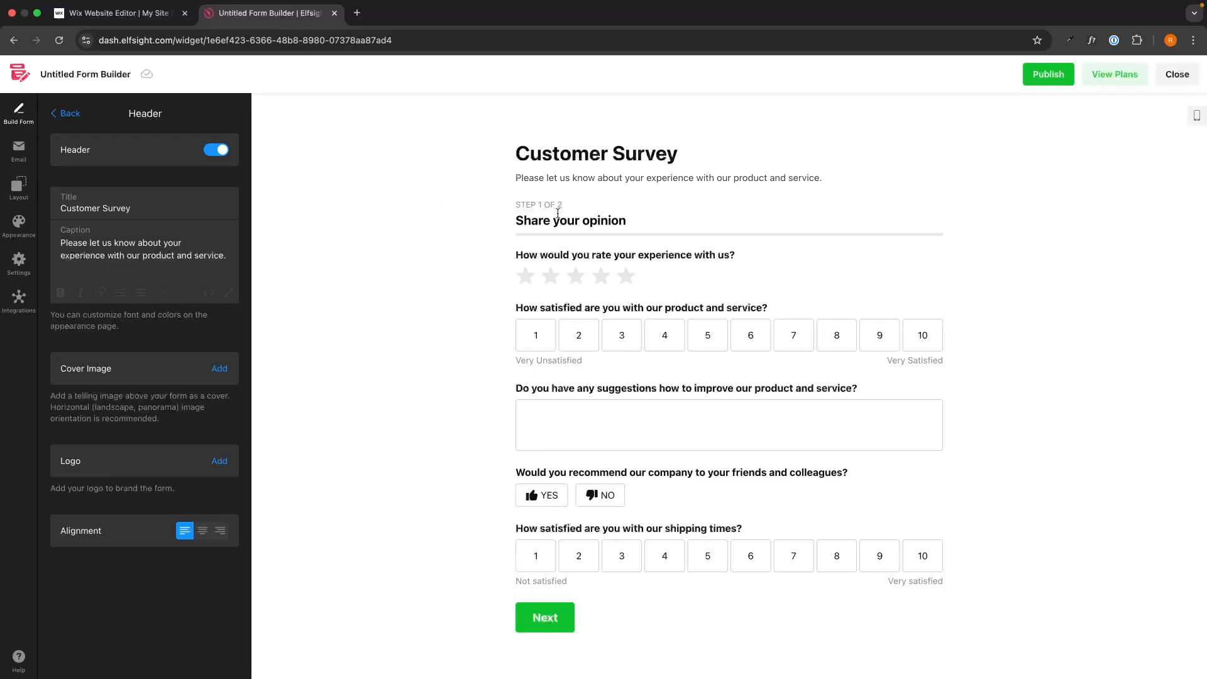
pyautogui.click(216, 149)
pyautogui.click(216, 150)
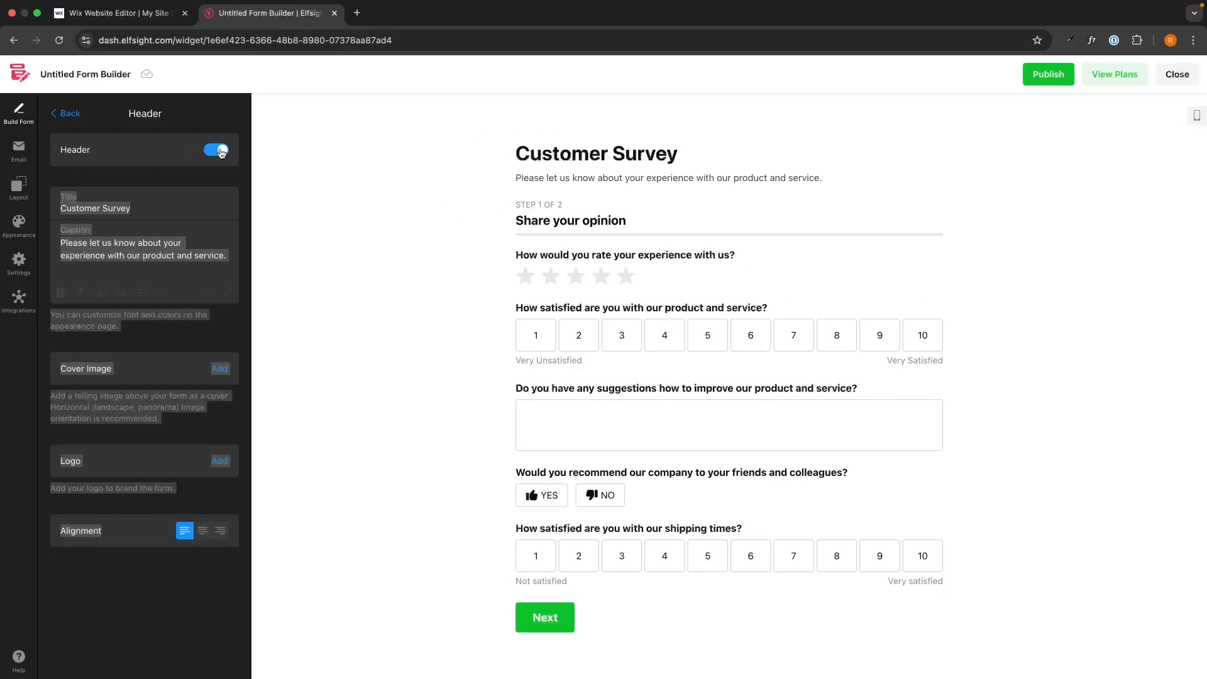
# Select the header caption text to inspect it, then go back to the Build Form panel
pyautogui.click(127, 207)
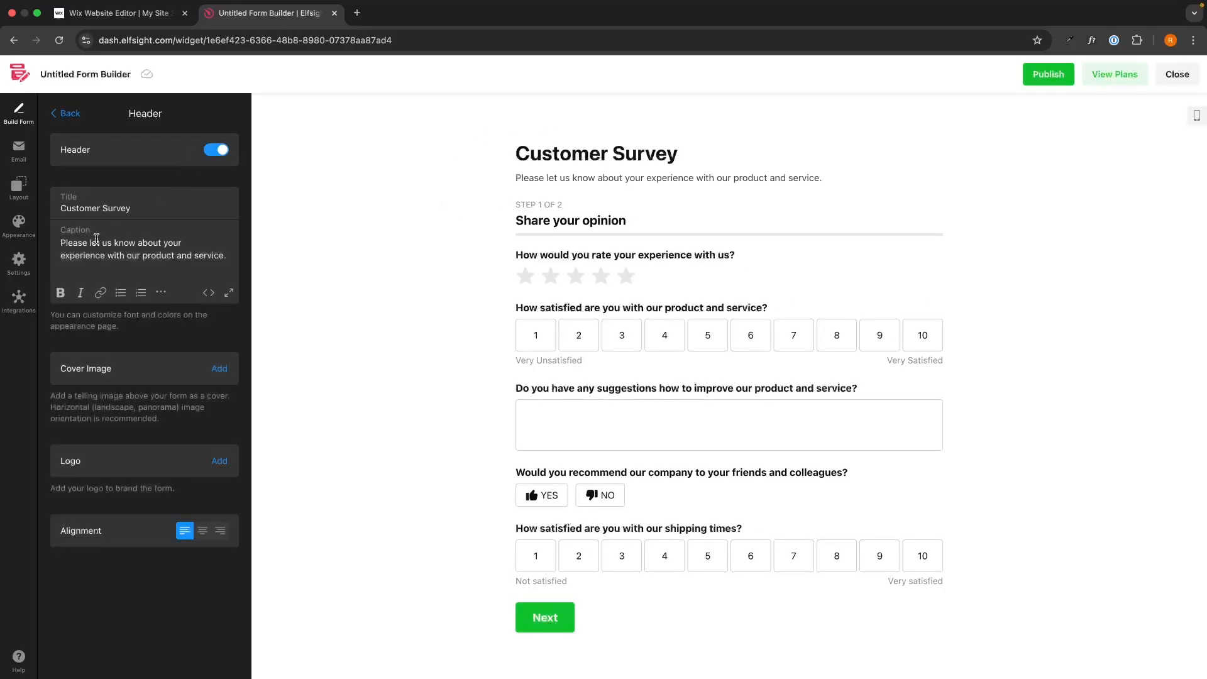
pyautogui.moveTo(61, 240); pyautogui.dragTo(252, 256)
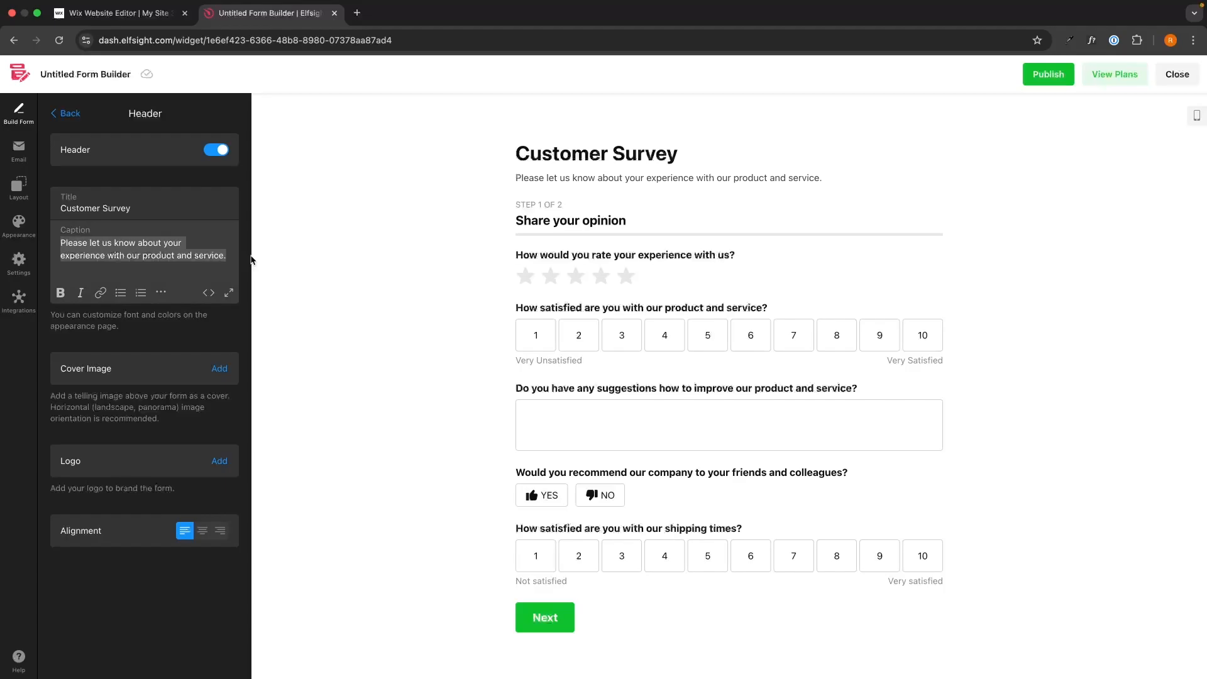
pyautogui.click(204, 255)
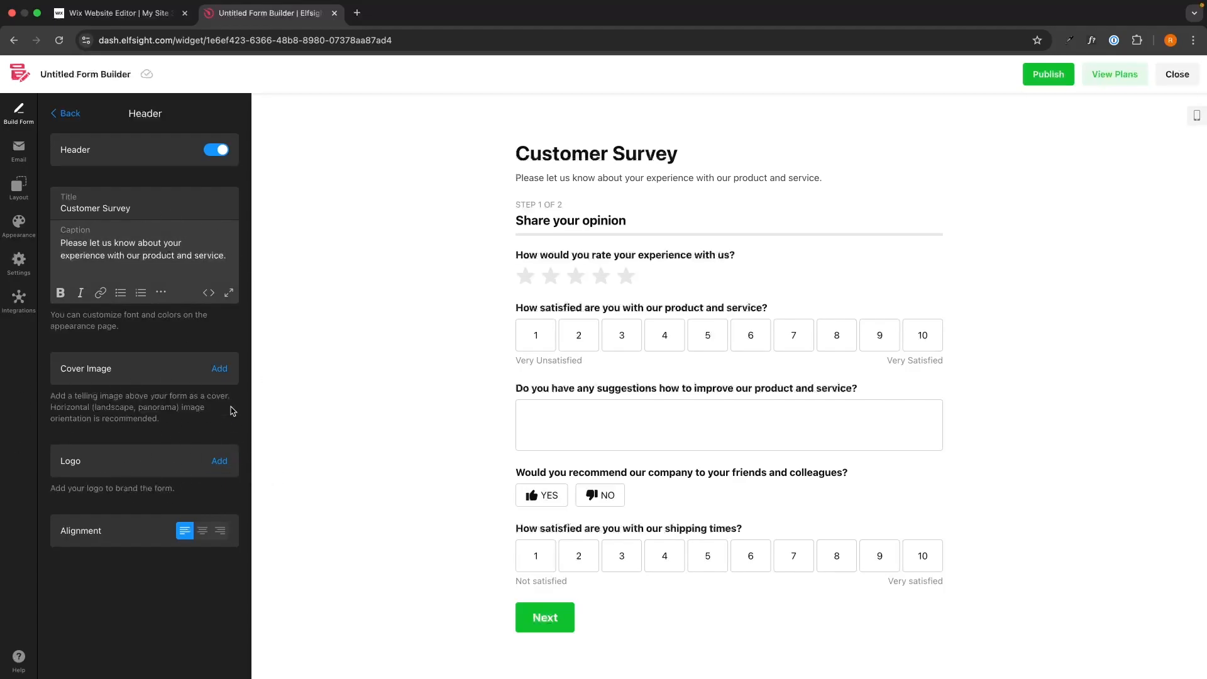
pyautogui.click(74, 116)
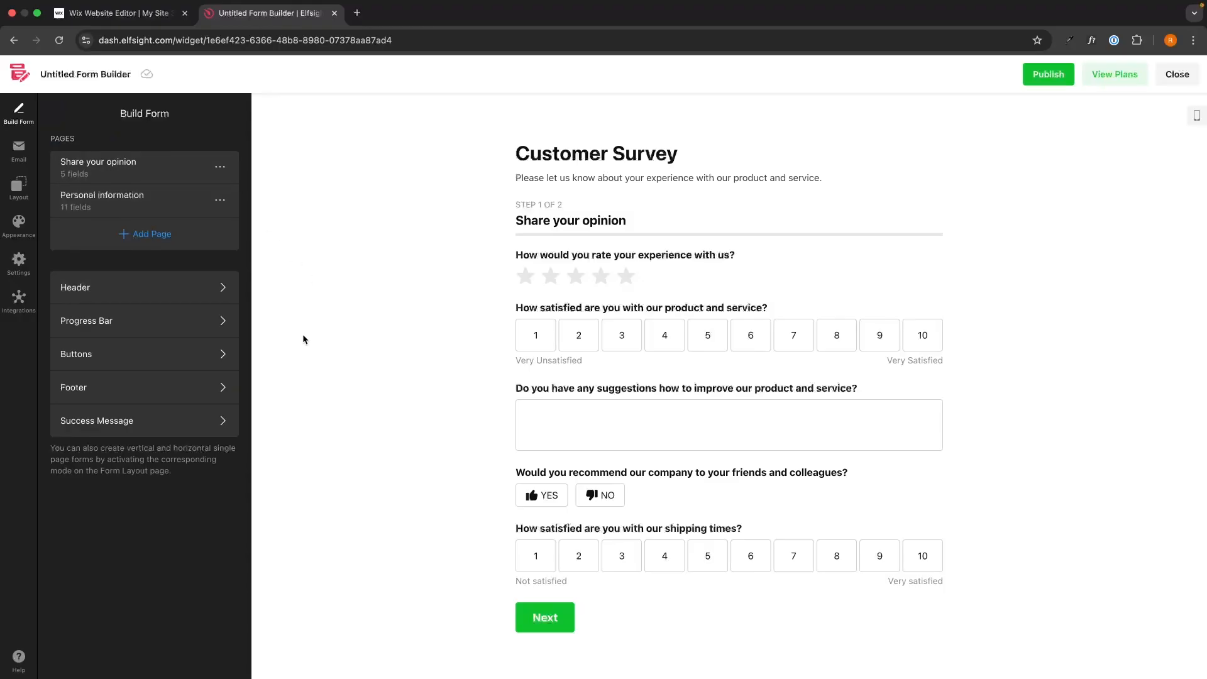
# Open the Progress Bar settings and toggle the progress bar off and back on on the second step
pyautogui.click(203, 321)
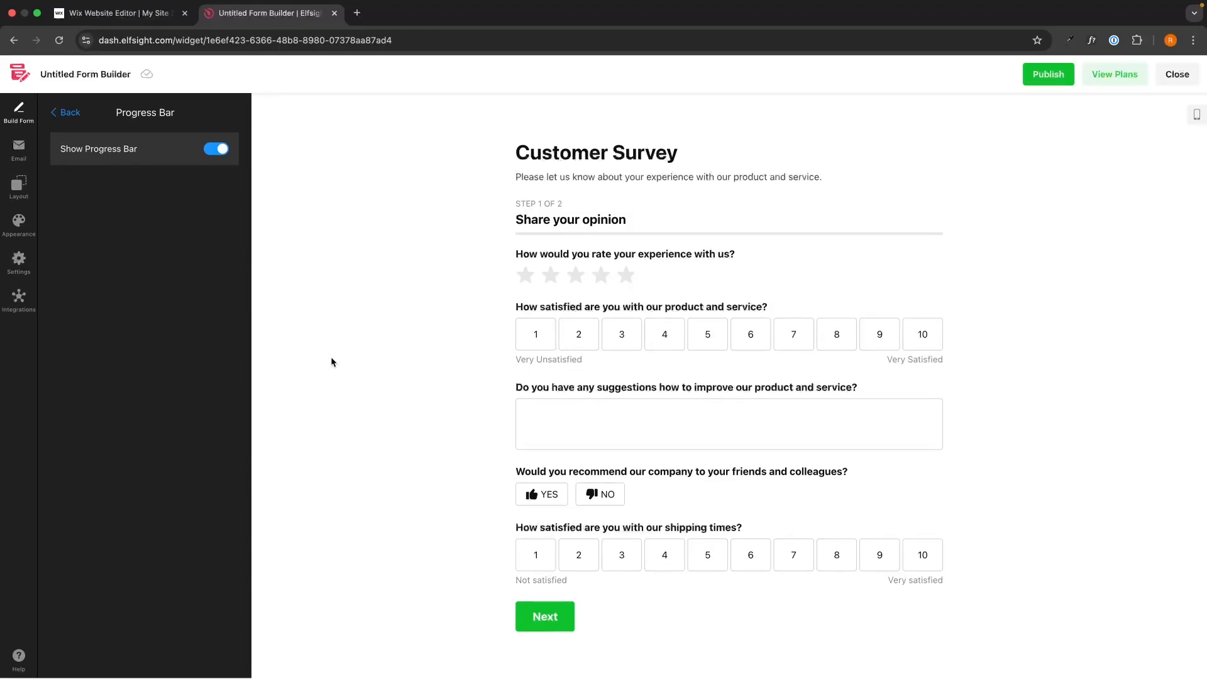
pyautogui.click(538, 618)
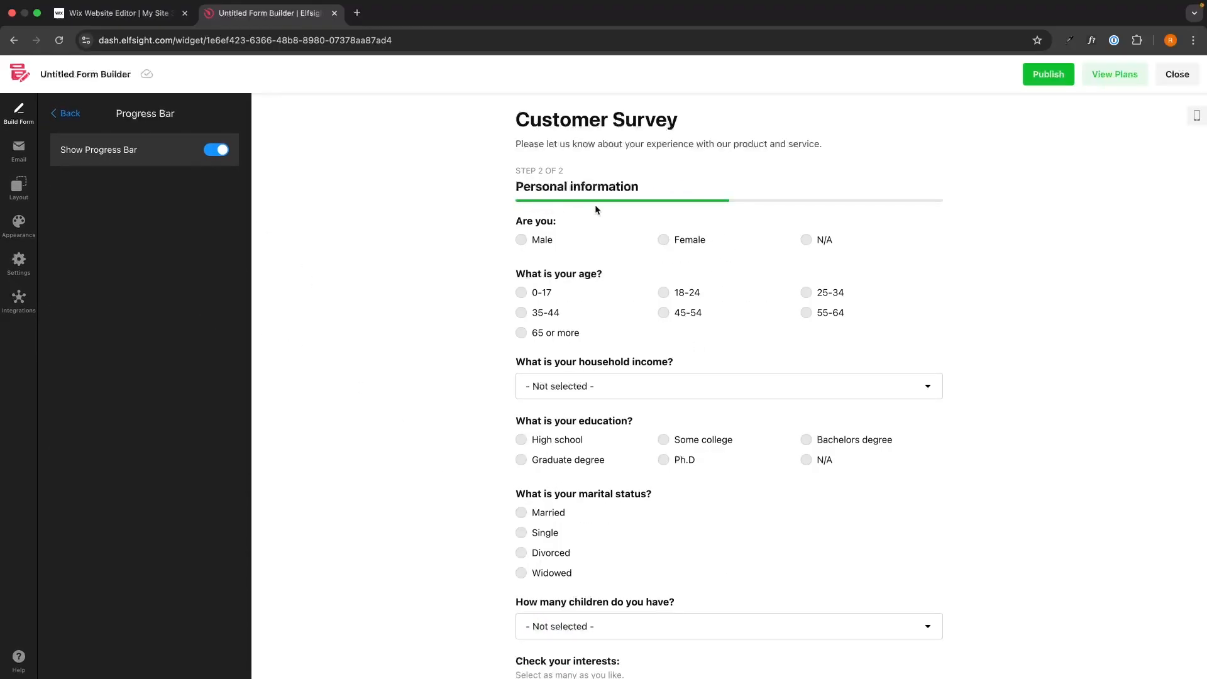
pyautogui.click(216, 150)
pyautogui.click(216, 149)
pyautogui.click(83, 115)
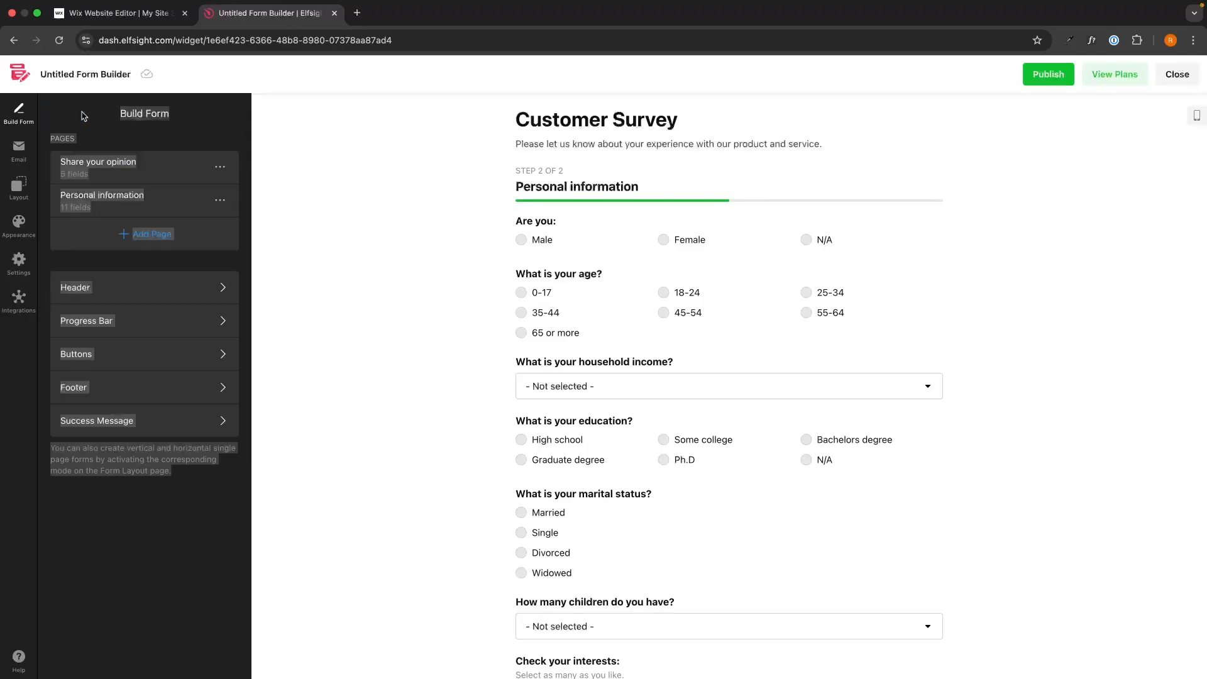
# Inspect the Buttons settings for the Submit, Next and Back button texts
pyautogui.click(172, 356)
pyautogui.scroll(-5, 579, 490)
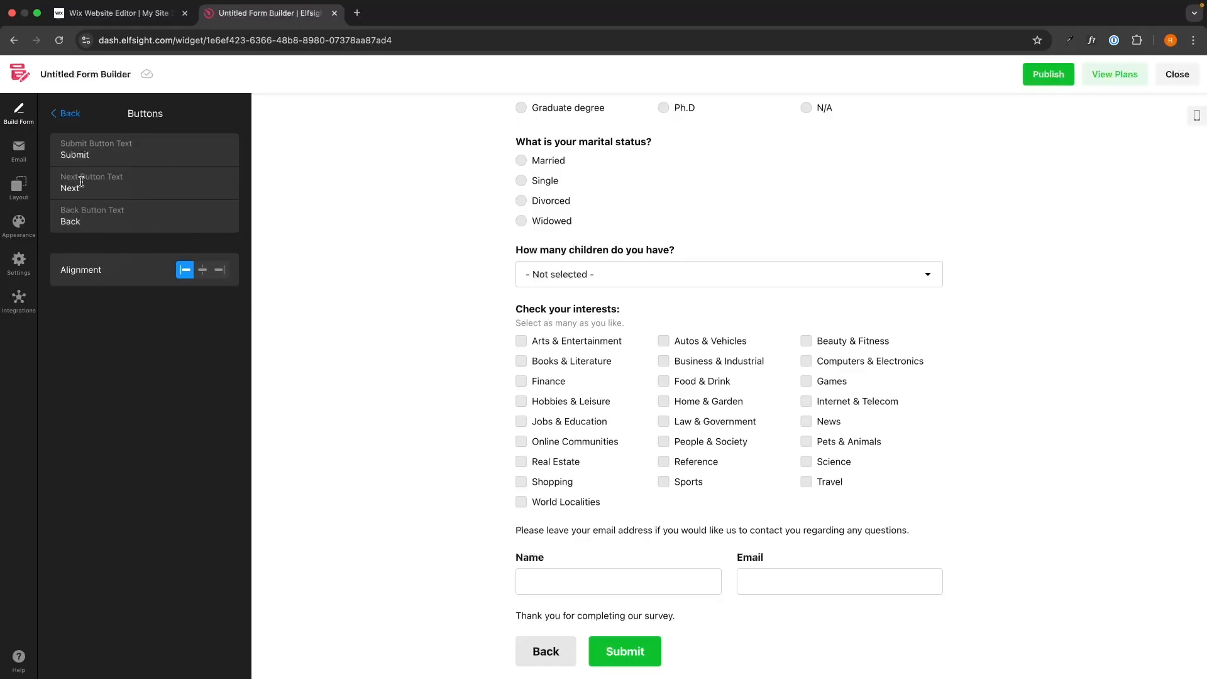
pyautogui.click(68, 113)
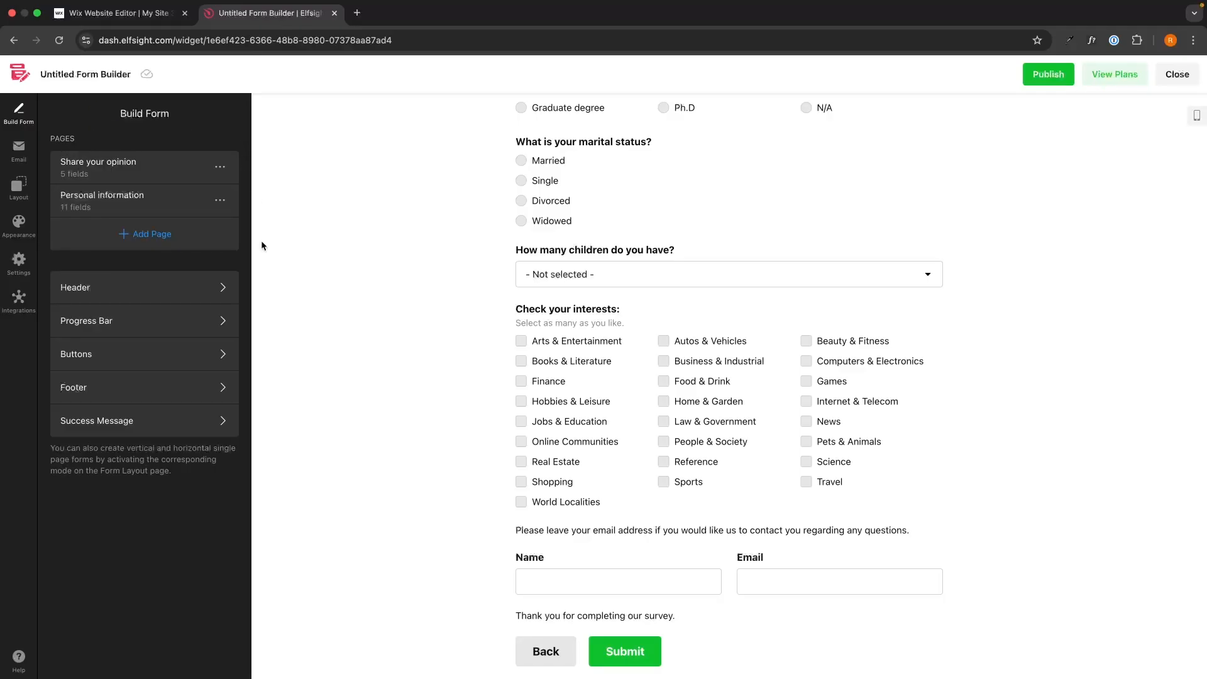
# Turn on the footer, enter sample footer text, then turn the footer off again
pyautogui.click(103, 396)
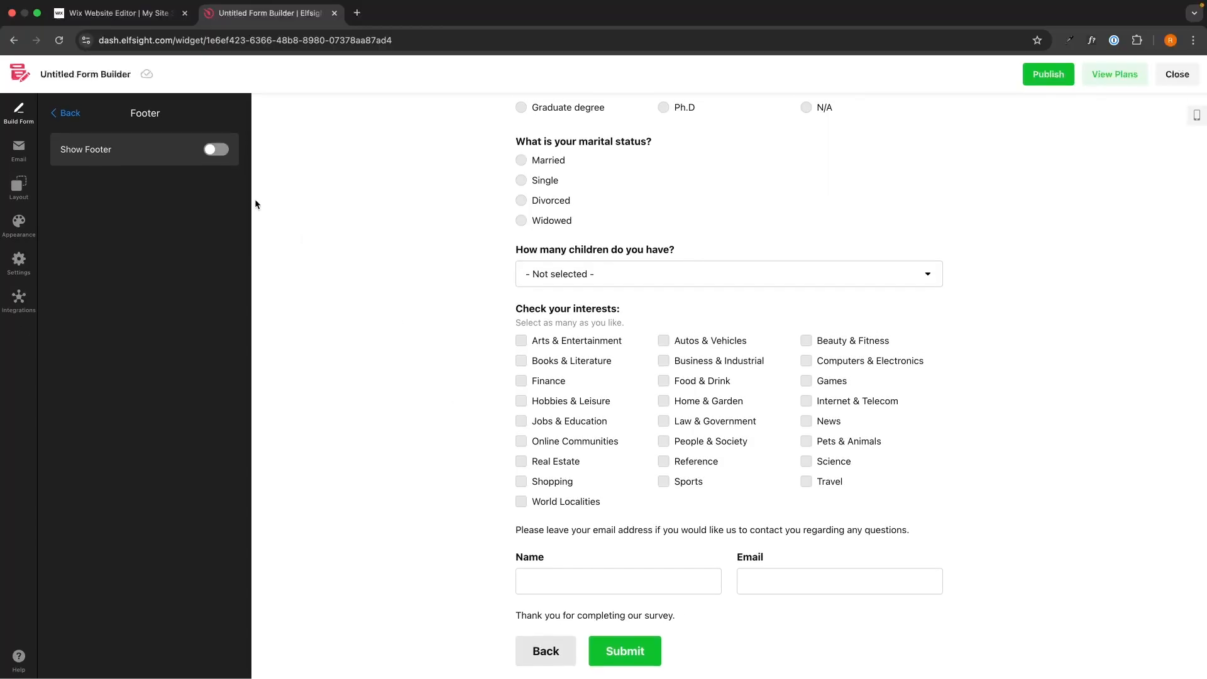
pyautogui.click(216, 149)
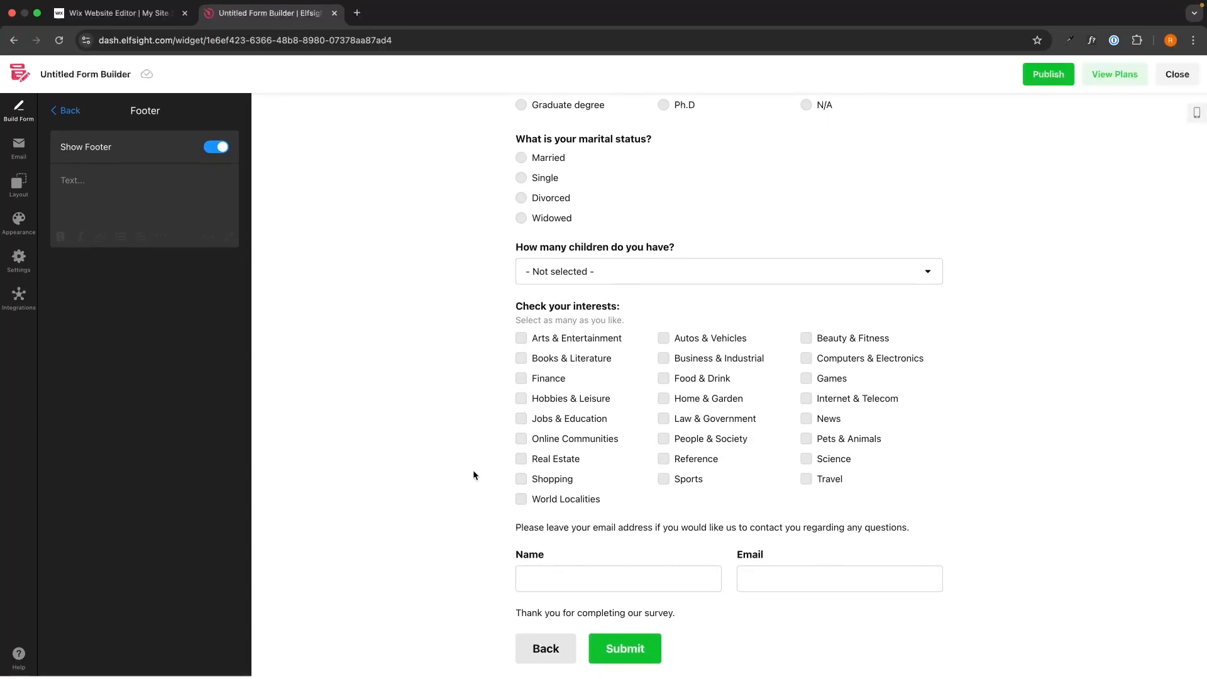
pyautogui.click(173, 216)
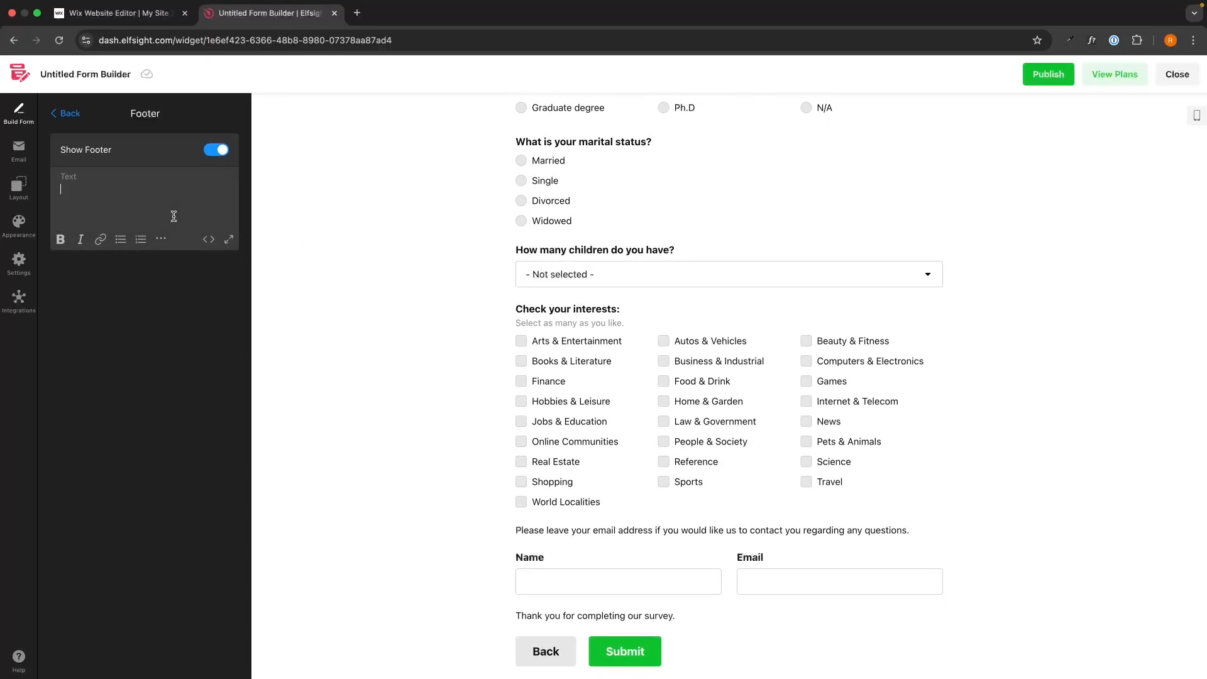
pyautogui.write('rgrjlgrj')
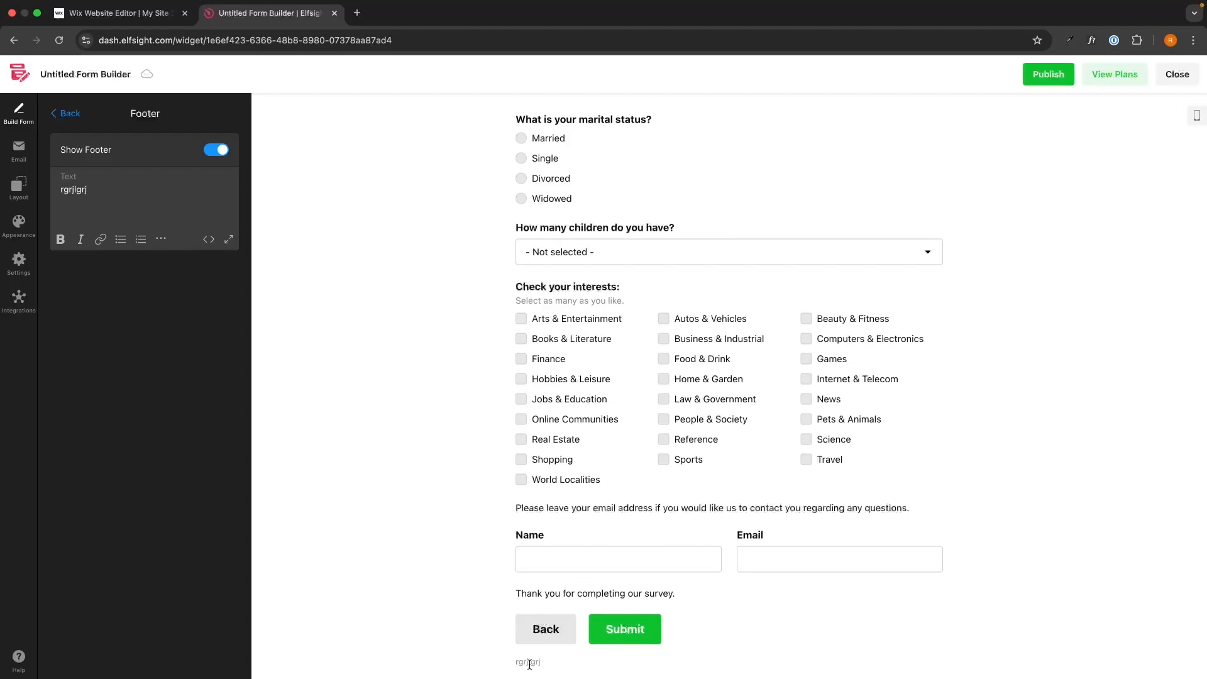
pyautogui.click(215, 149)
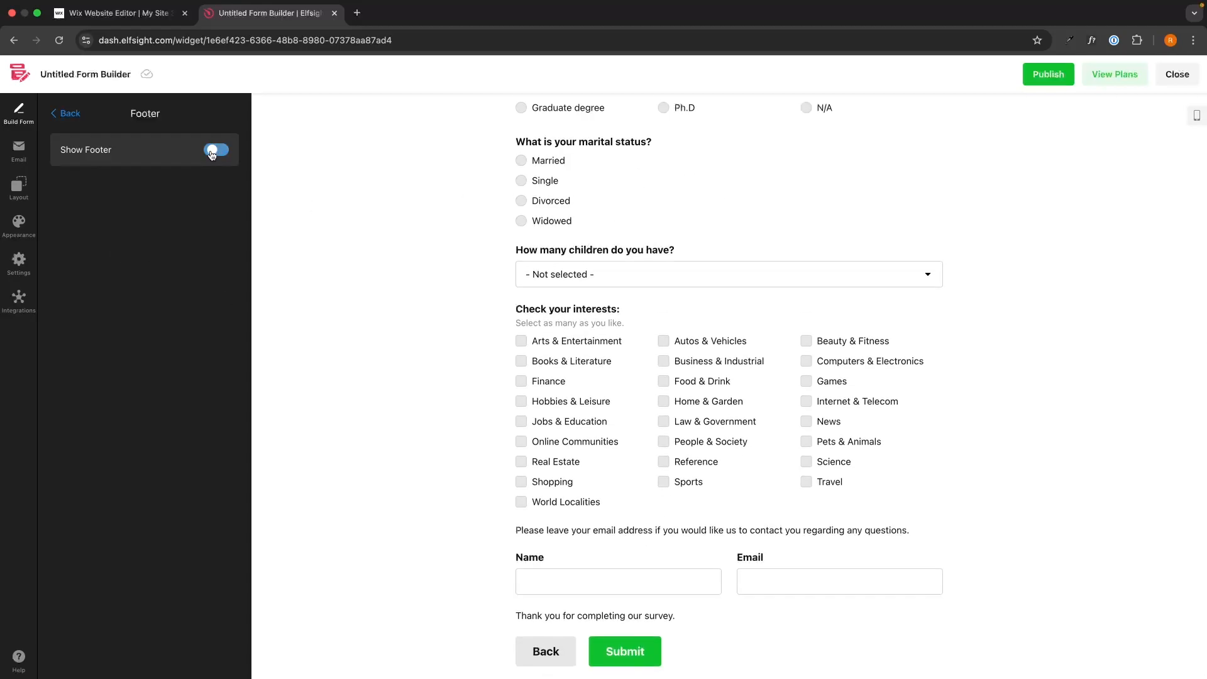
pyautogui.click(65, 113)
# Open the Success Message settings and preview the success message by submitting the form
pyautogui.click(170, 420)
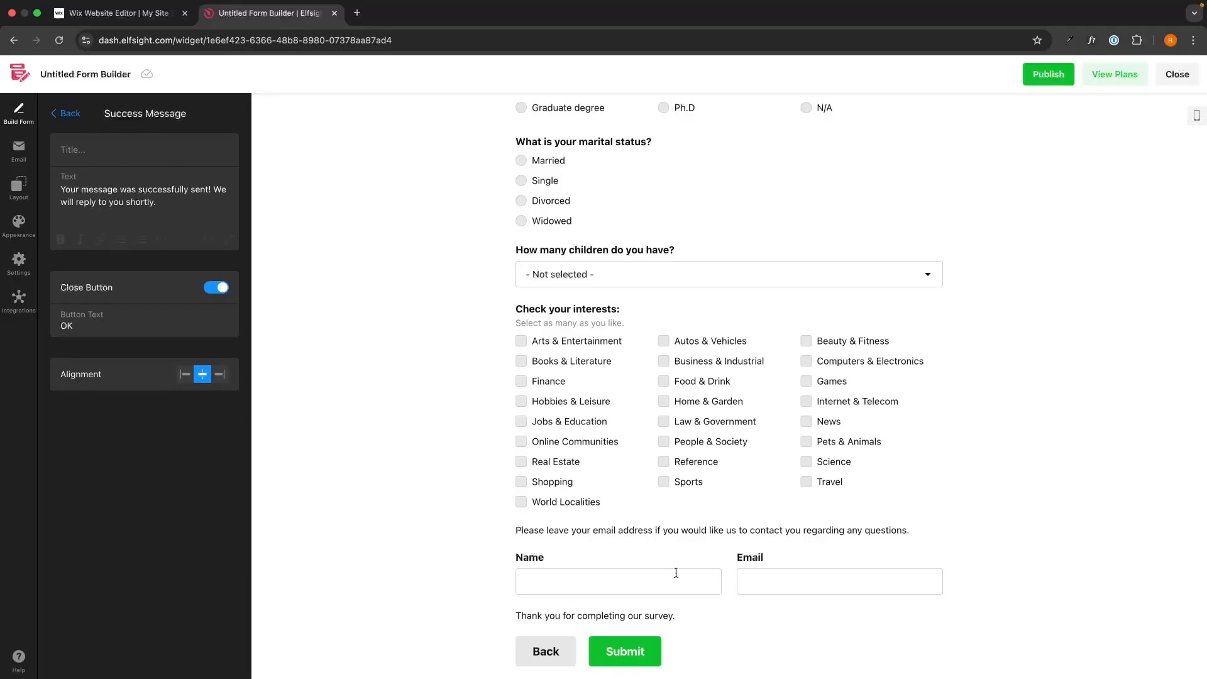
pyautogui.scroll(-10, 742, 399)
pyautogui.click(620, 641)
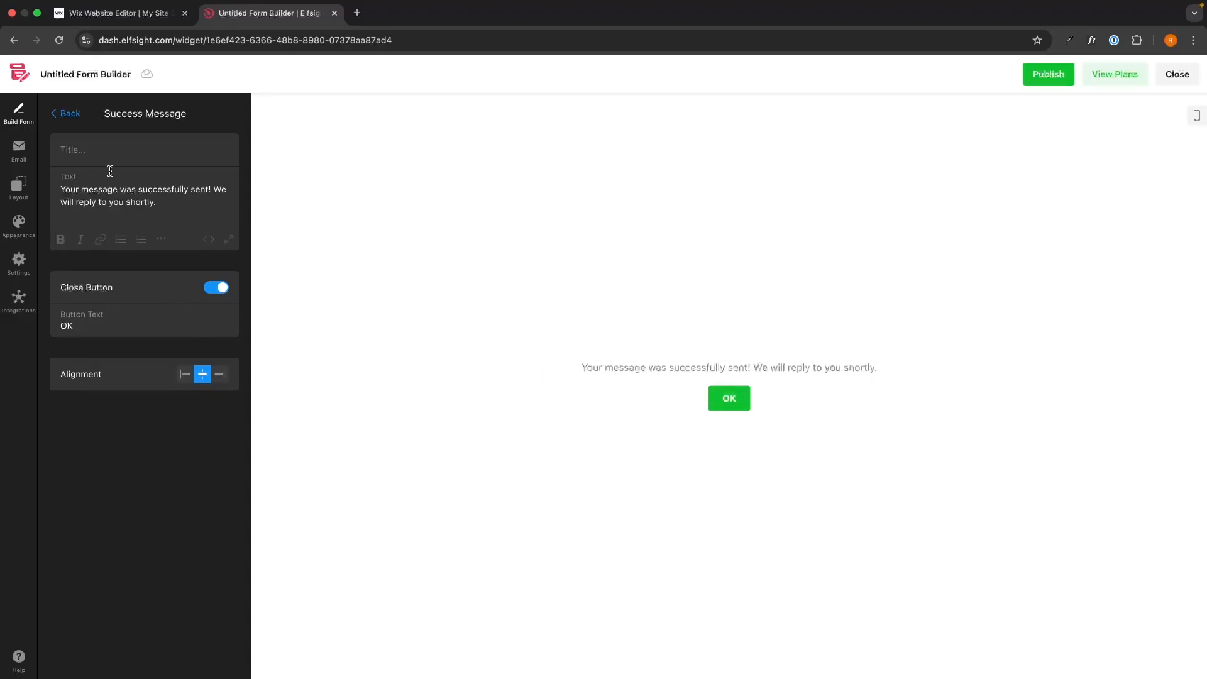
pyautogui.click(65, 114)
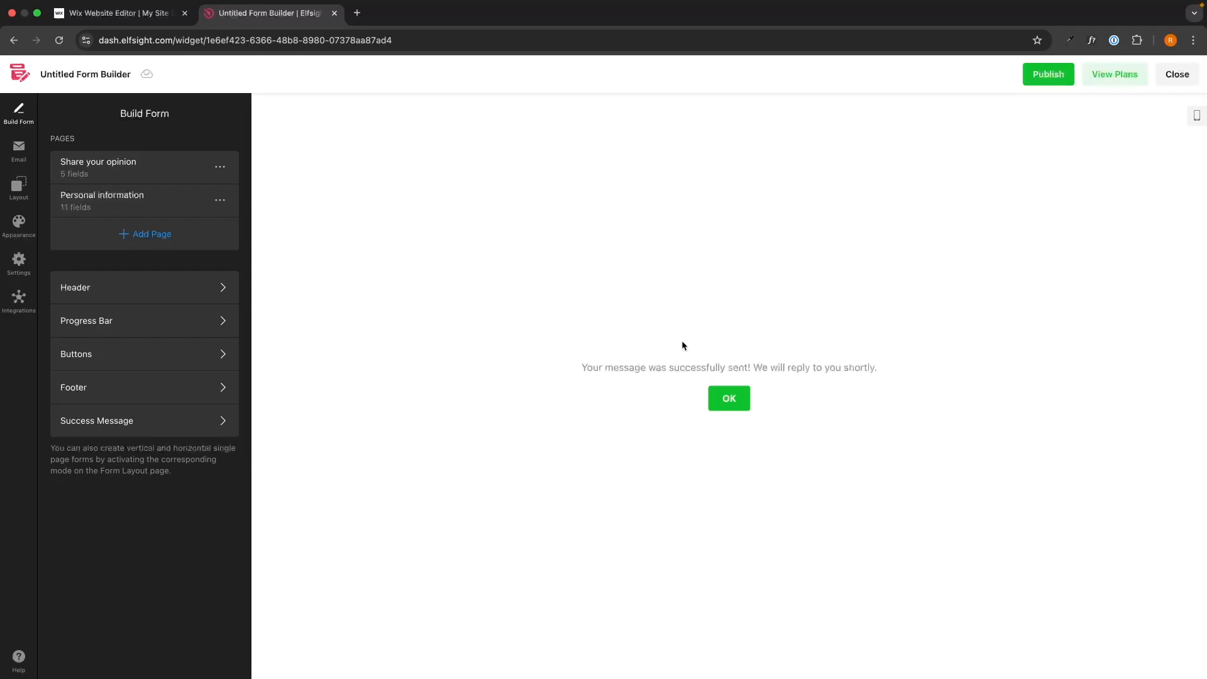
pyautogui.click(728, 400)
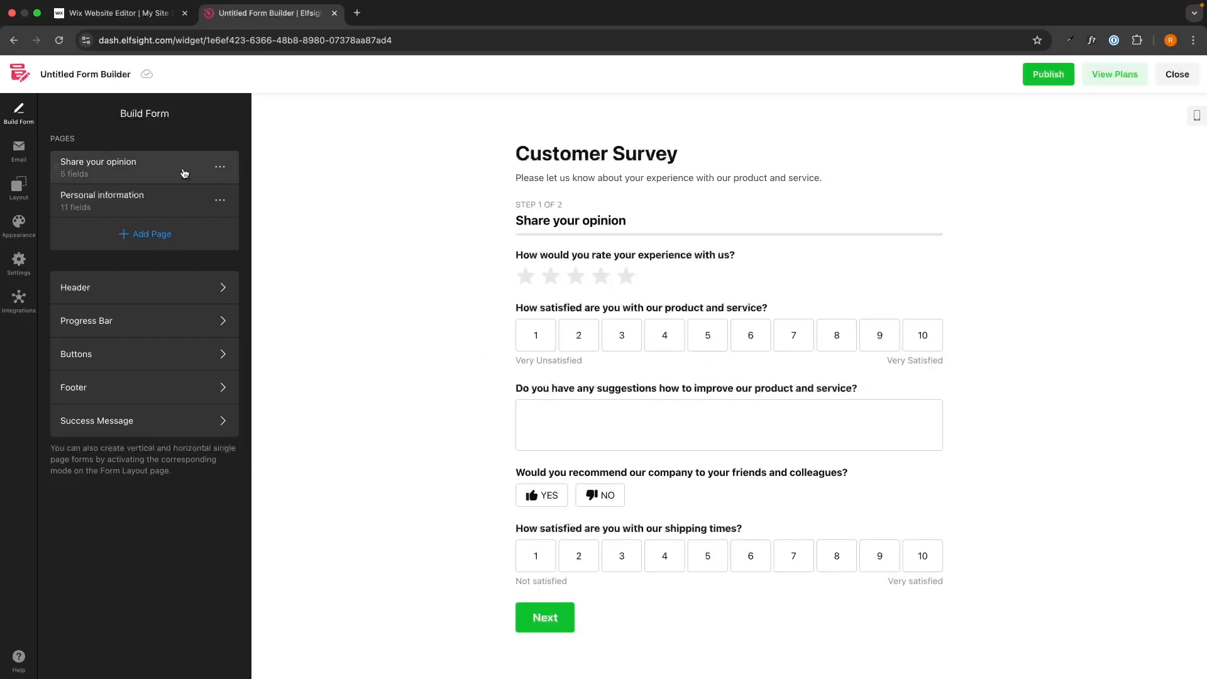
# Review the Email Notifications settings for Notify Me, Notify Respondents and Email Sender Settings
pyautogui.click(24, 157)
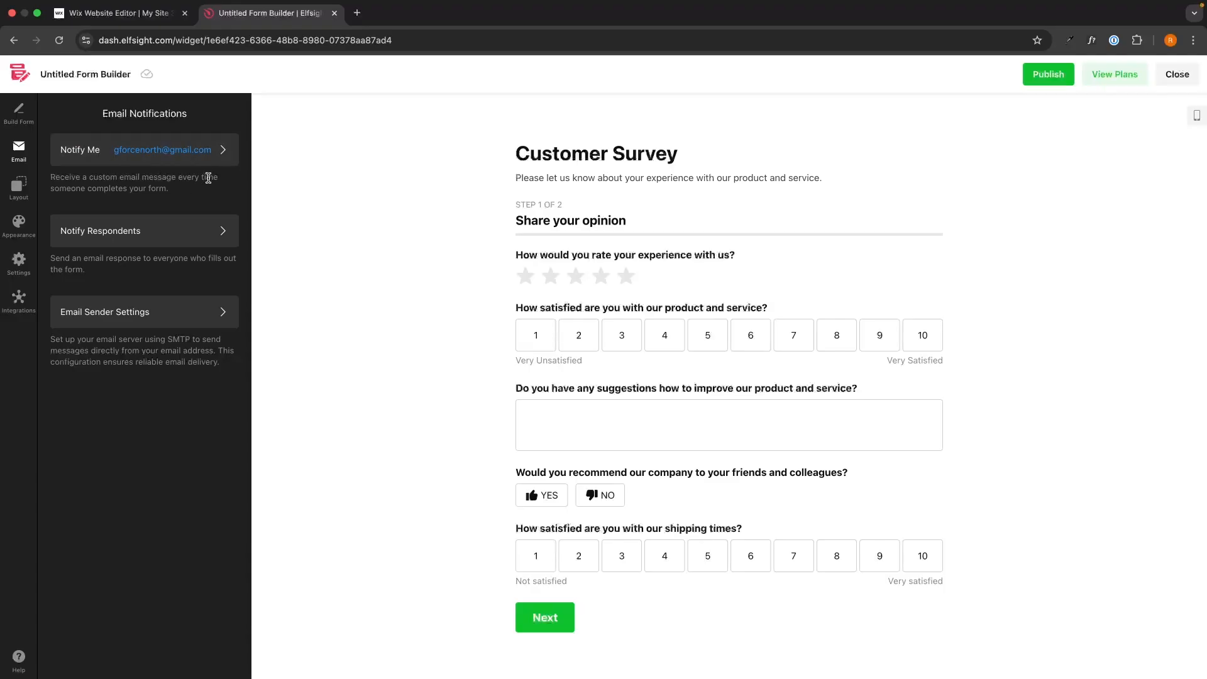
pyautogui.click(192, 157)
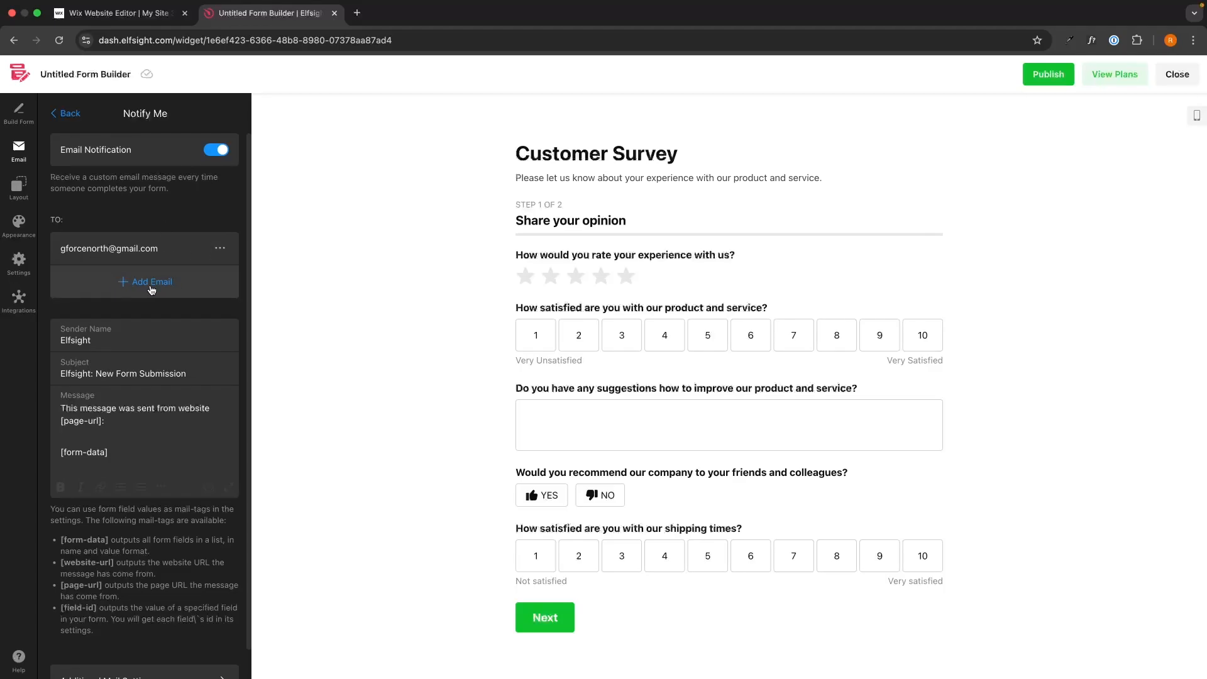
pyautogui.scroll(-1, 151, 289)
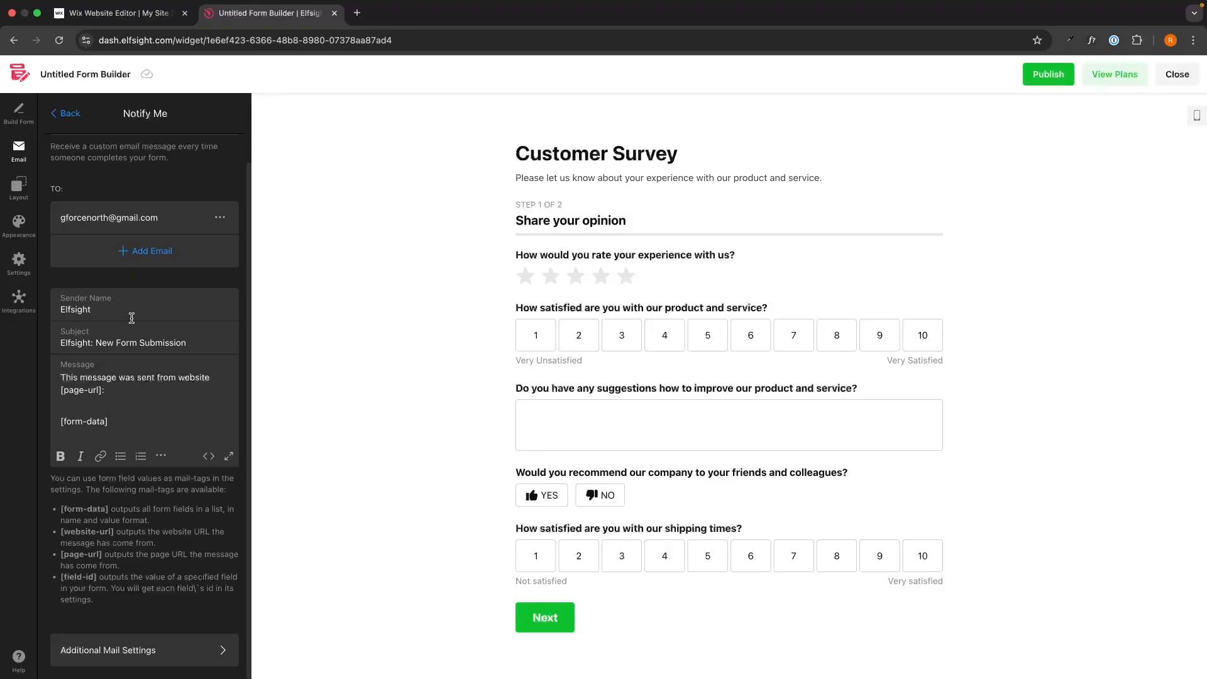
pyautogui.click(66, 113)
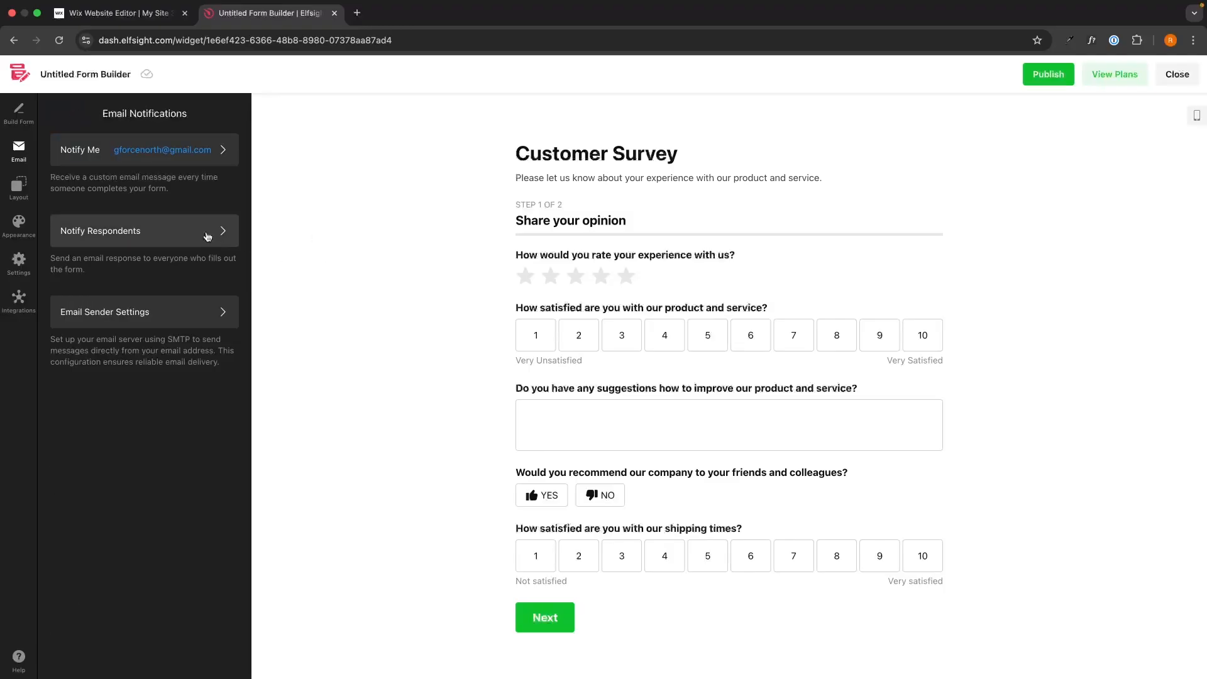
pyautogui.click(104, 234)
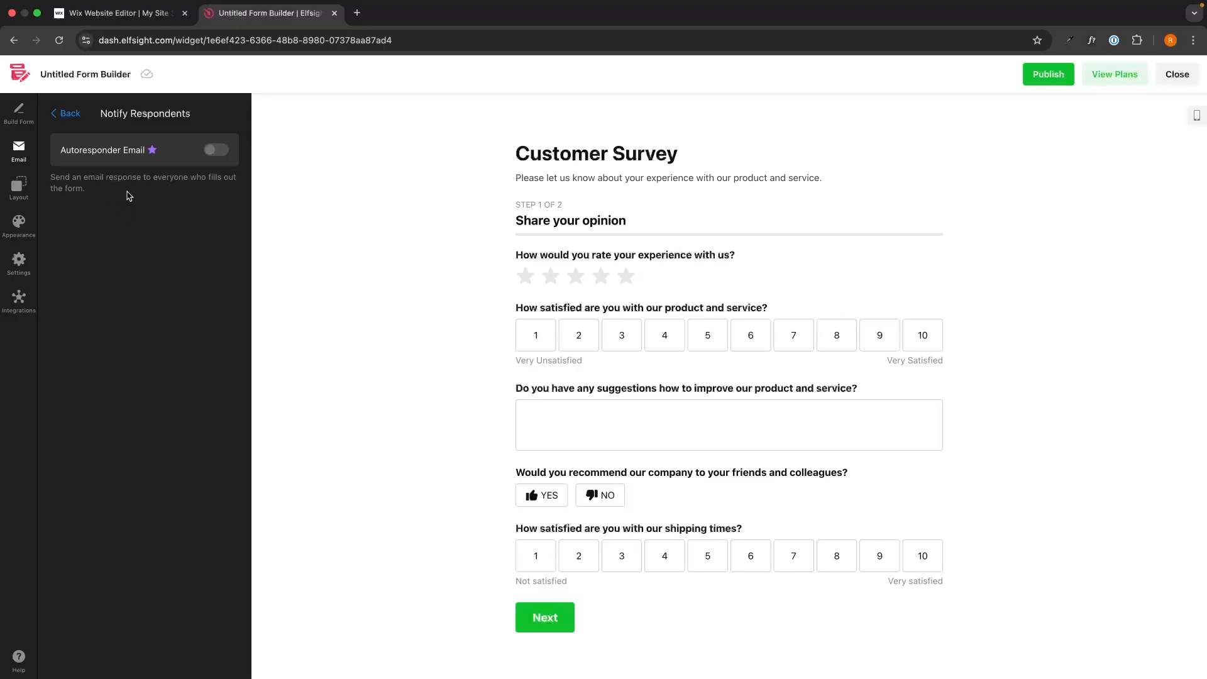
pyautogui.click(68, 114)
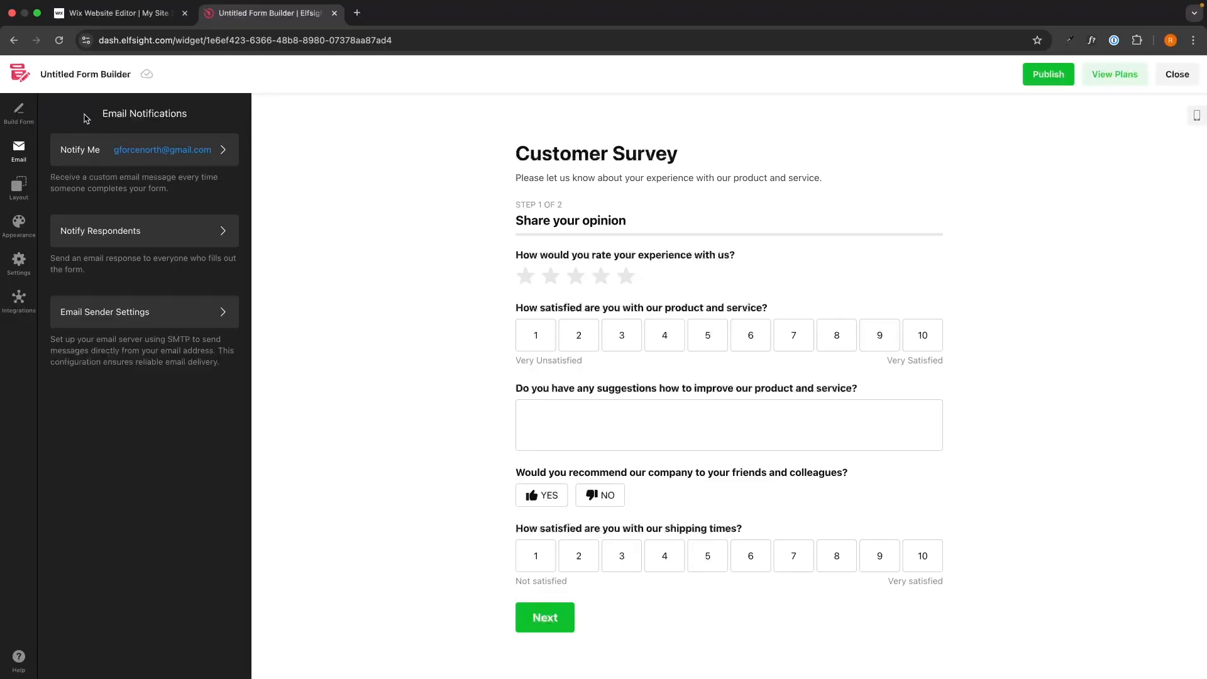
pyautogui.click(149, 313)
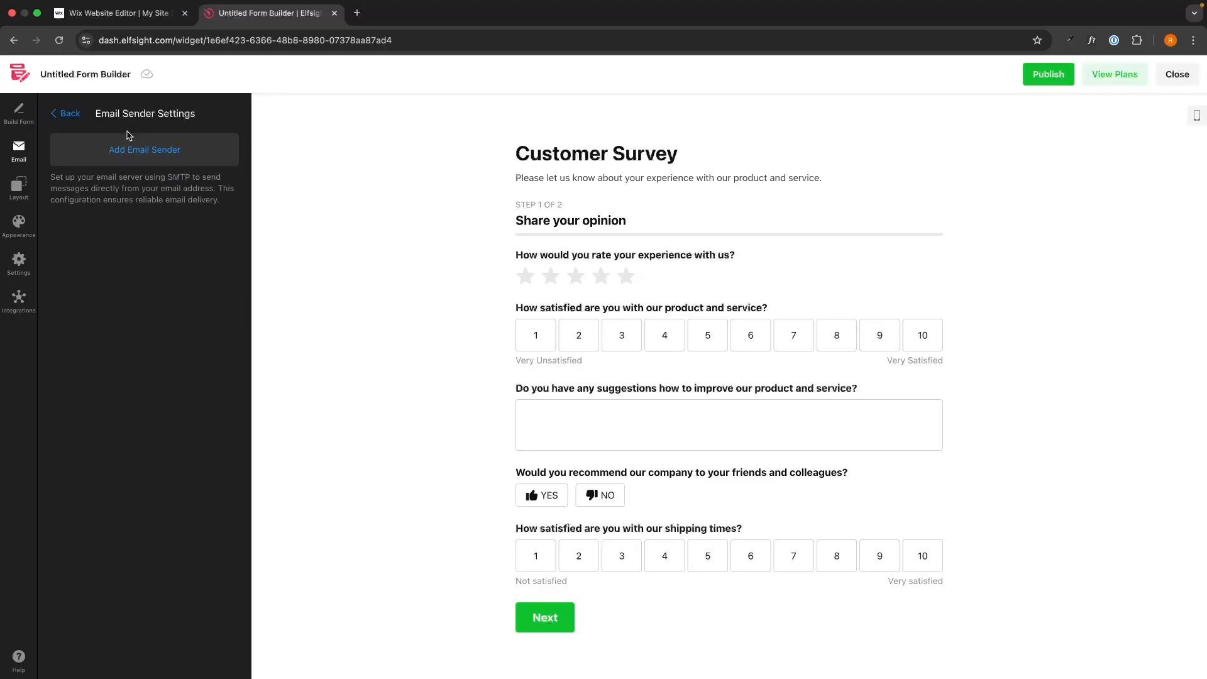
pyautogui.click(65, 114)
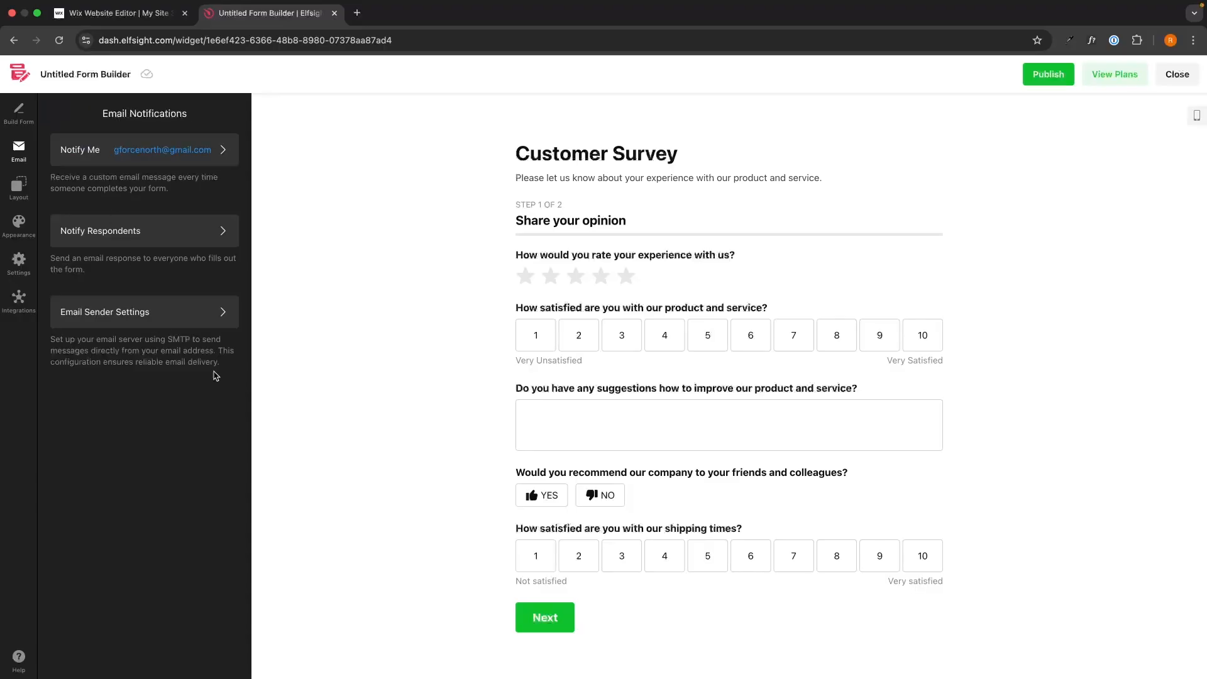
# Preview the Floating Pane embed type, closing and reopening the pane, then switch back to Inline
pyautogui.click(27, 205)
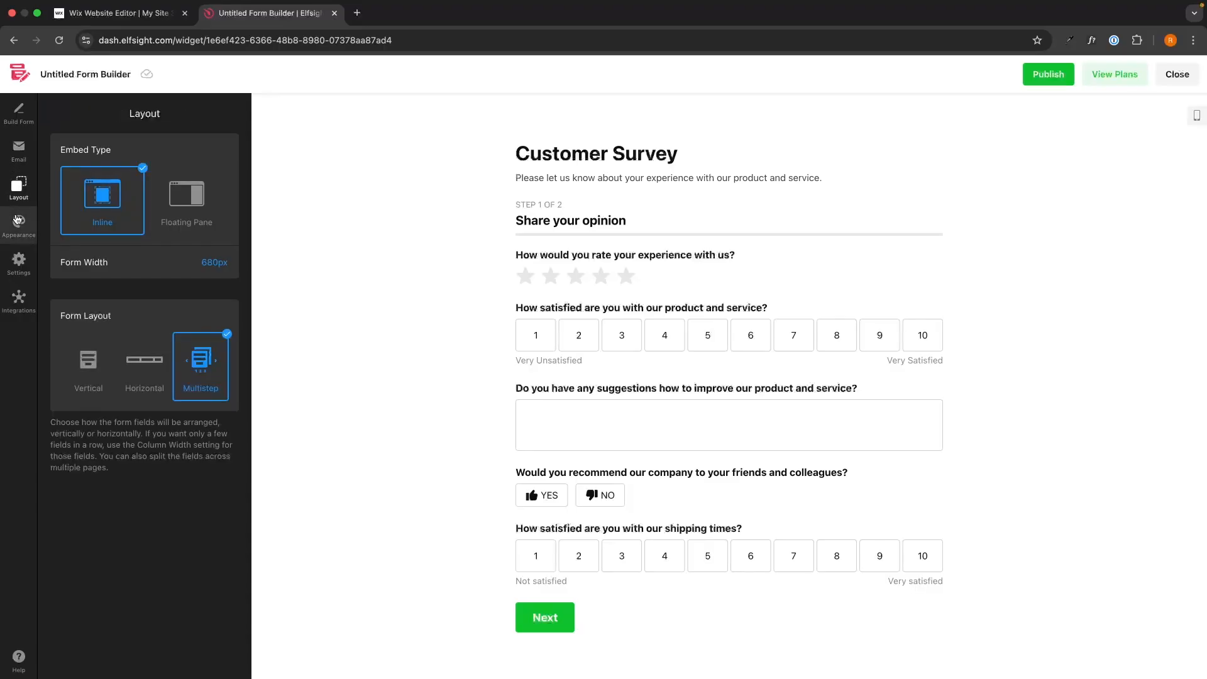
pyautogui.click(185, 196)
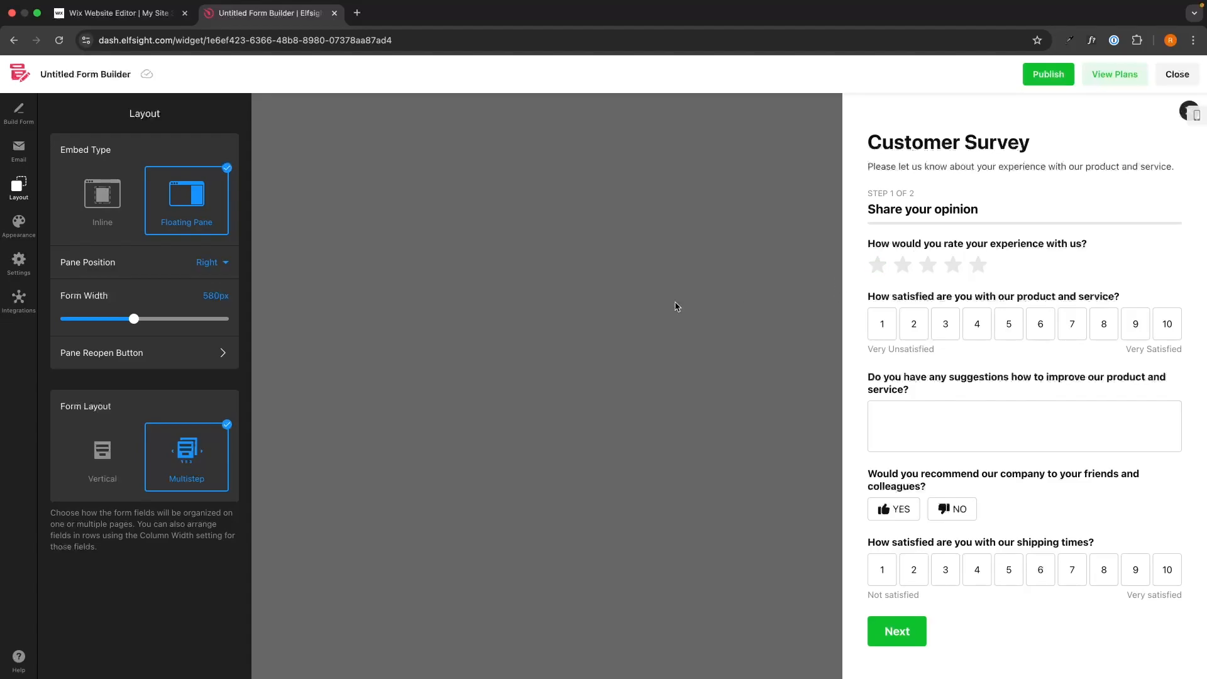
pyautogui.click(1182, 111)
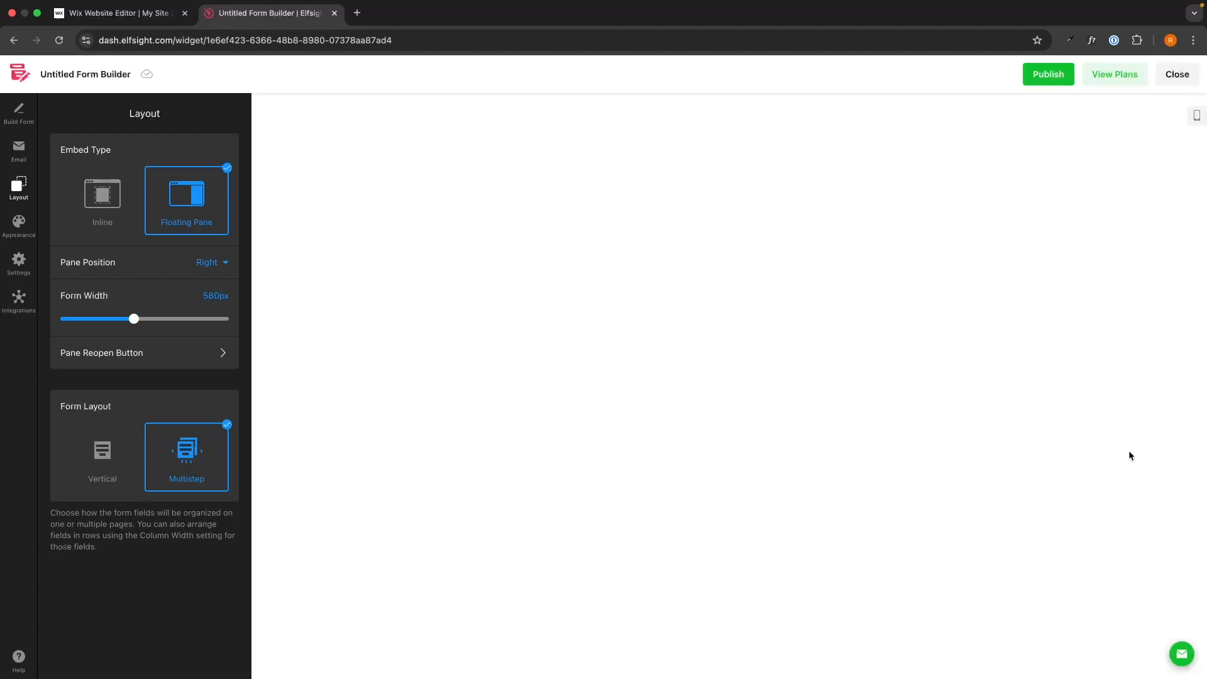
pyautogui.click(1185, 656)
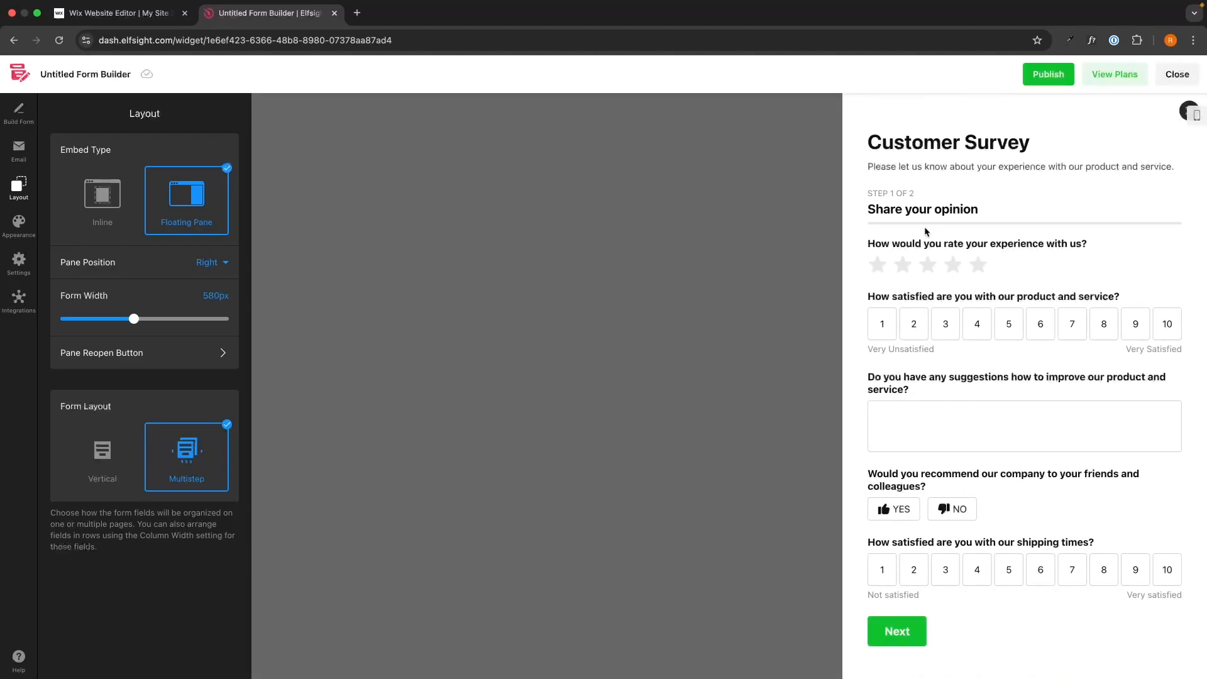
pyautogui.click(113, 218)
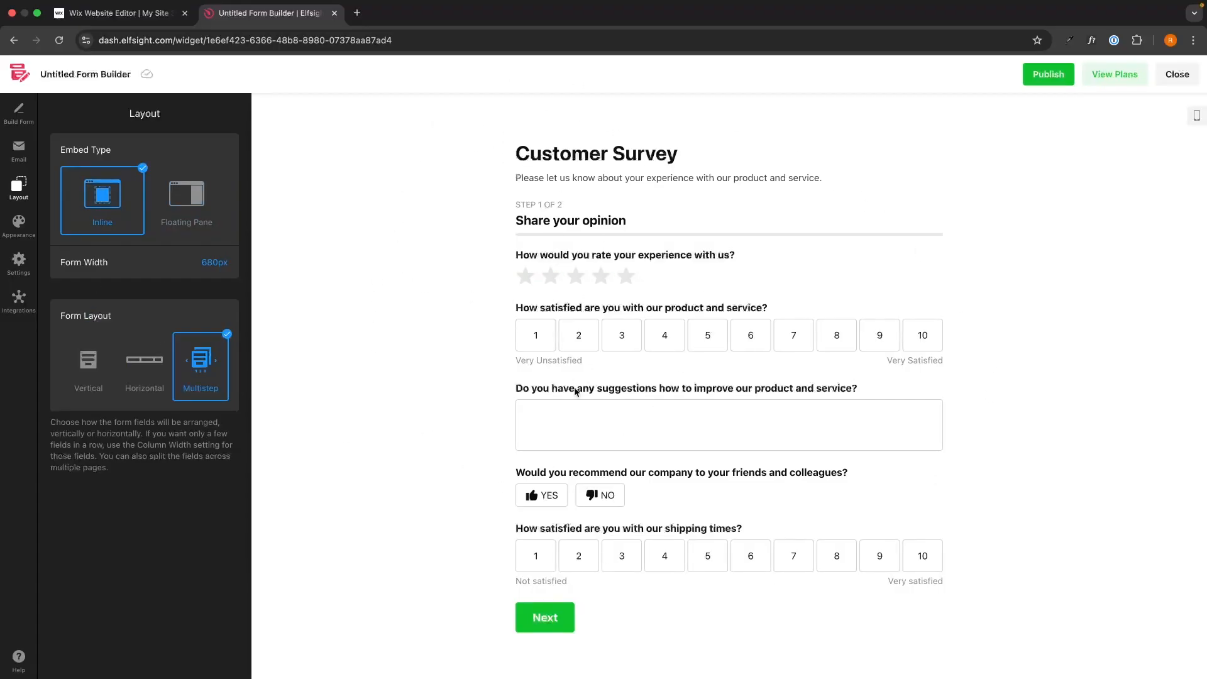
# Try the Horizontal form layout, then return to the Multistep layout
pyautogui.moveTo(61, 315); pyautogui.dragTo(118, 316)
pyautogui.click(119, 316)
pyautogui.click(157, 377)
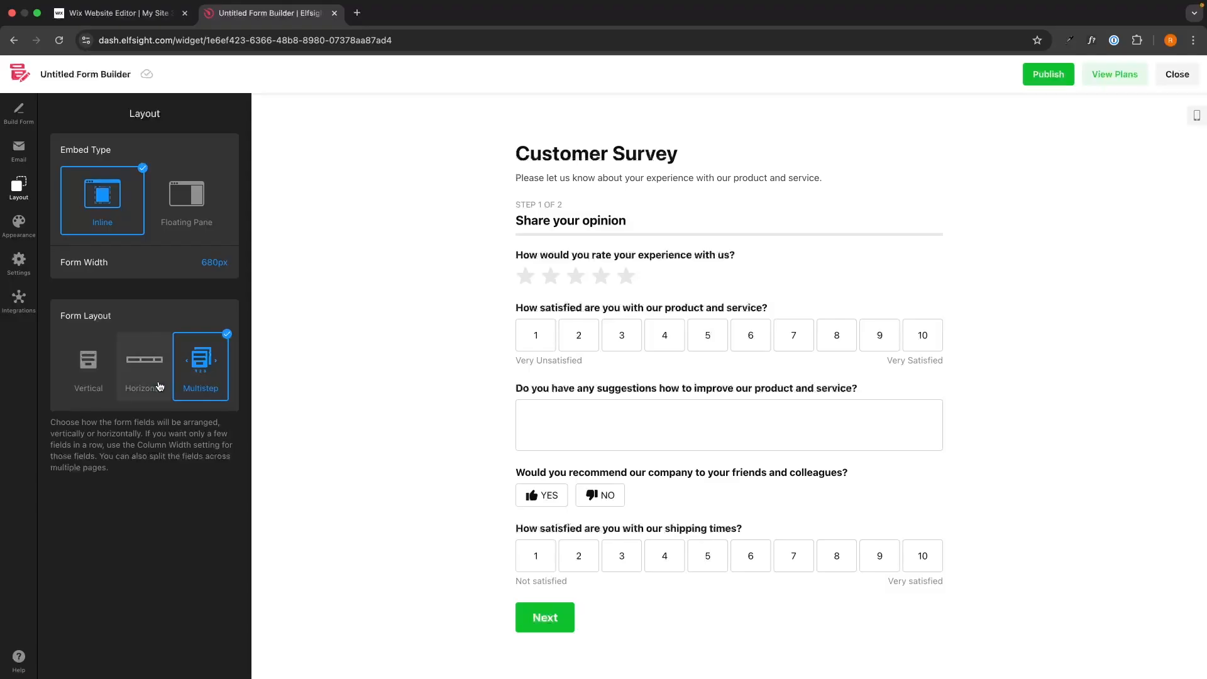
pyautogui.click(196, 389)
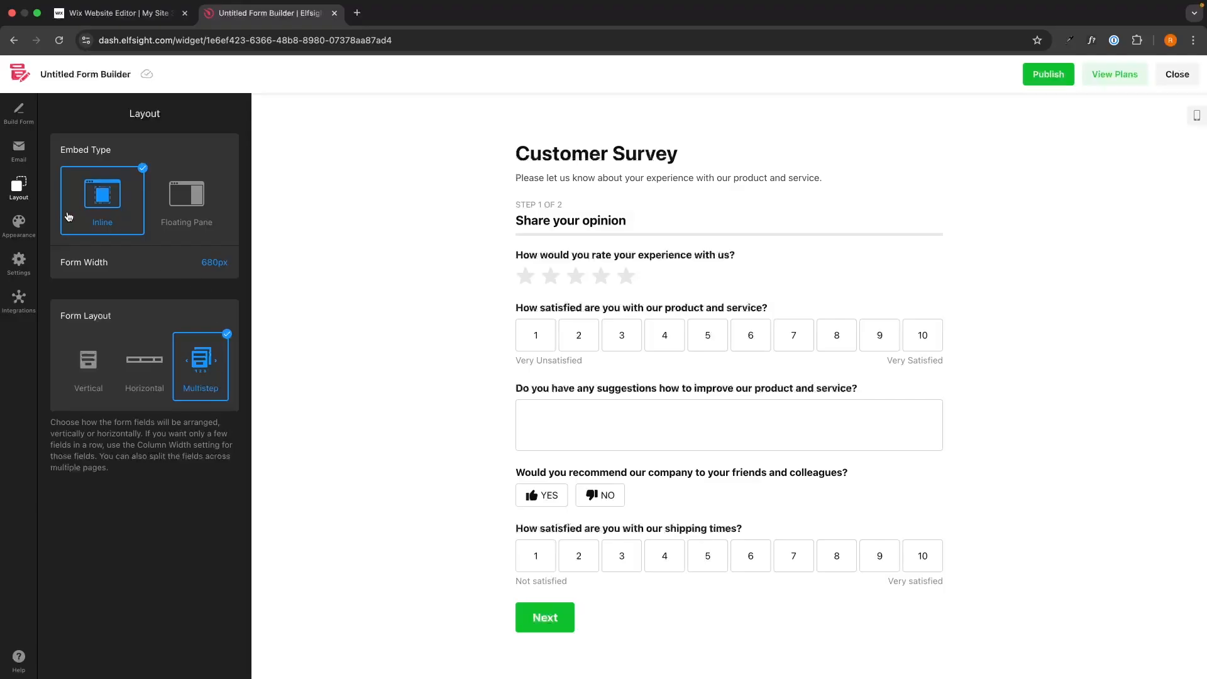
# Open the Appearance settings and switch the color scheme to Dark and back to Light
pyautogui.click(29, 226)
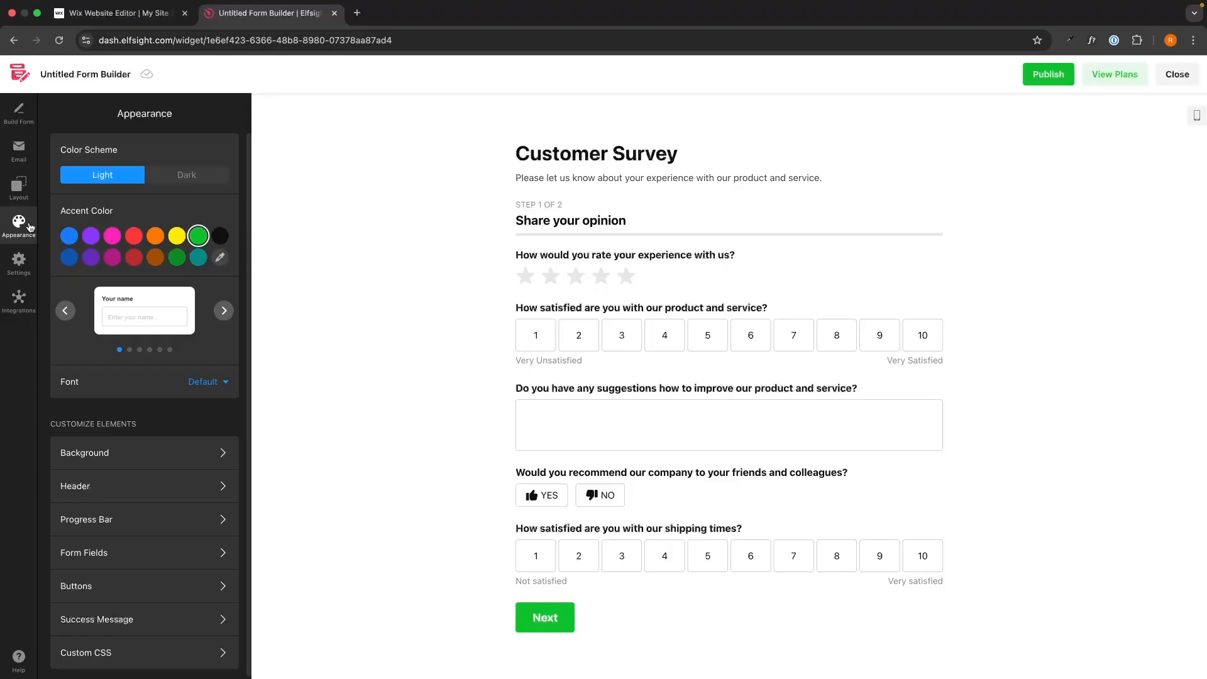
pyautogui.click(156, 180)
pyautogui.click(142, 181)
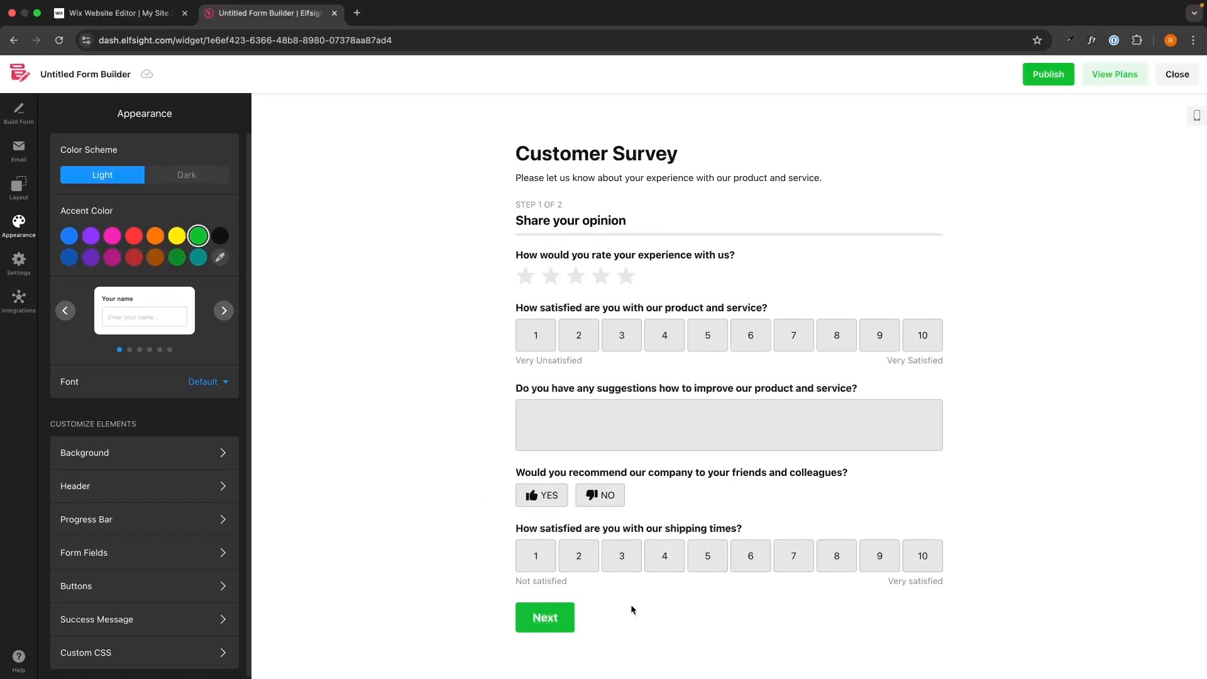
# Preview the form's second page and return to the first page
pyautogui.click(544, 616)
pyautogui.scroll(-6, 557, 605)
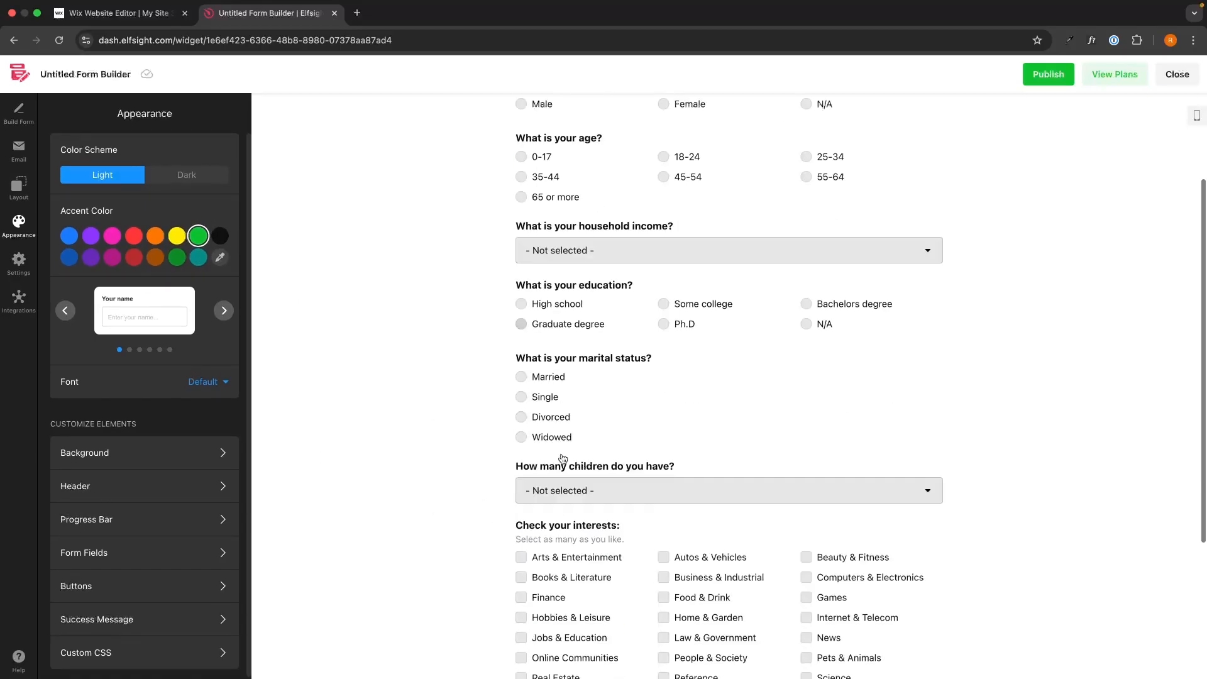
pyautogui.click(545, 652)
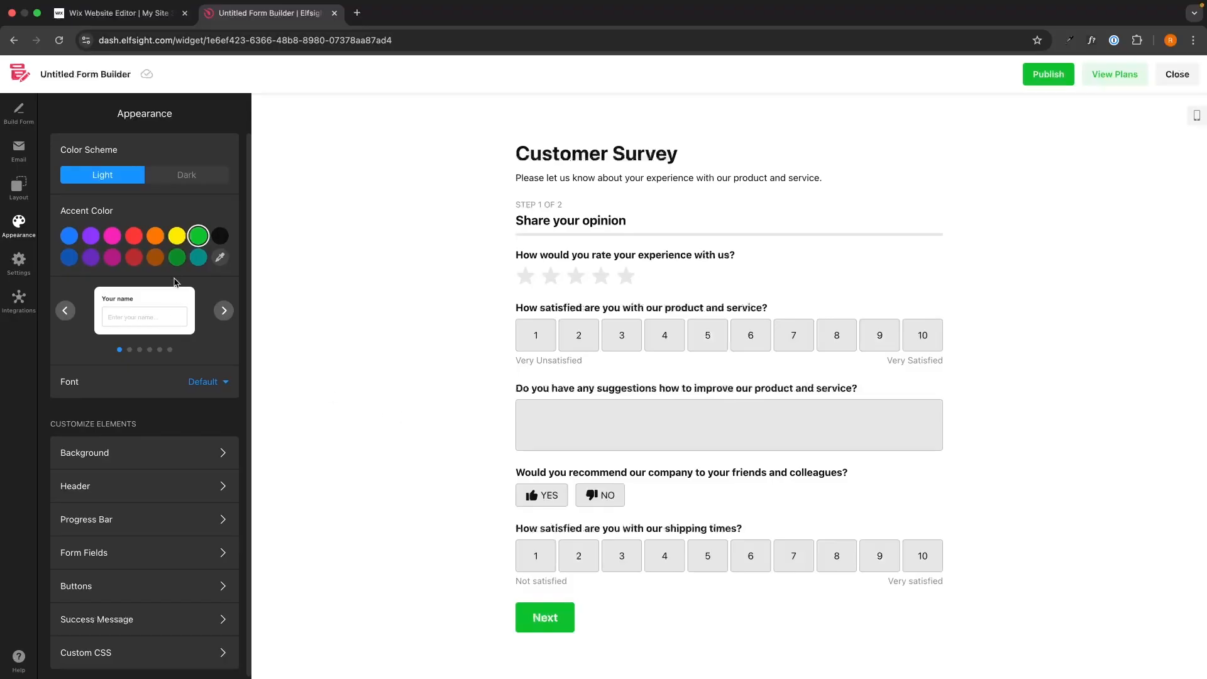
# Set the accent color to blue and cycle through the form field style presets, ending on the first style
pyautogui.click(69, 236)
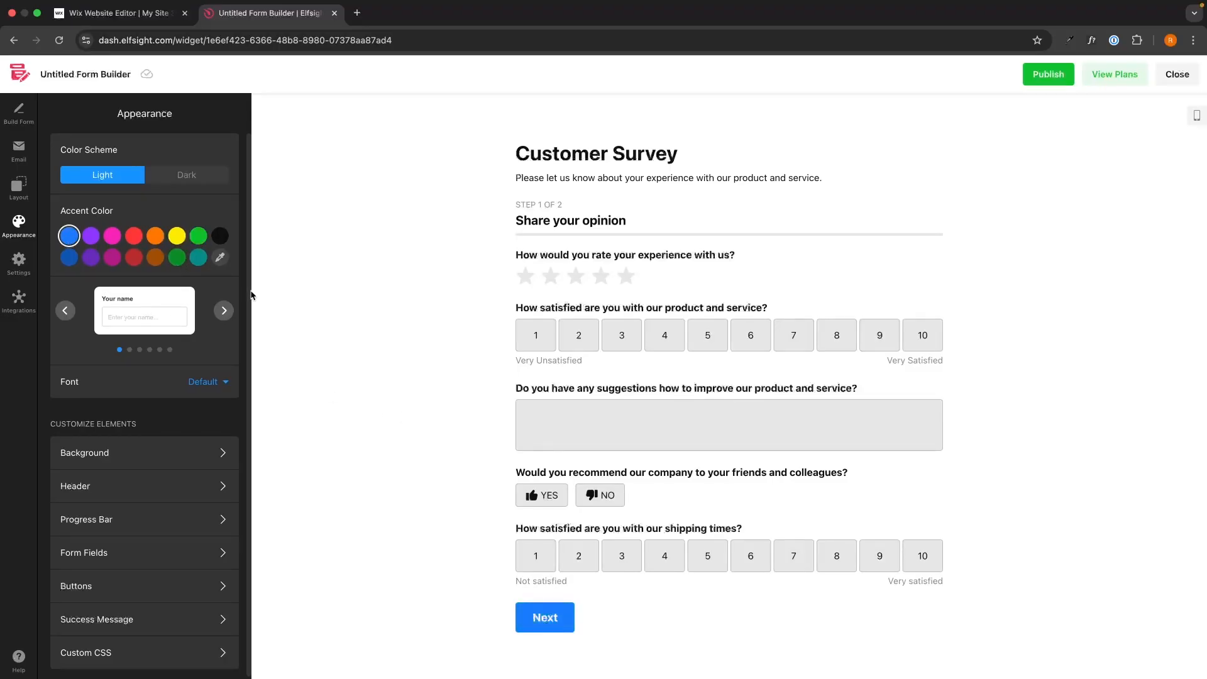
pyautogui.click(224, 311)
pyautogui.click(224, 311)
pyautogui.click(224, 311)
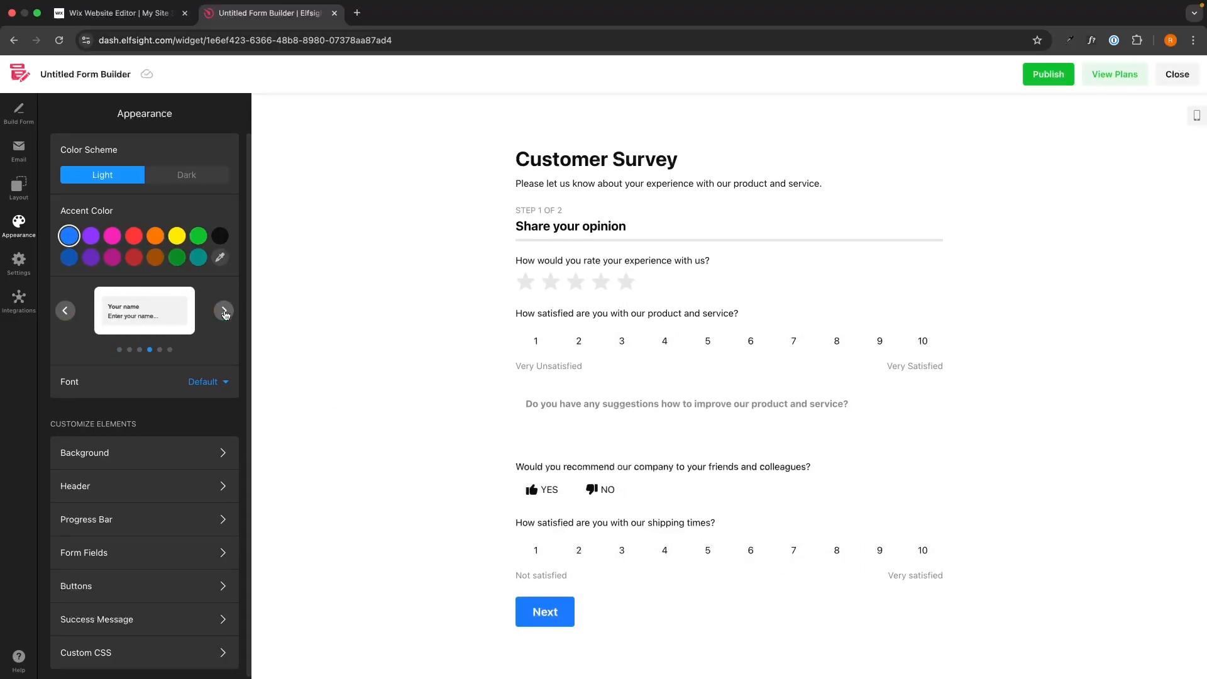
pyautogui.click(224, 310)
pyautogui.click(224, 310)
pyautogui.click(224, 311)
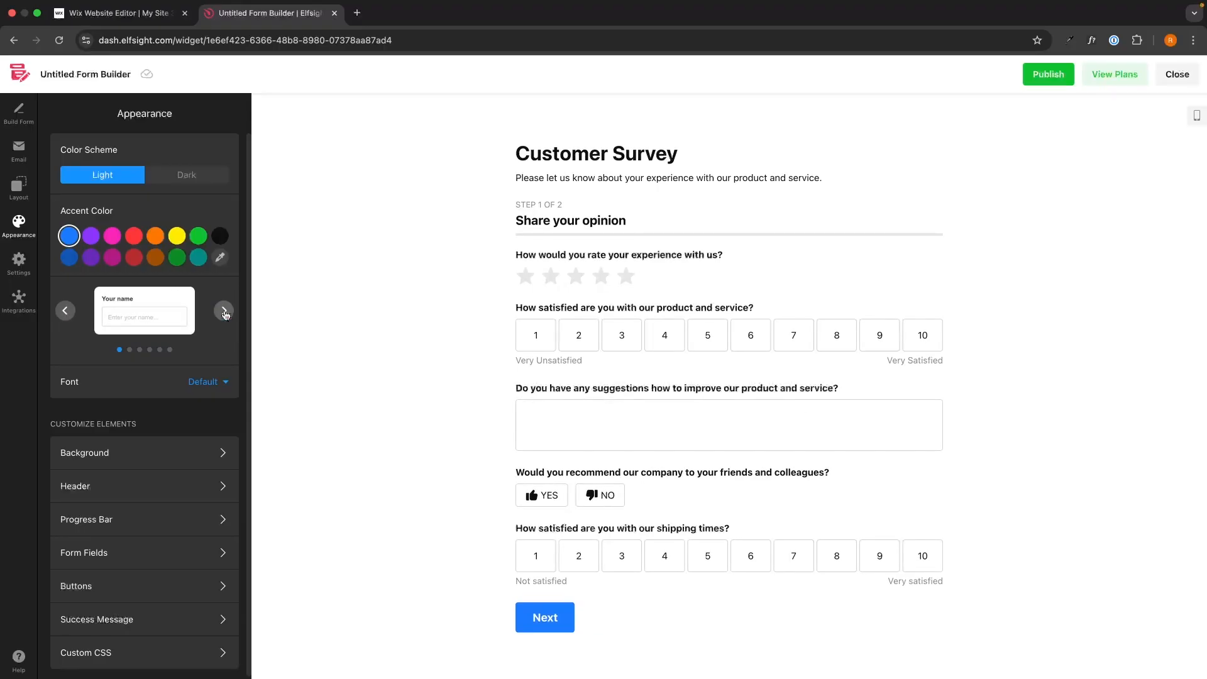
# Browse the font list without changing the Default font
pyautogui.scroll(-1, 225, 315)
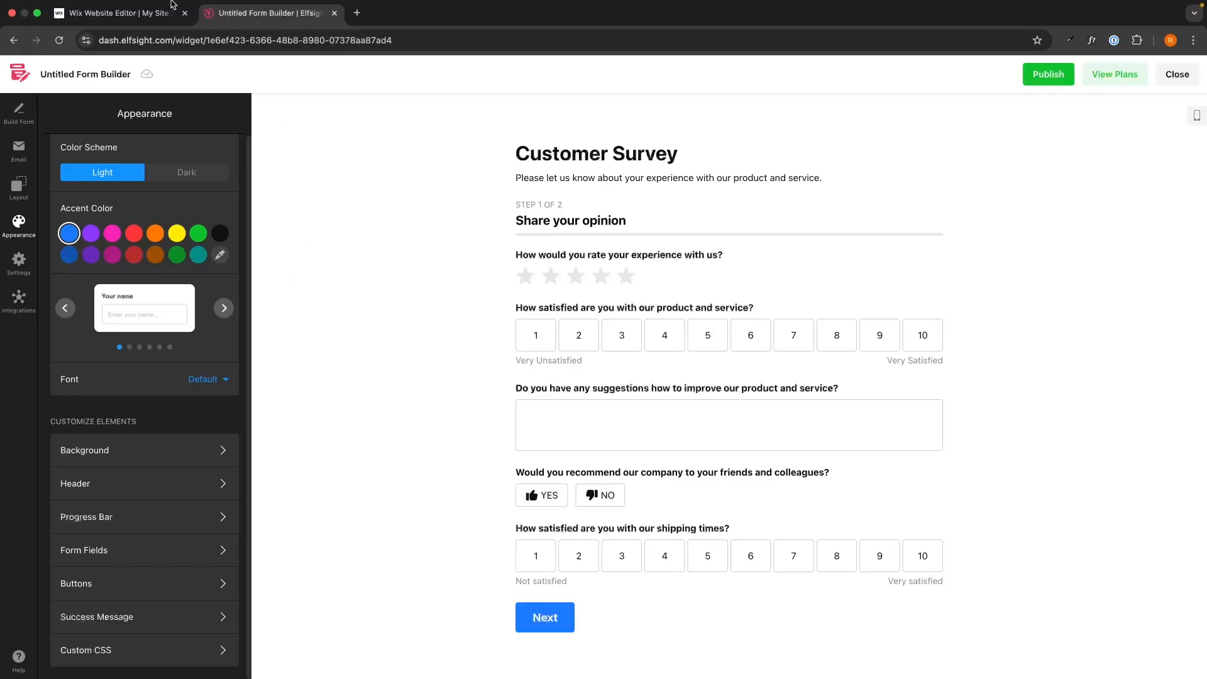
pyautogui.click(119, 12)
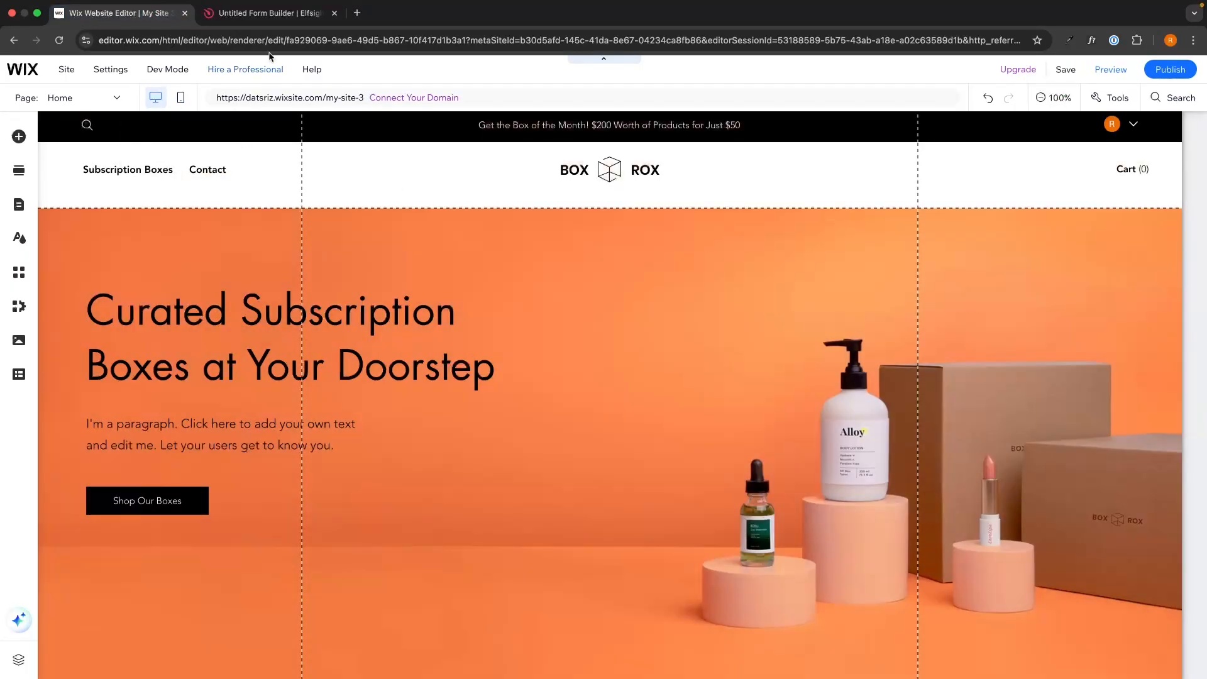
pyautogui.click(260, 17)
pyautogui.click(203, 379)
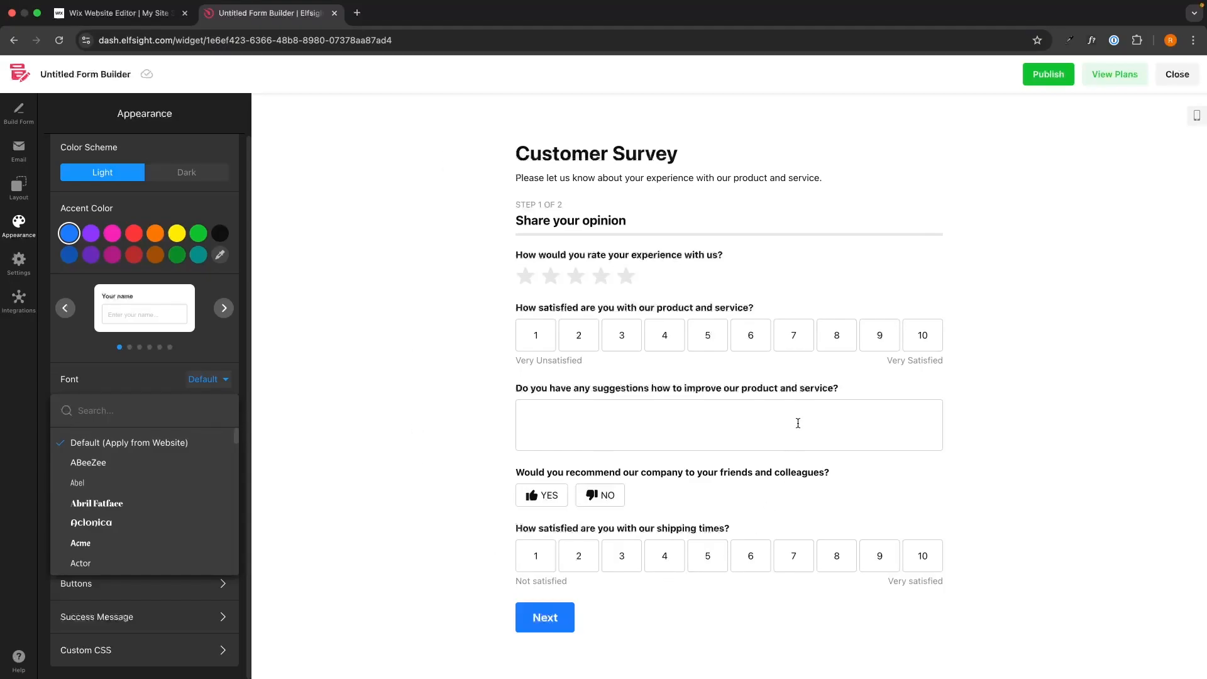
pyautogui.click(365, 444)
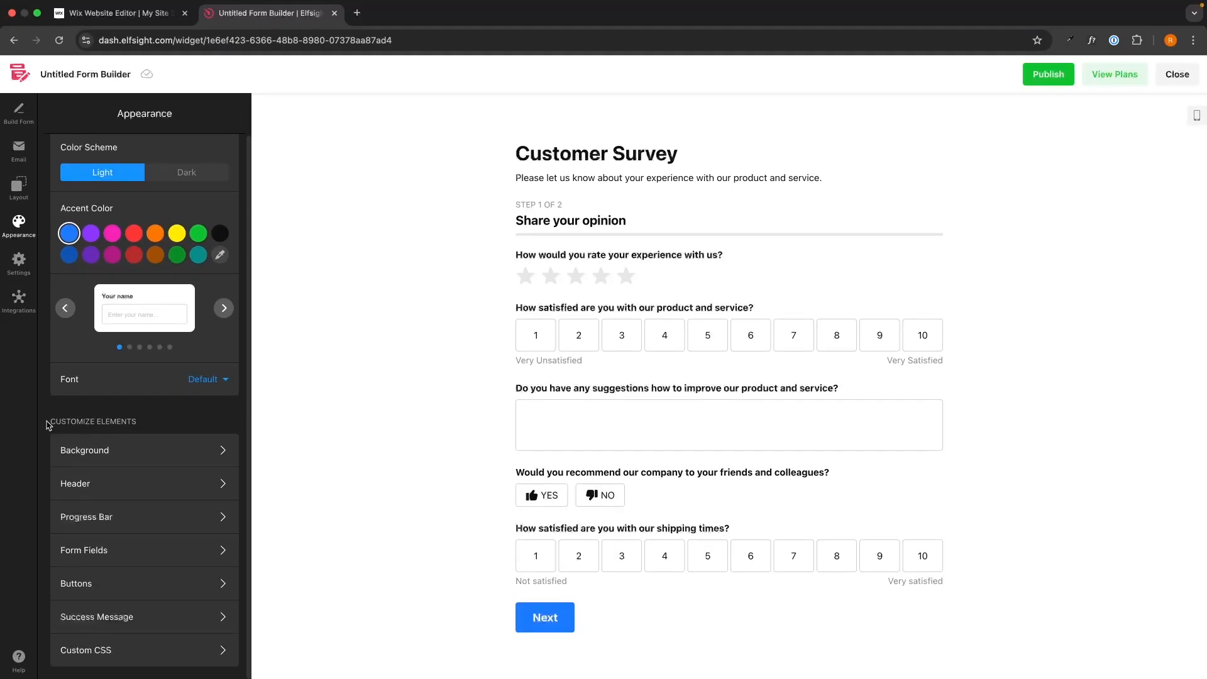
# Try a yellow widget background, then clear the background color and close the picker
pyautogui.moveTo(49, 421); pyautogui.dragTo(134, 421)
pyautogui.click(146, 423)
pyautogui.click(140, 447)
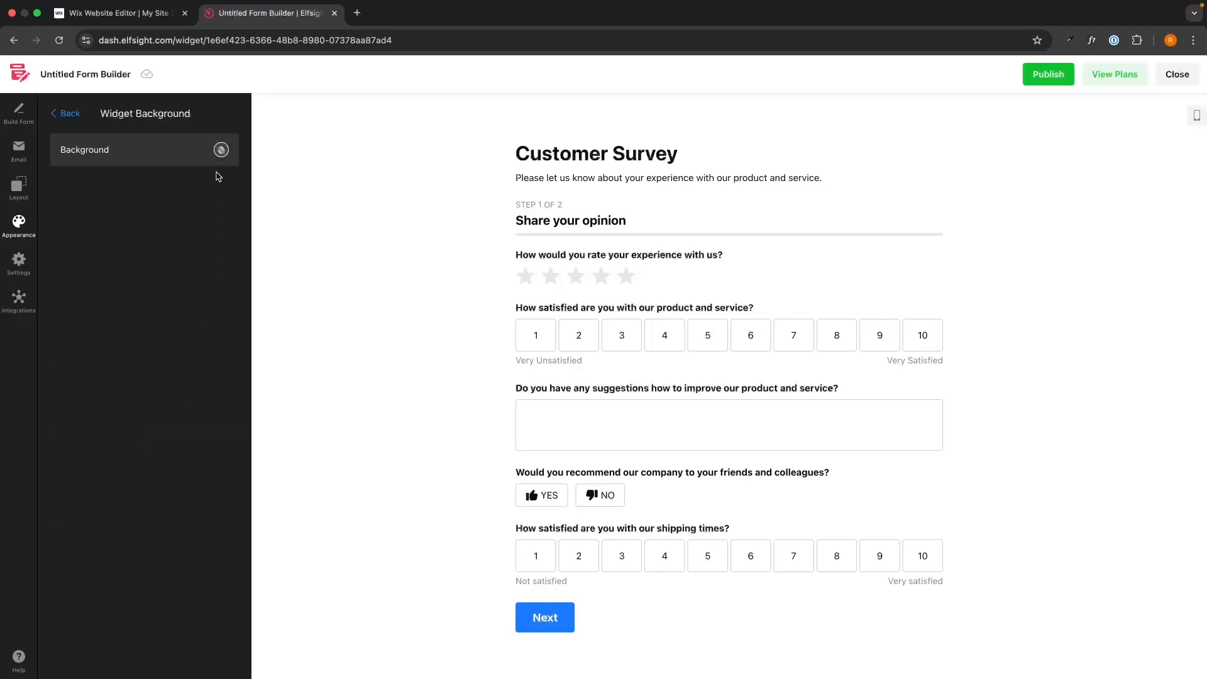
pyautogui.click(220, 152)
pyautogui.click(177, 295)
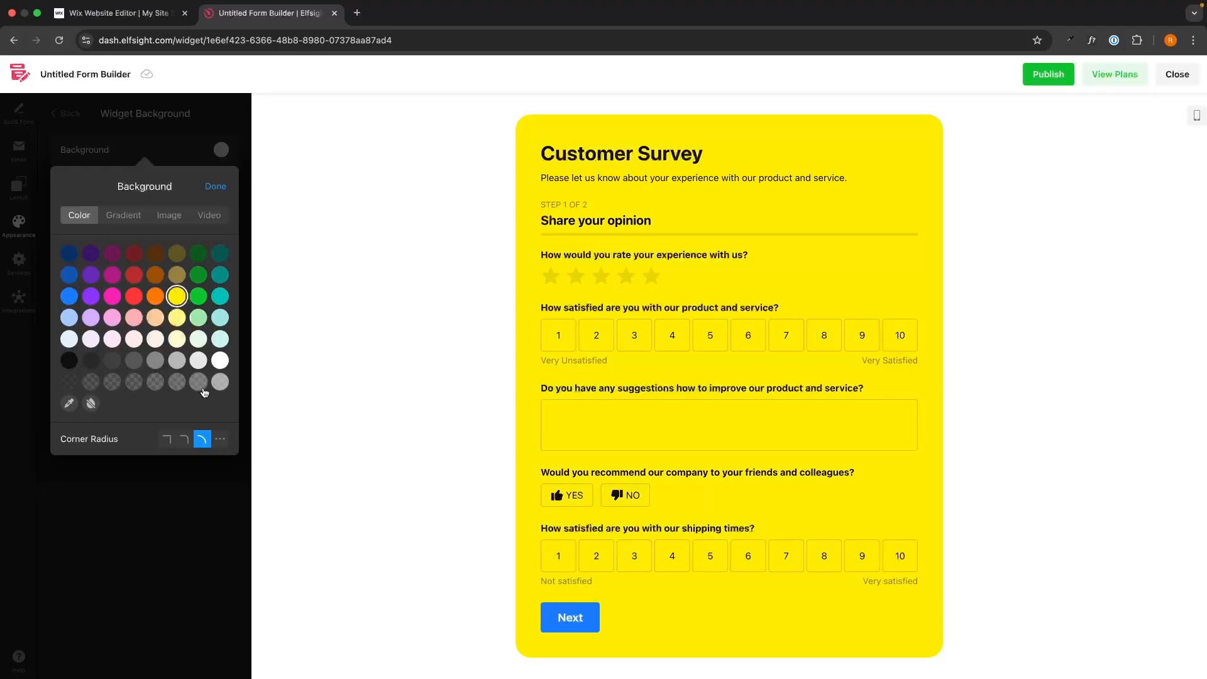
pyautogui.click(90, 403)
pyautogui.click(216, 186)
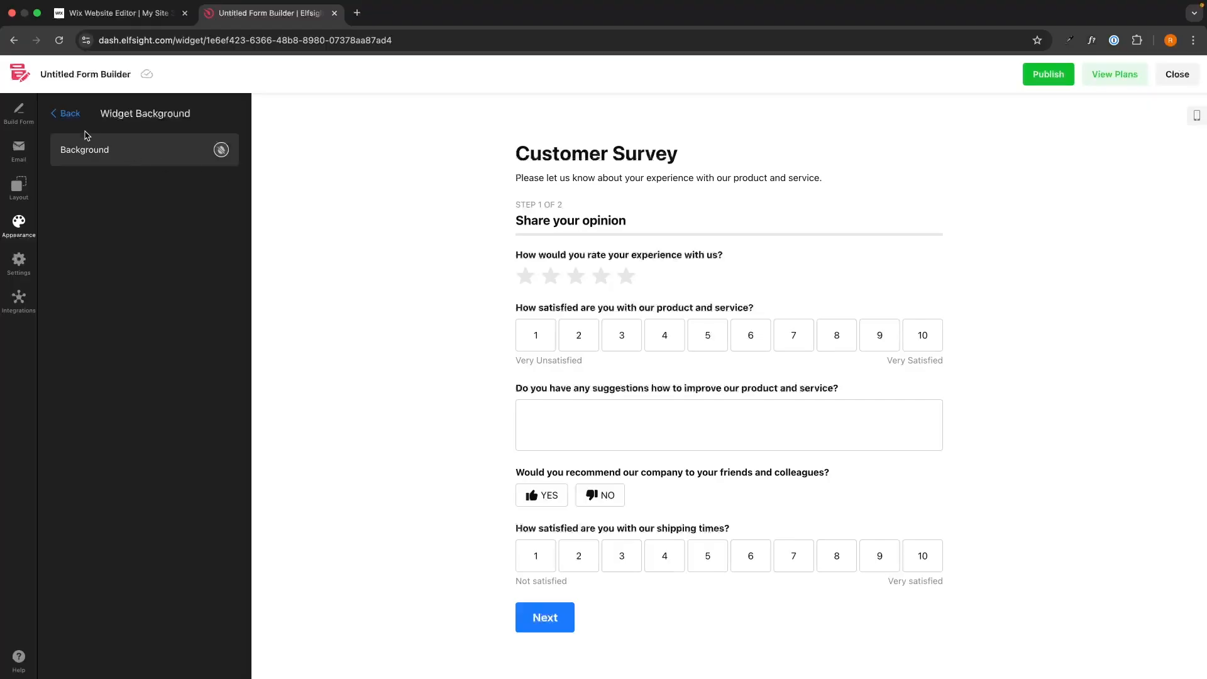
# Review the Header appearance settings for title and caption colors and sizes
pyautogui.click(66, 113)
pyautogui.click(174, 485)
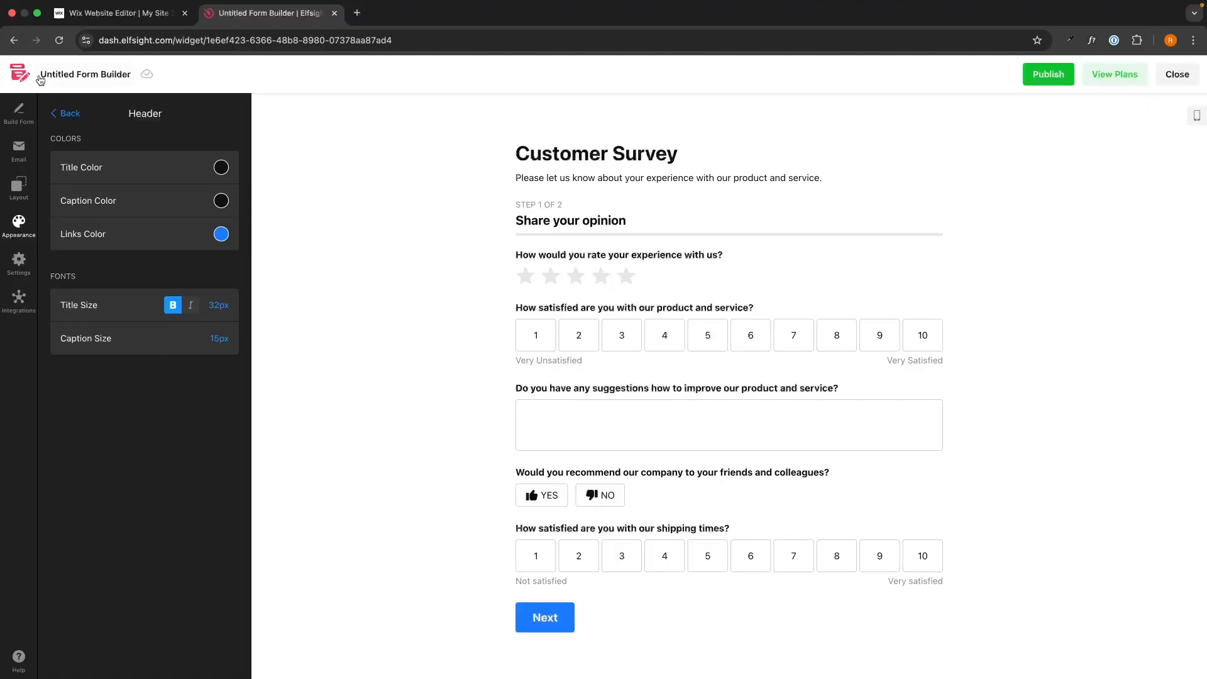
pyautogui.click(66, 113)
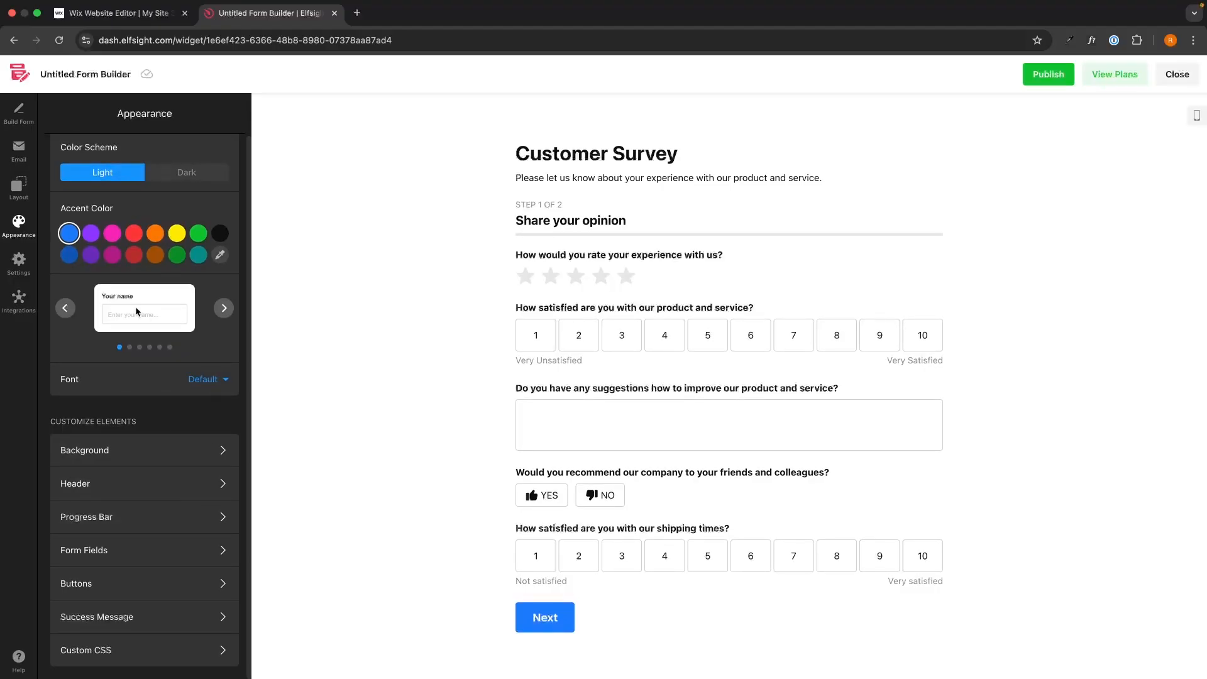
# Try the Hide the Form and Redirect to URL post-submit actions, then restore Show Success Message
pyautogui.click(23, 261)
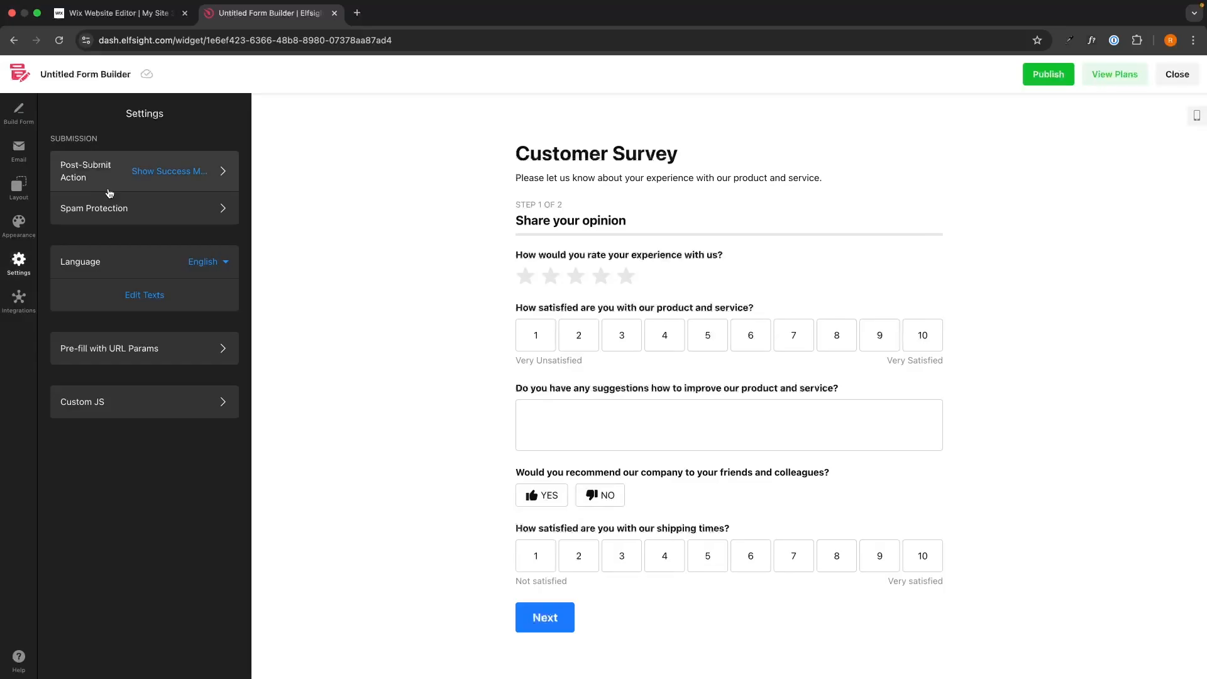
pyautogui.click(78, 179)
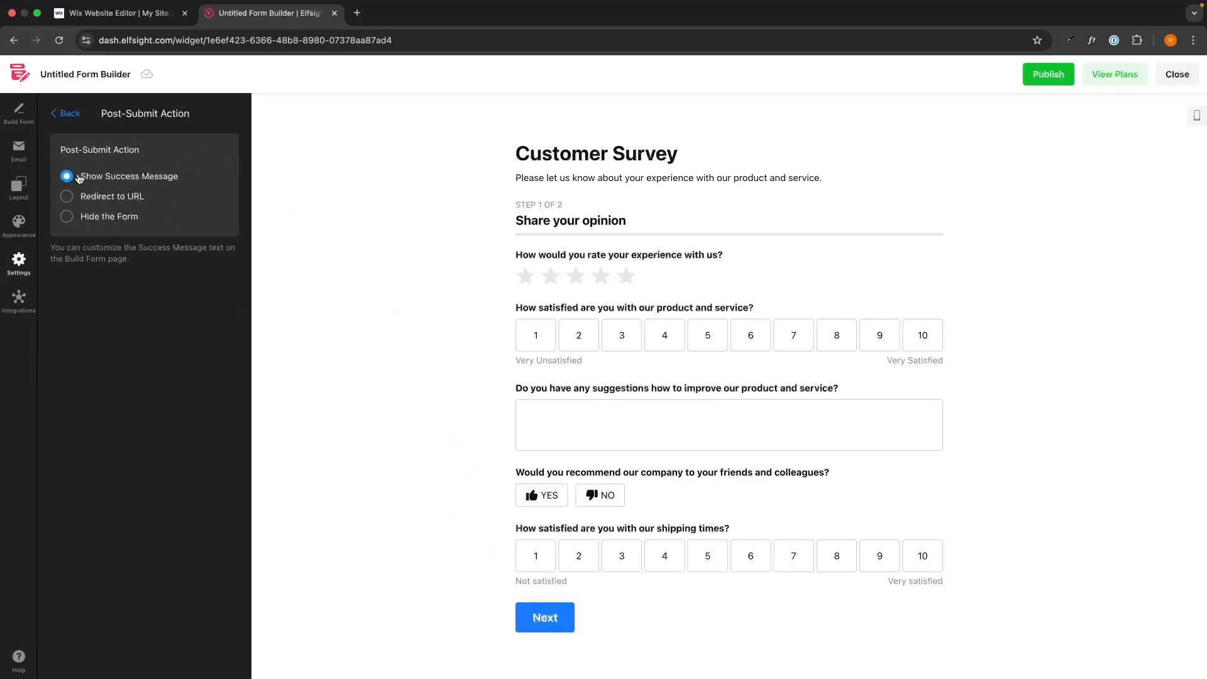
pyautogui.moveTo(79, 178); pyautogui.dragTo(192, 179)
pyautogui.click(126, 218)
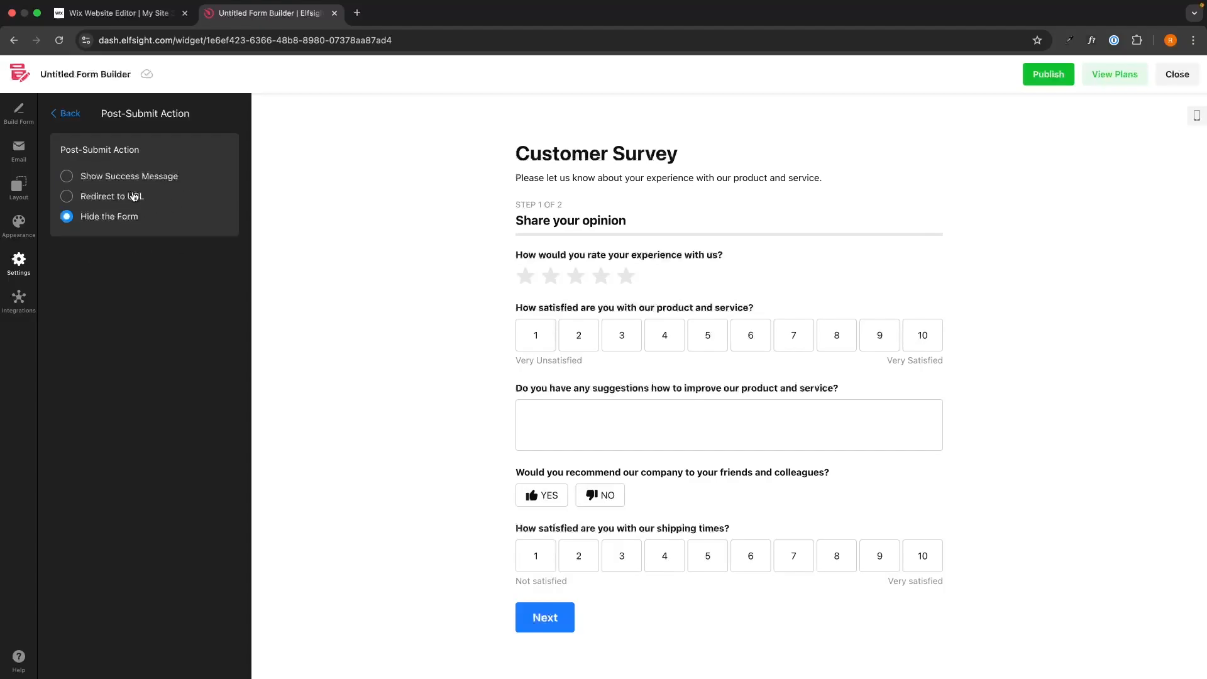
pyautogui.click(133, 196)
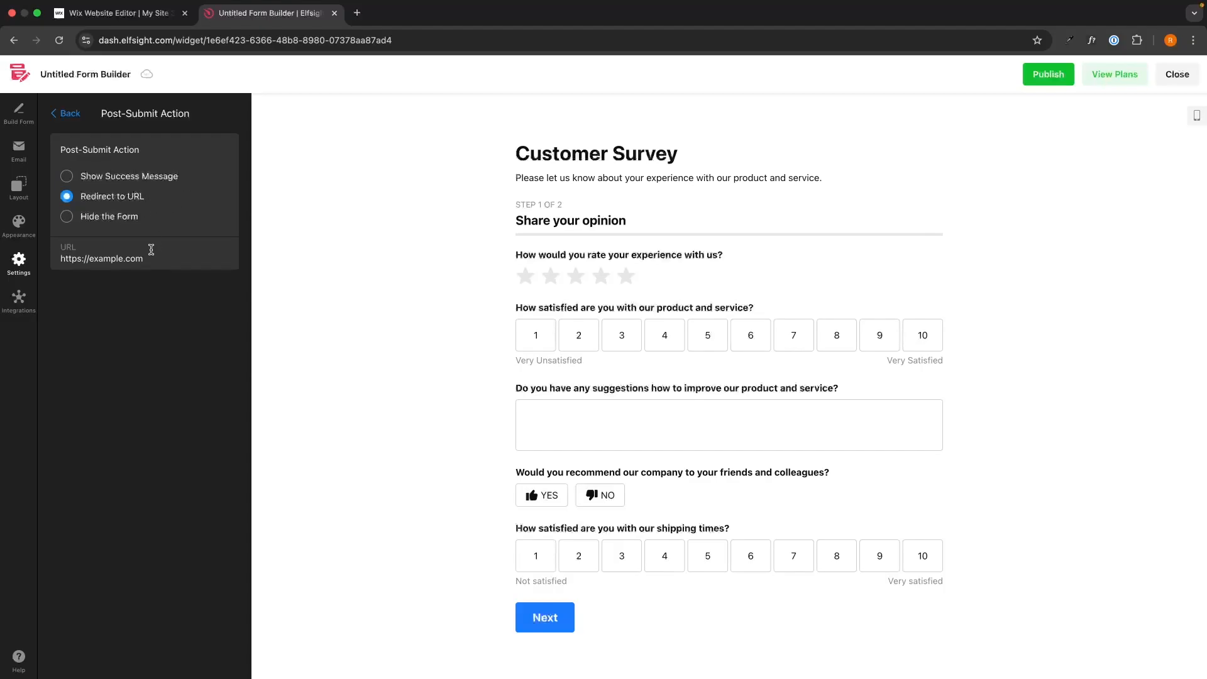
pyautogui.click(126, 179)
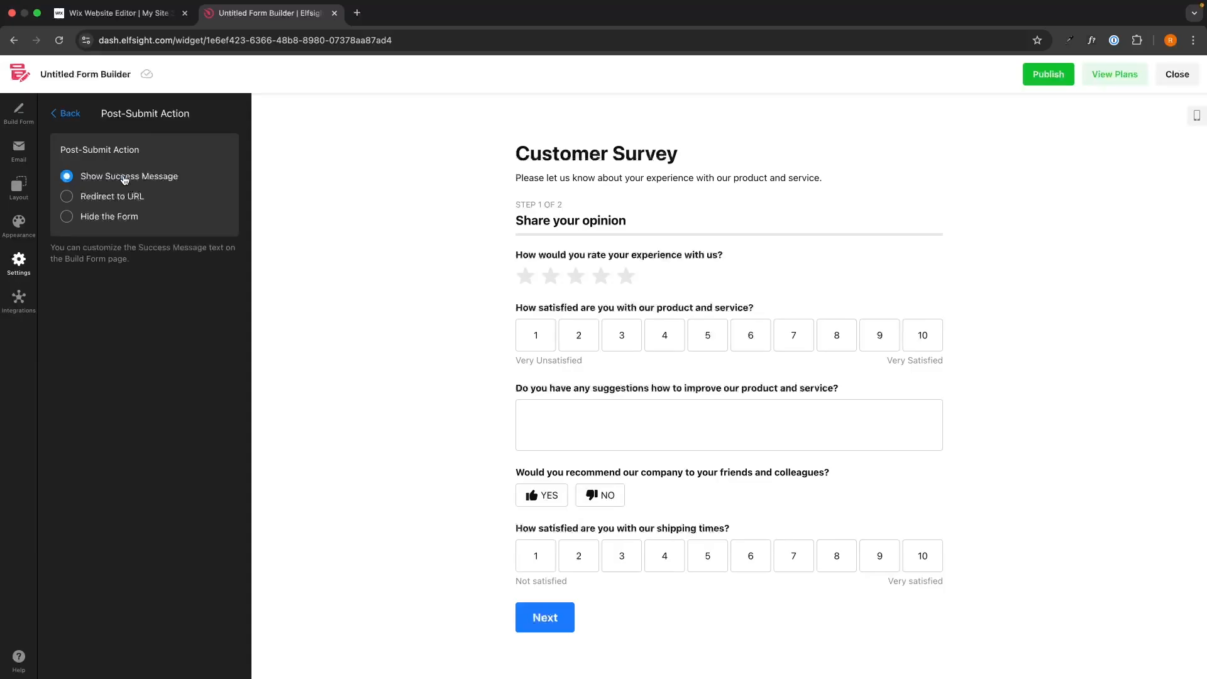
# Turn reCAPTCHA spam protection on and off again, then return to Settings
pyautogui.click(67, 113)
pyautogui.click(158, 210)
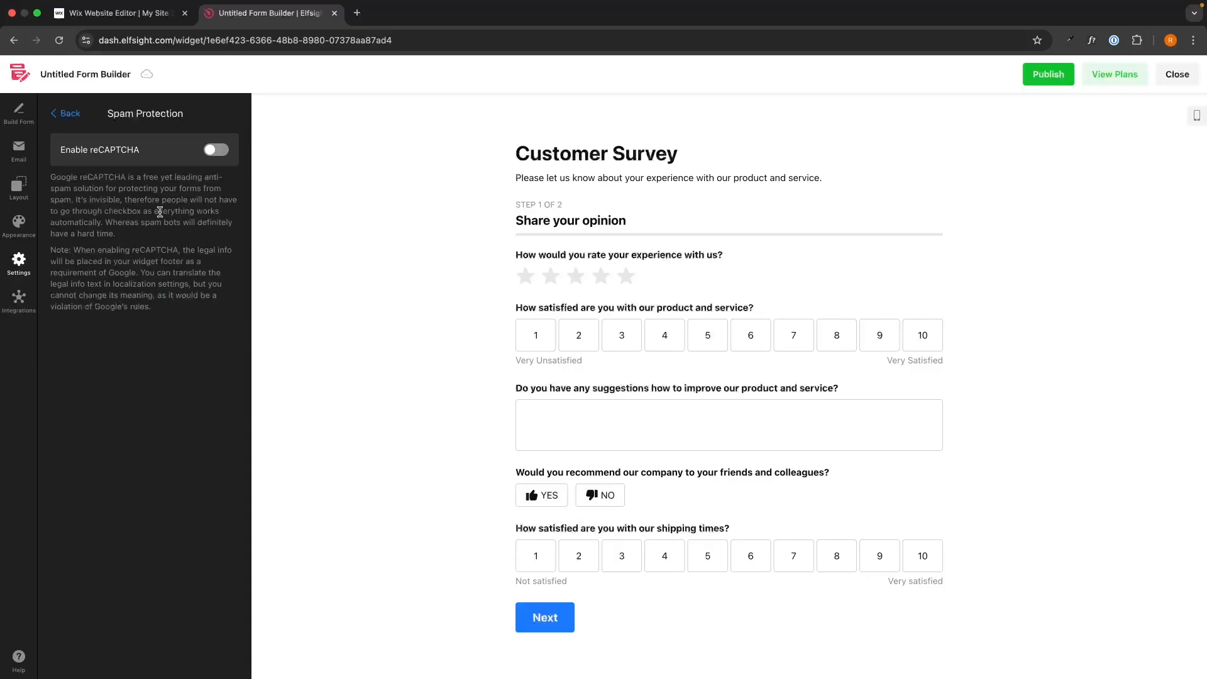
pyautogui.click(214, 150)
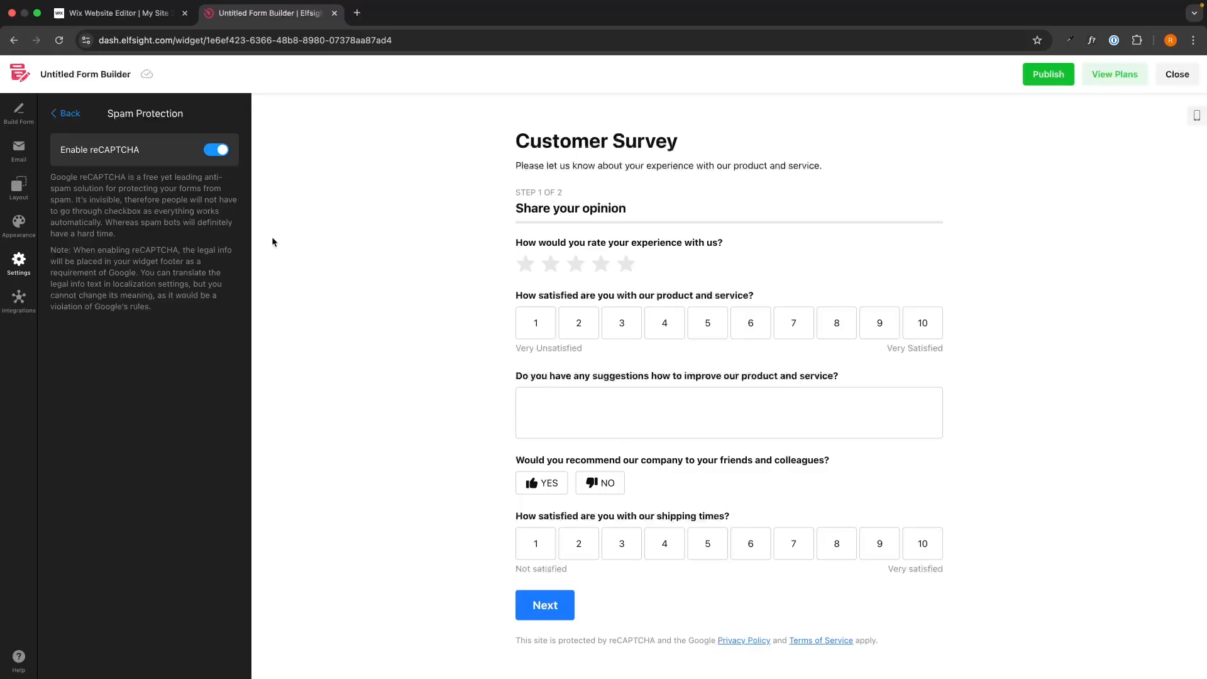
pyautogui.click(214, 150)
pyautogui.click(67, 113)
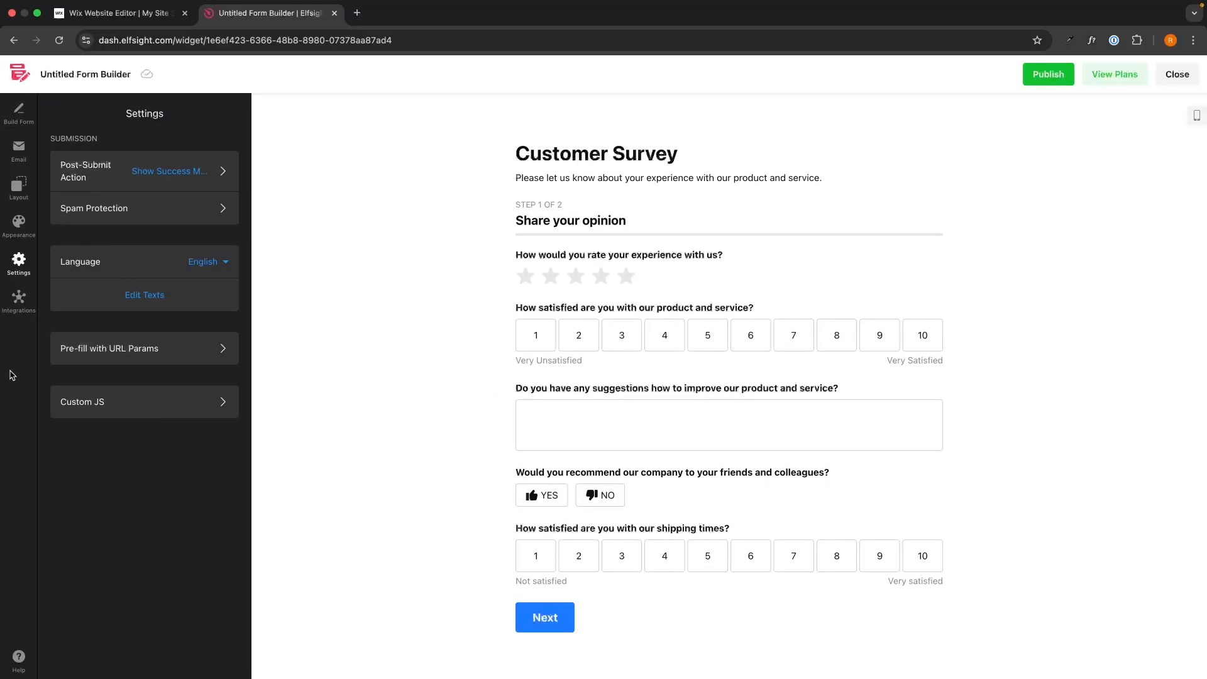
# Review the available integrations, return to Build Form, and publish the form
pyautogui.click(19, 300)
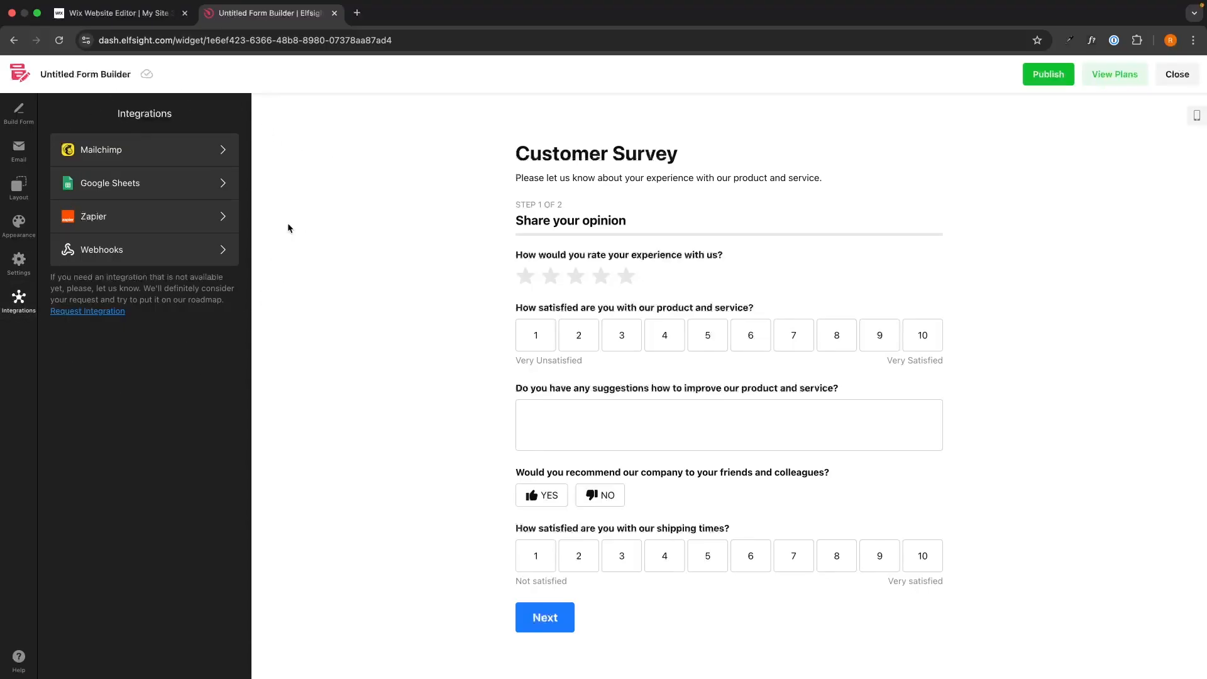
pyautogui.click(19, 116)
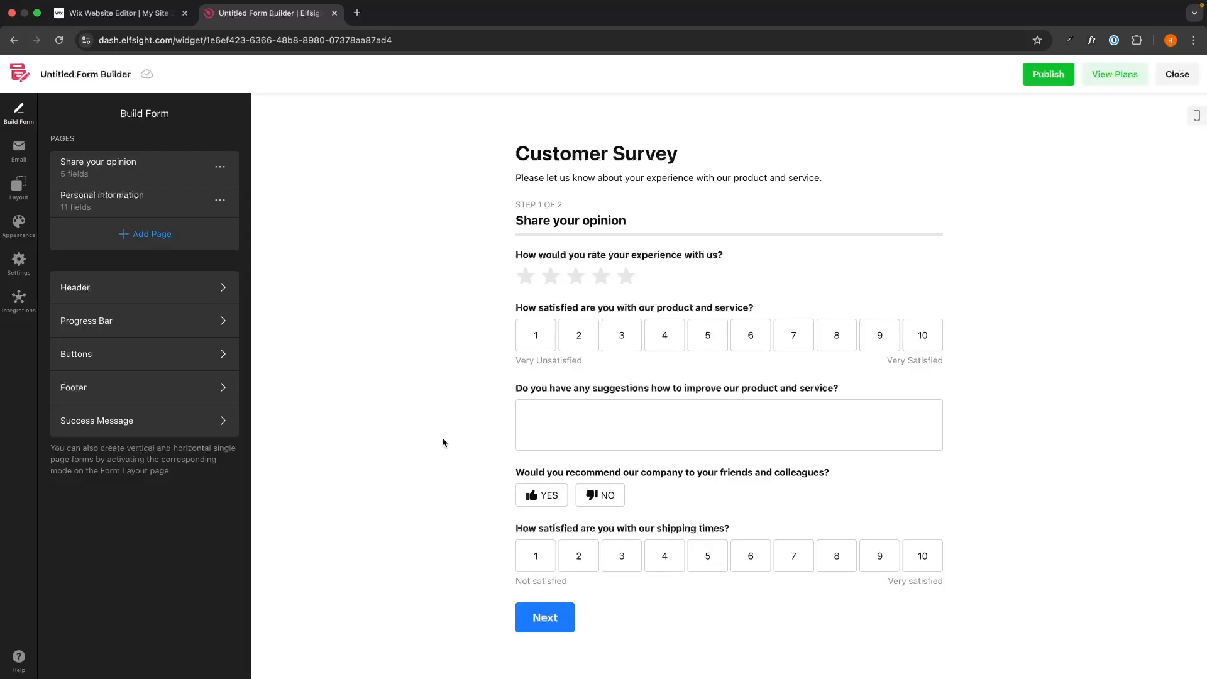
pyautogui.click(1048, 74)
# Open the pricing plans and review the Free plan's features
pyautogui.click(1101, 73)
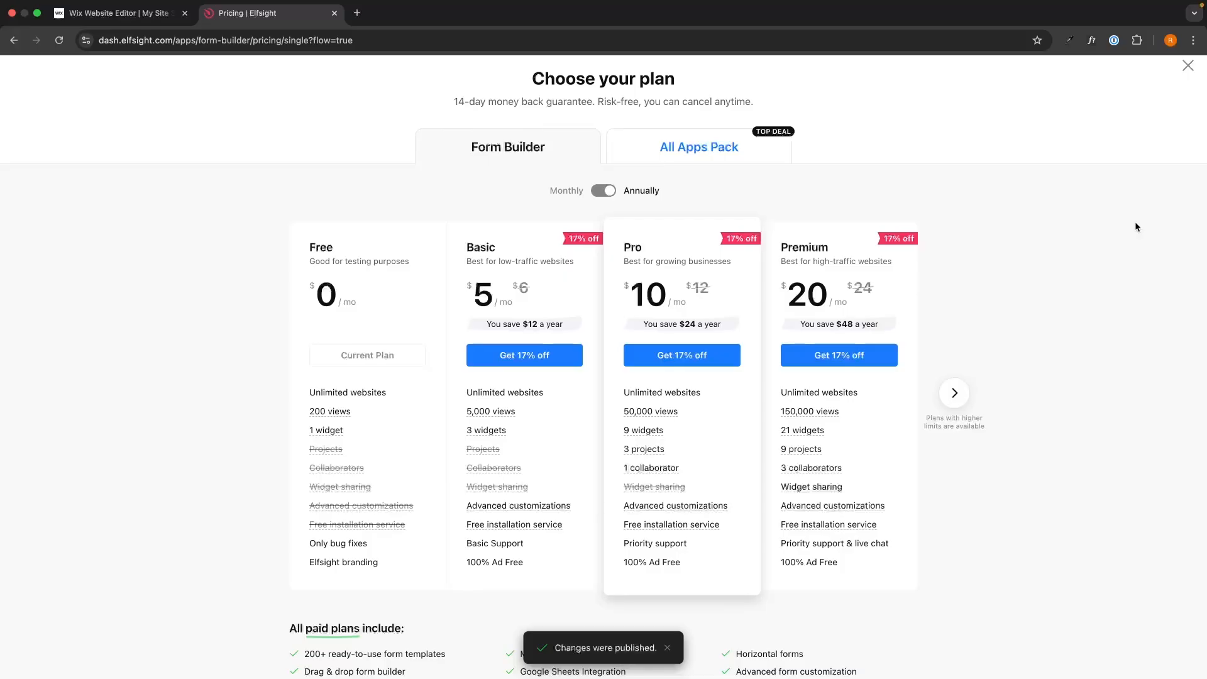
pyautogui.moveTo(337, 221); pyautogui.dragTo(385, 304)
pyautogui.click(385, 304)
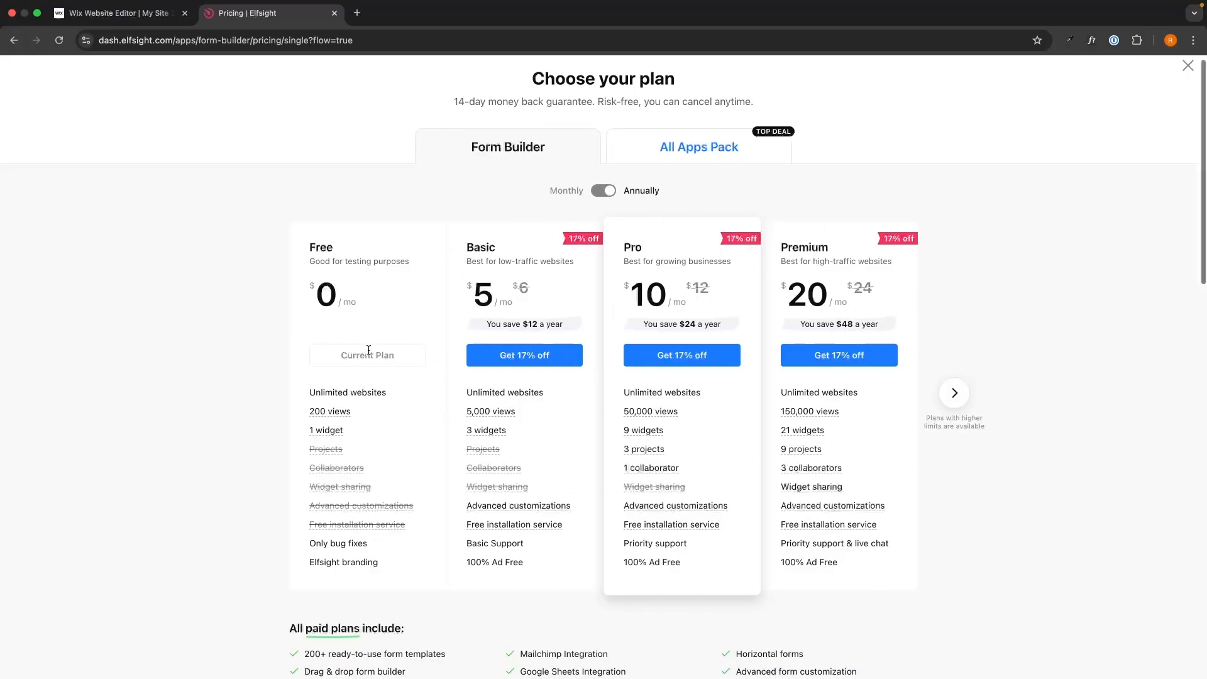
# Close the pricing page and copy the form's embed code
pyautogui.click(1188, 65)
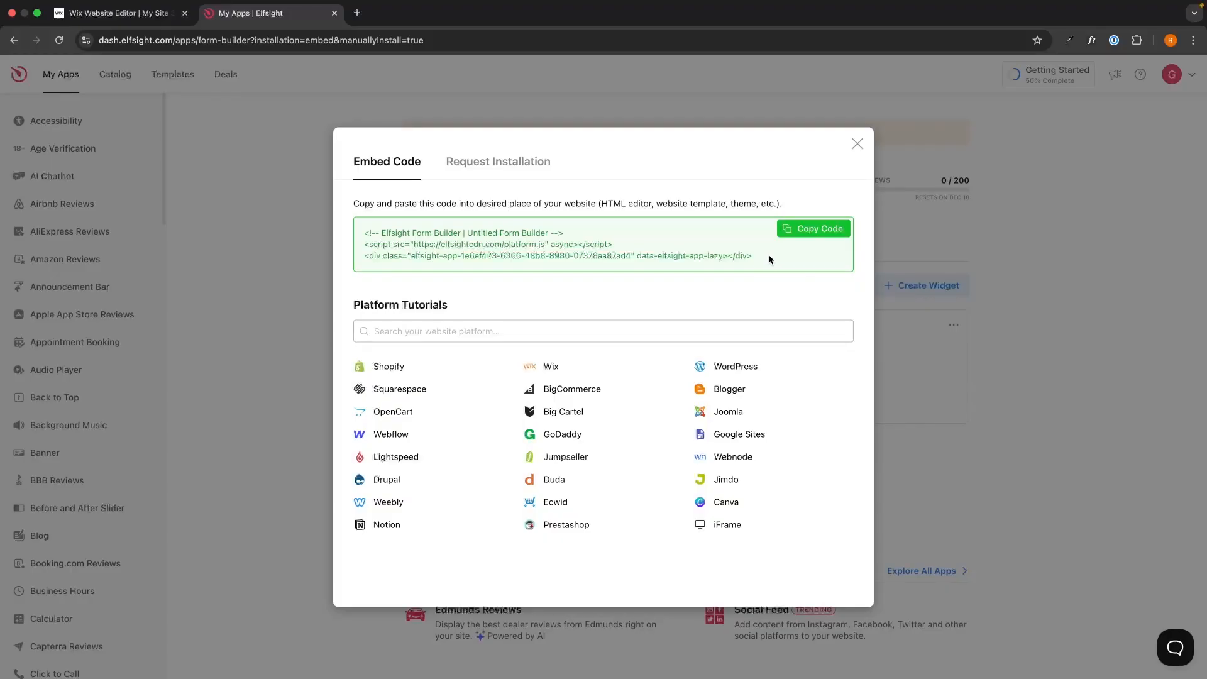
pyautogui.moveTo(766, 256); pyautogui.dragTo(735, 278)
pyautogui.click(359, 232)
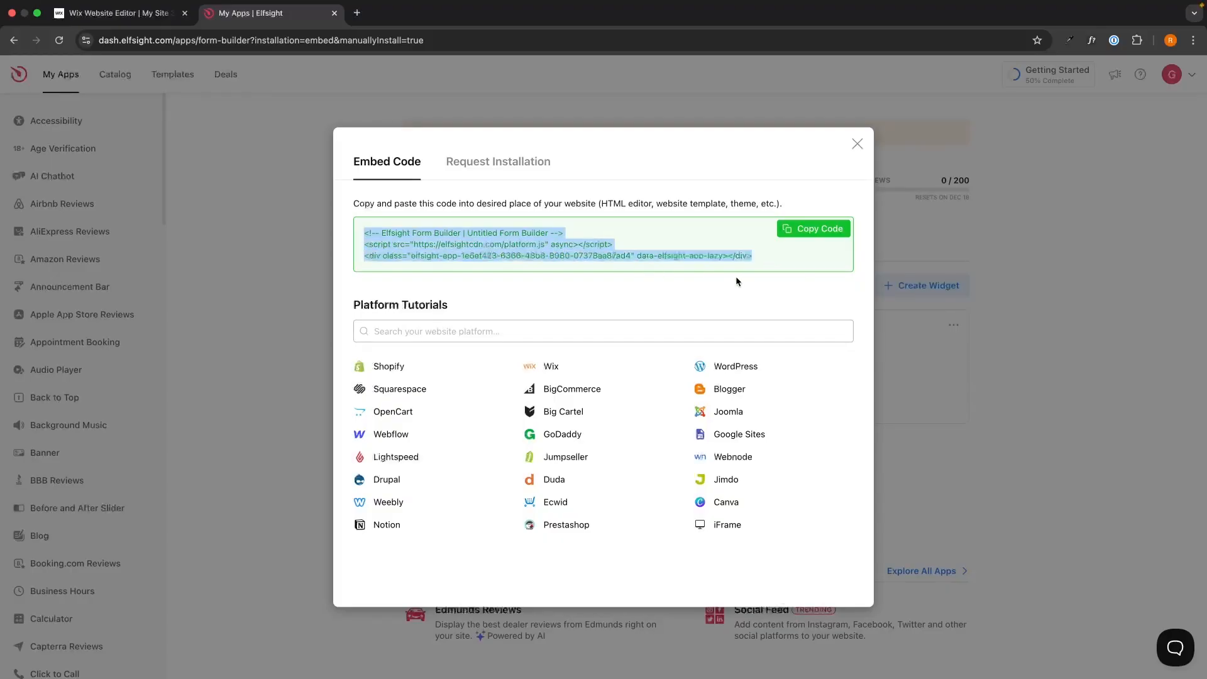
pyautogui.click(741, 280)
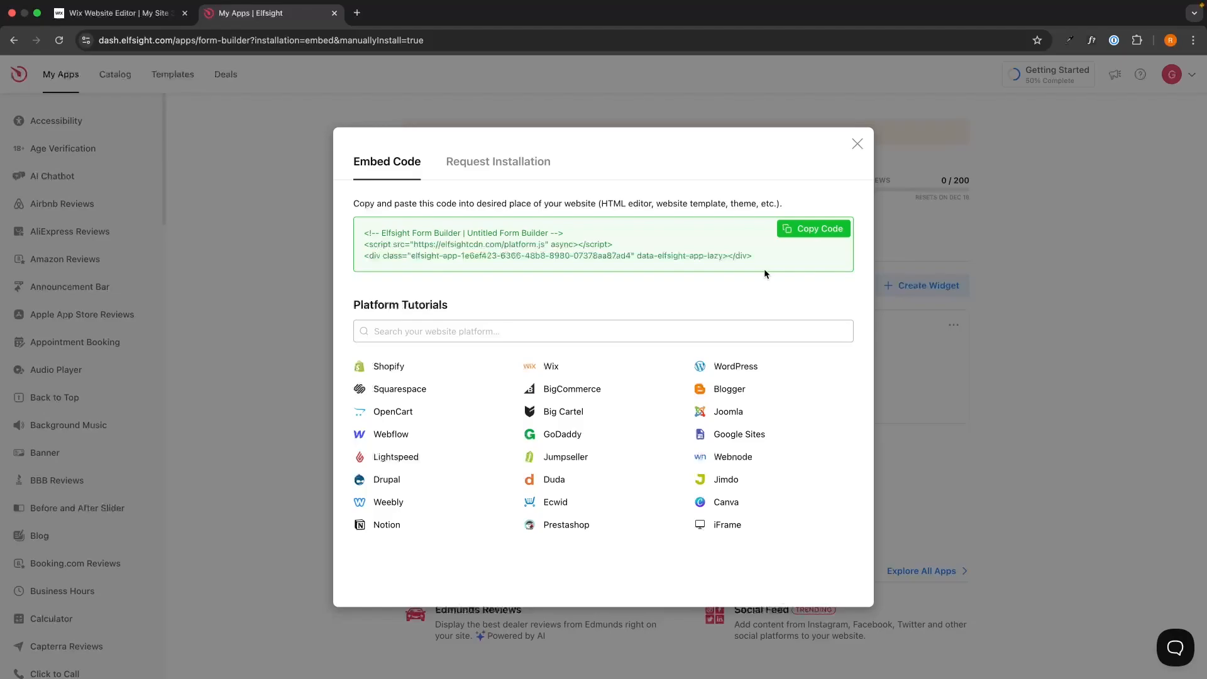
pyautogui.click(812, 228)
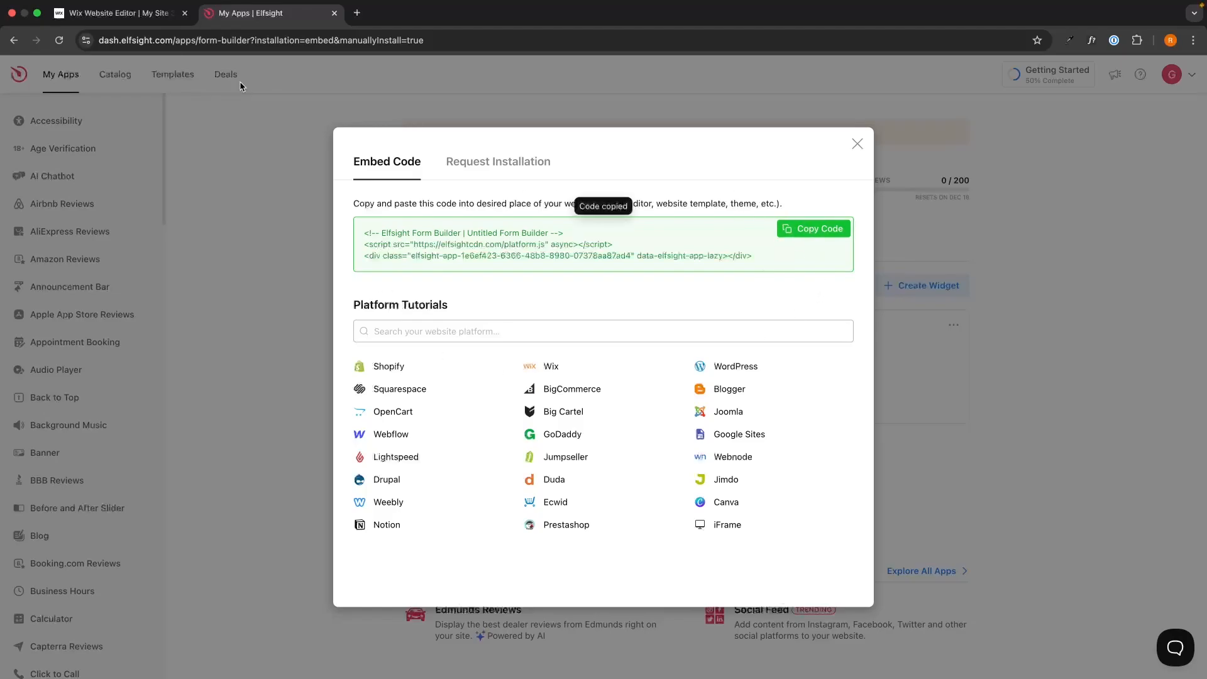
# Switch to the Wix editor tab and add a new section below the hero, choosing to add elements
pyautogui.click(126, 22)
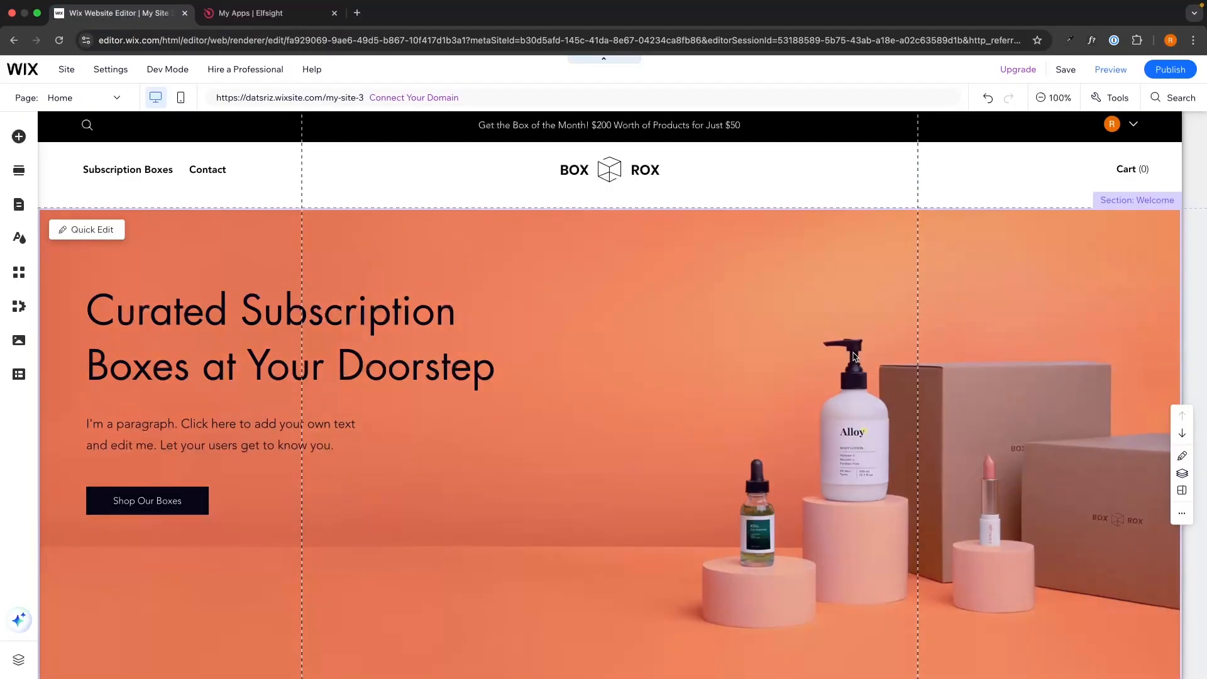
pyautogui.scroll(-3, 854, 356)
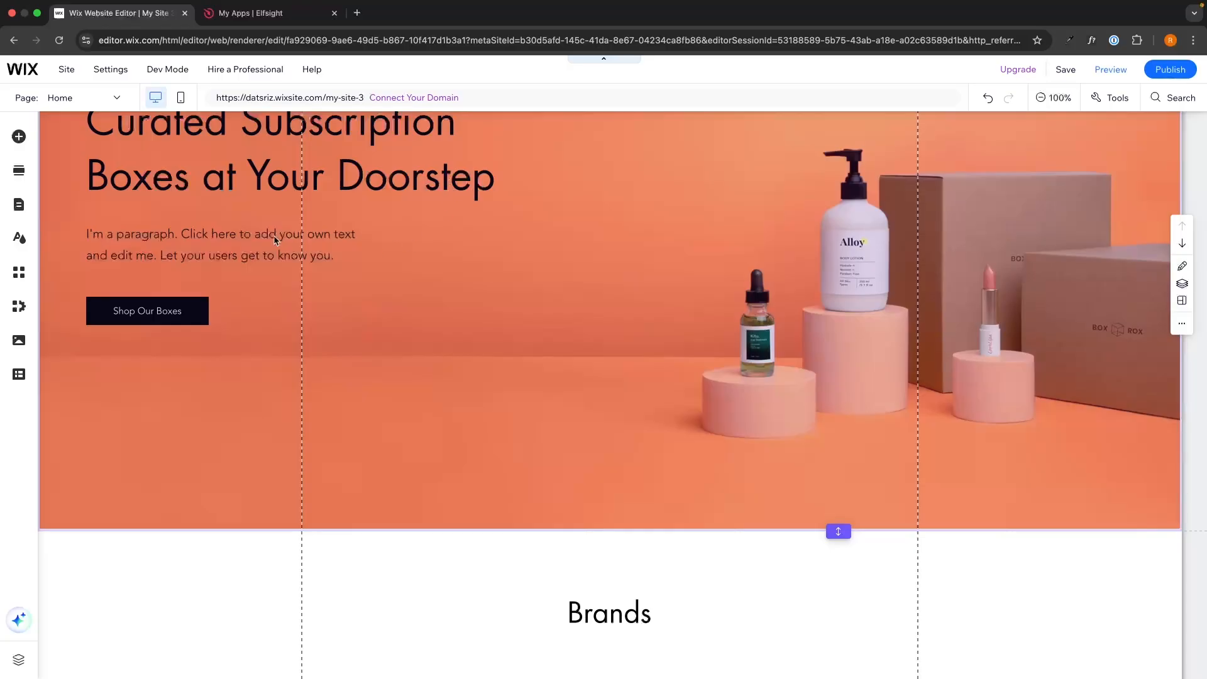
pyautogui.scroll(3, 389, 351)
pyautogui.scroll(-3, 688, 342)
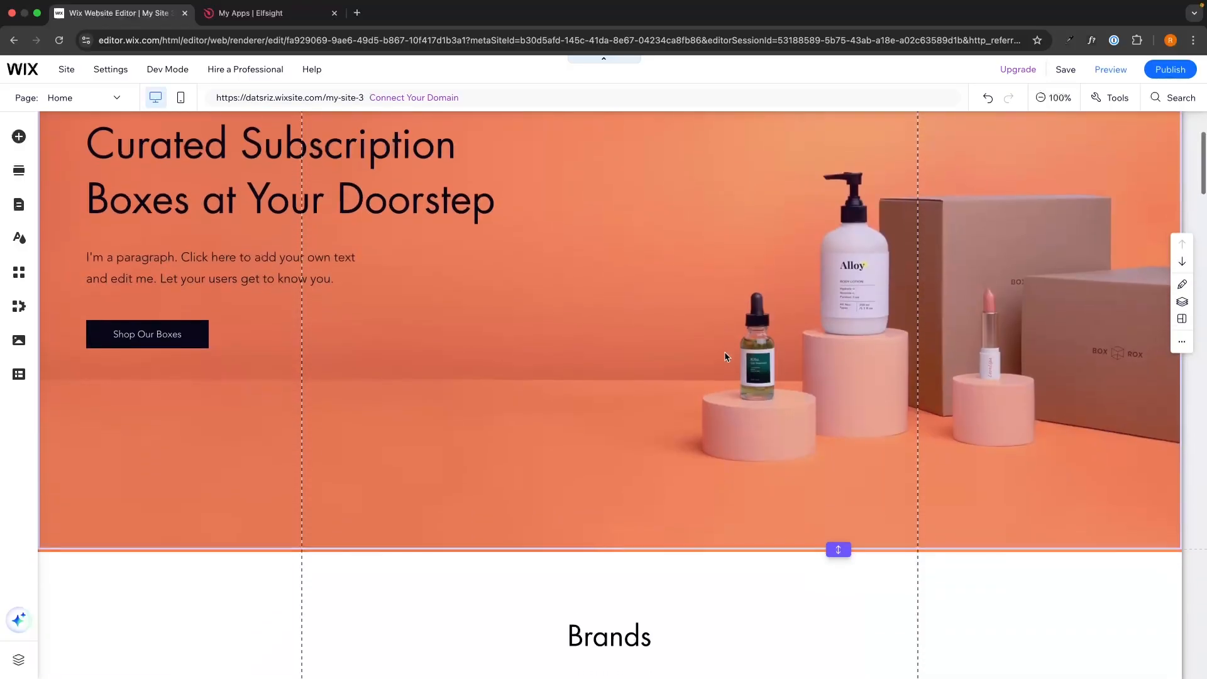
pyautogui.scroll(-1, 591, 443)
pyautogui.moveTo(591, 445)
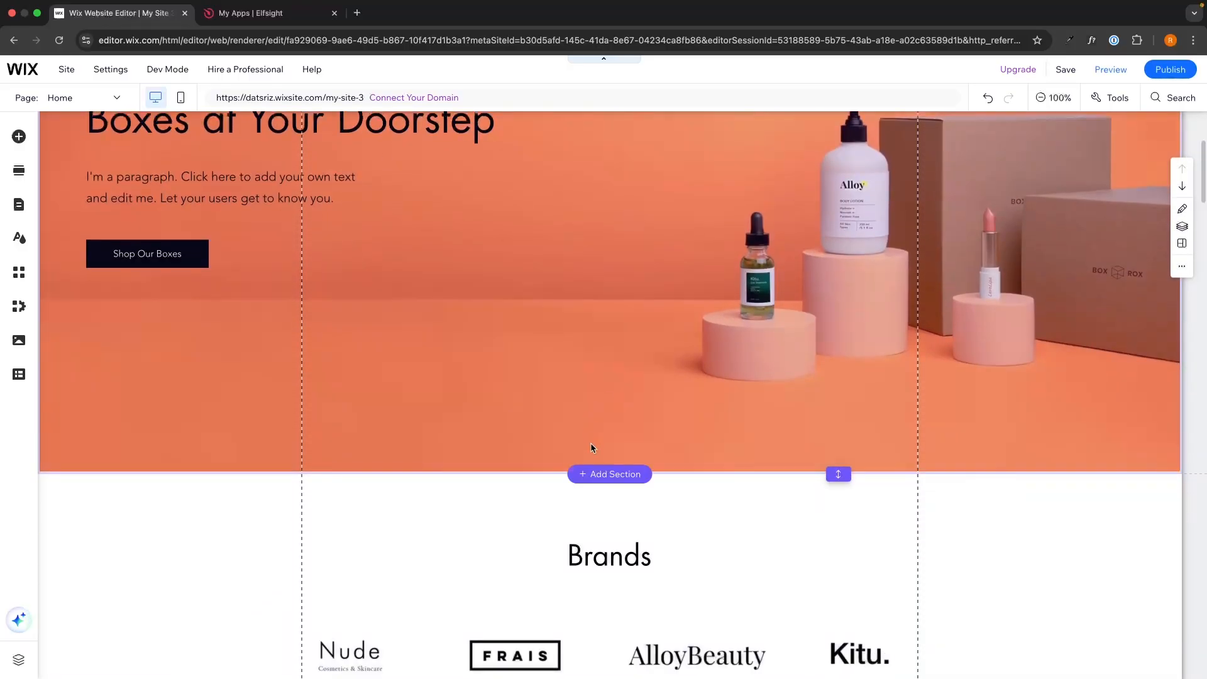
pyautogui.click(601, 476)
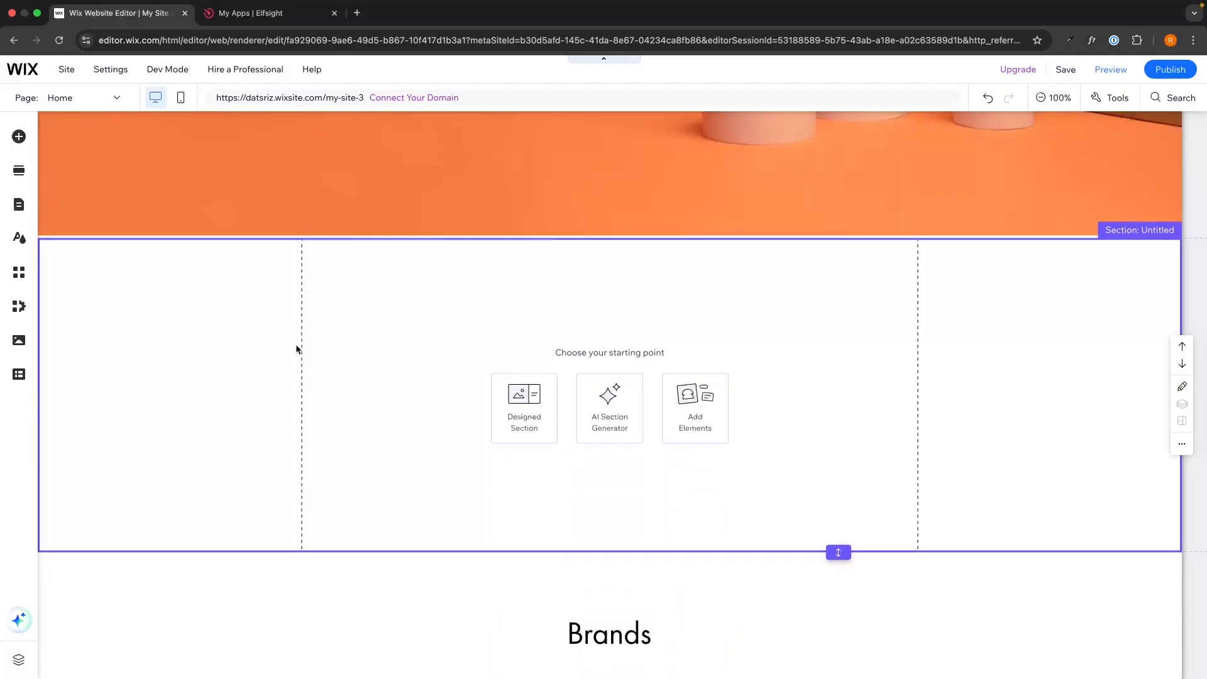
pyautogui.click(694, 413)
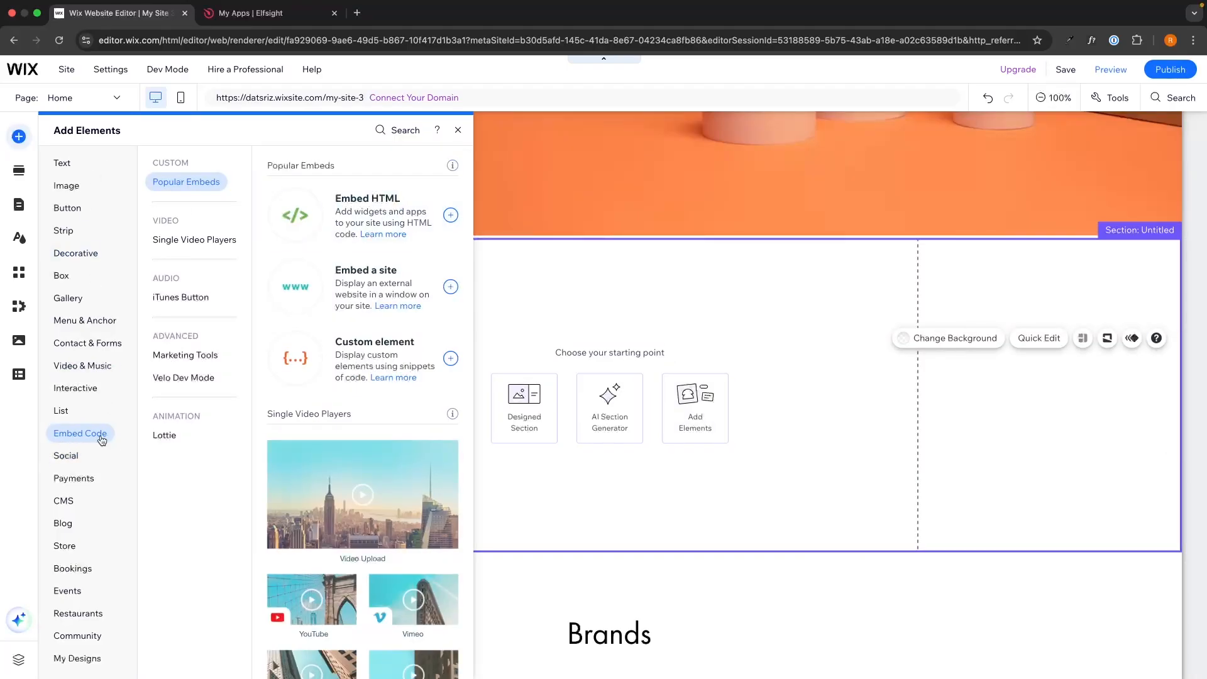
# Add an Embed HTML element, paste the copied form code into it as Code, update it and close the settings
pyautogui.click(451, 215)
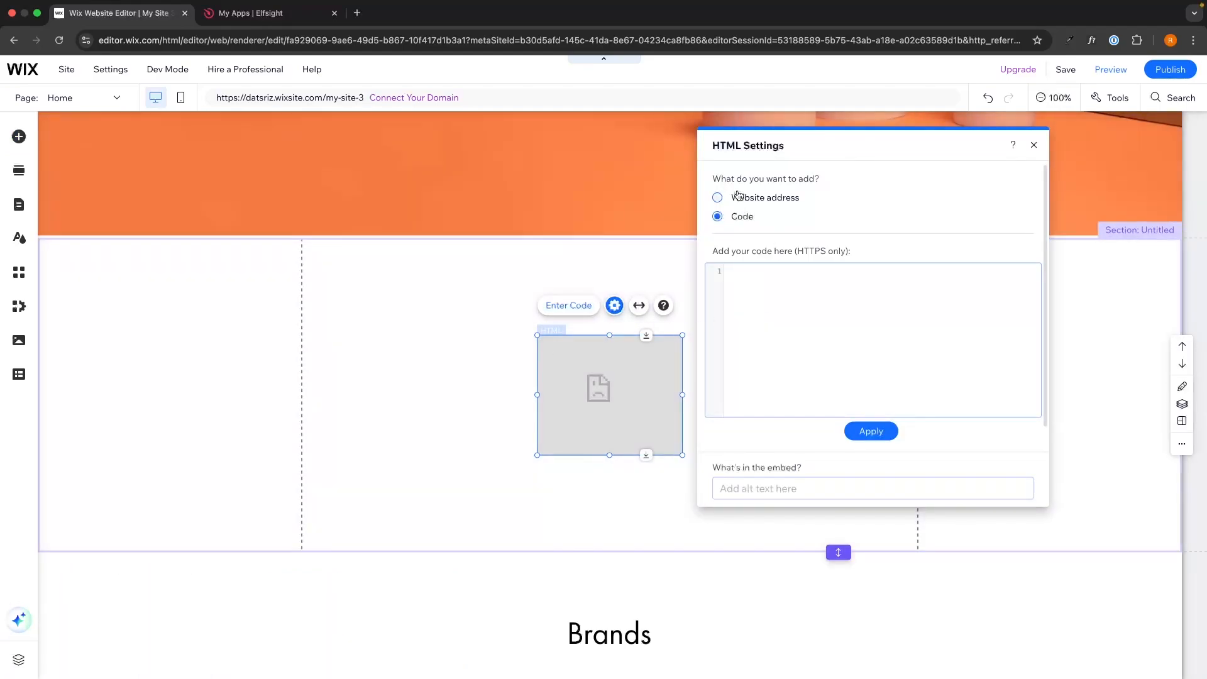
pyautogui.click(736, 219)
pyautogui.click(768, 313)
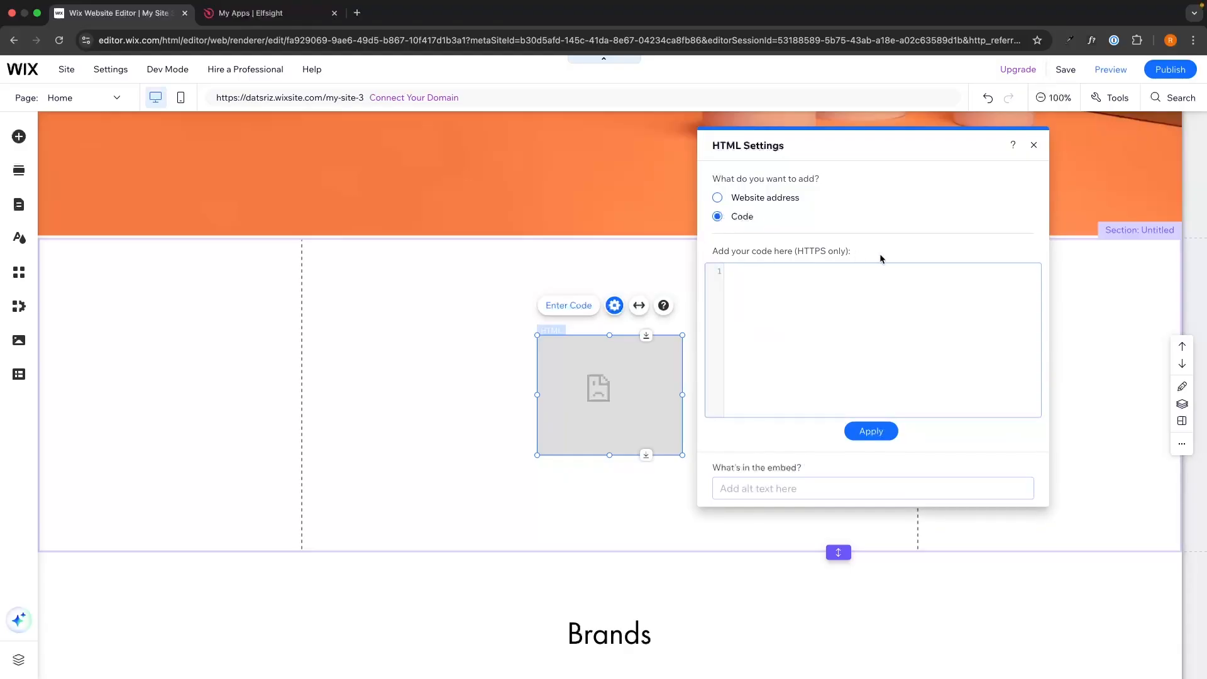
pyautogui.press('super+v')
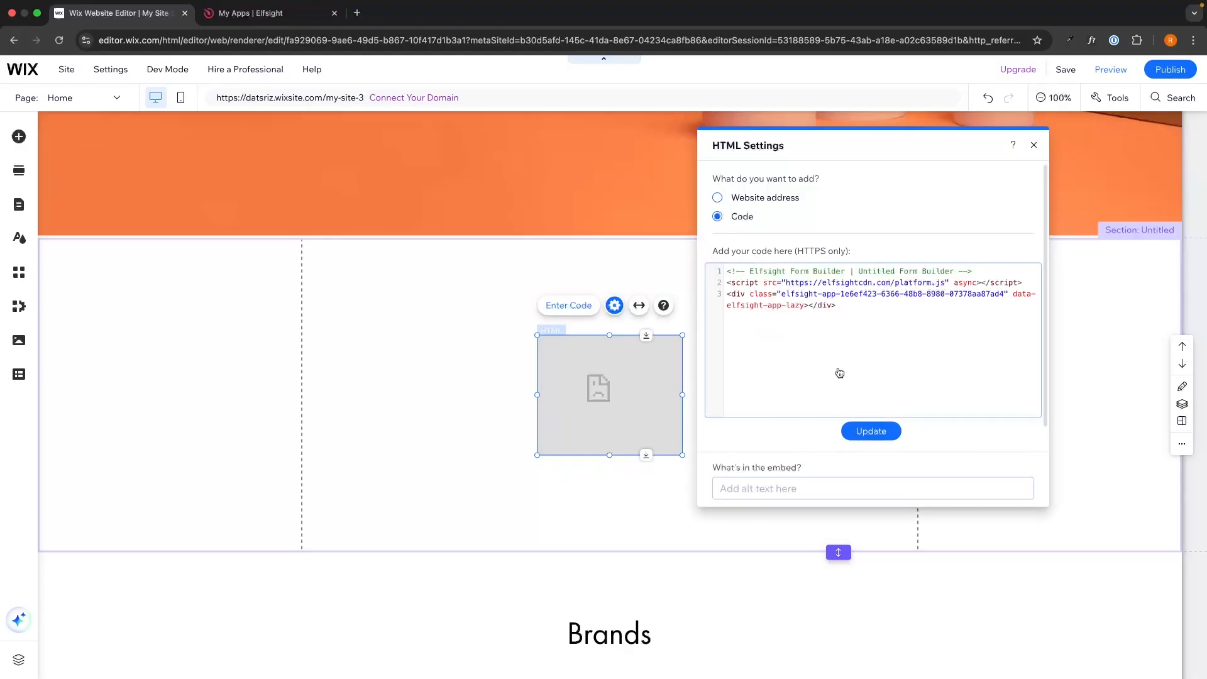
pyautogui.click(874, 431)
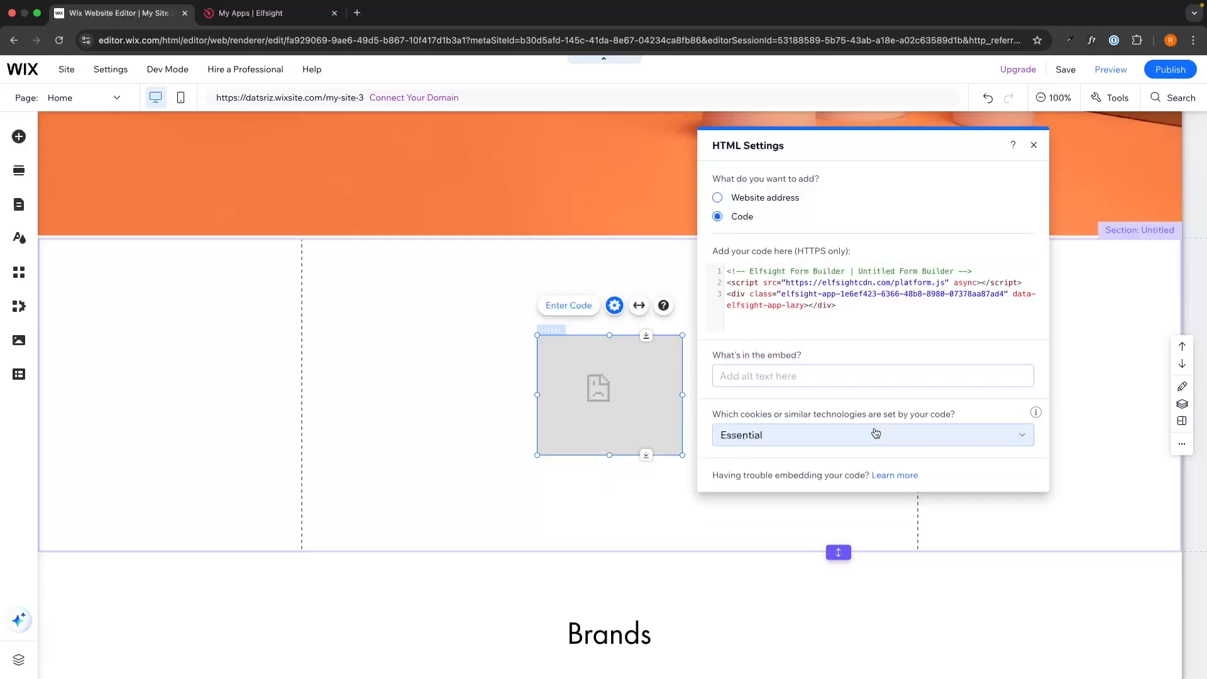
pyautogui.click(1033, 146)
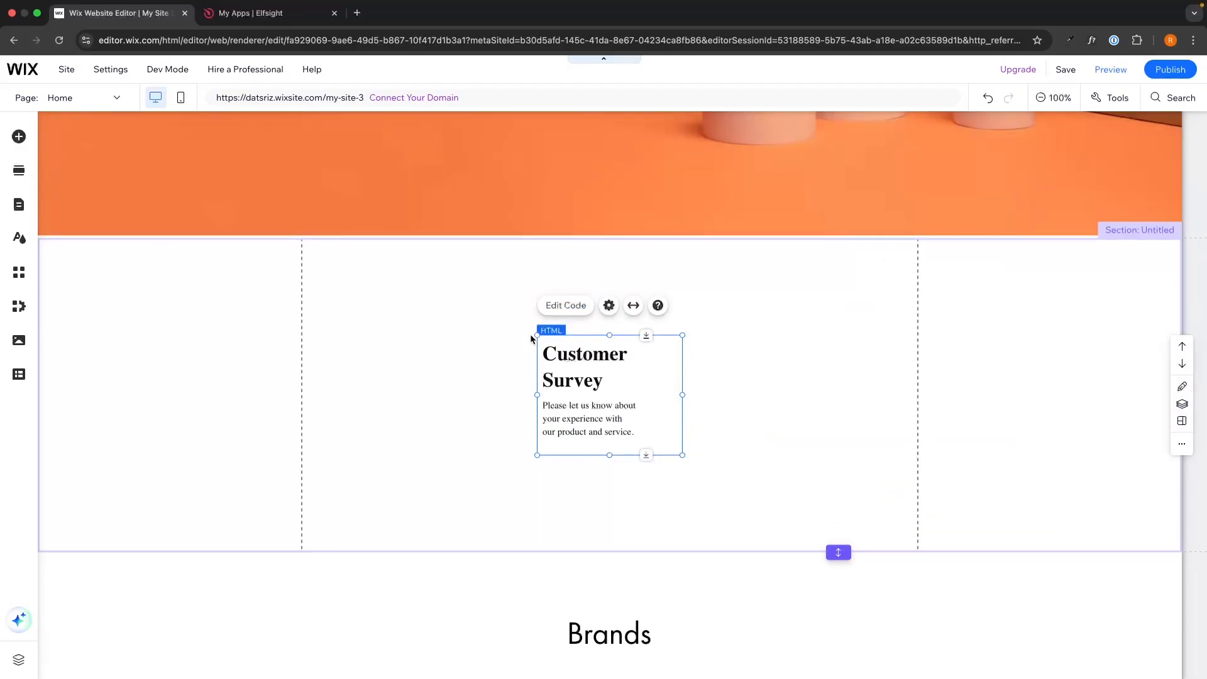
# Resize the HTML element so it stretches across the full width of the section
pyautogui.moveTo(535, 333); pyautogui.dragTo(20, 242)
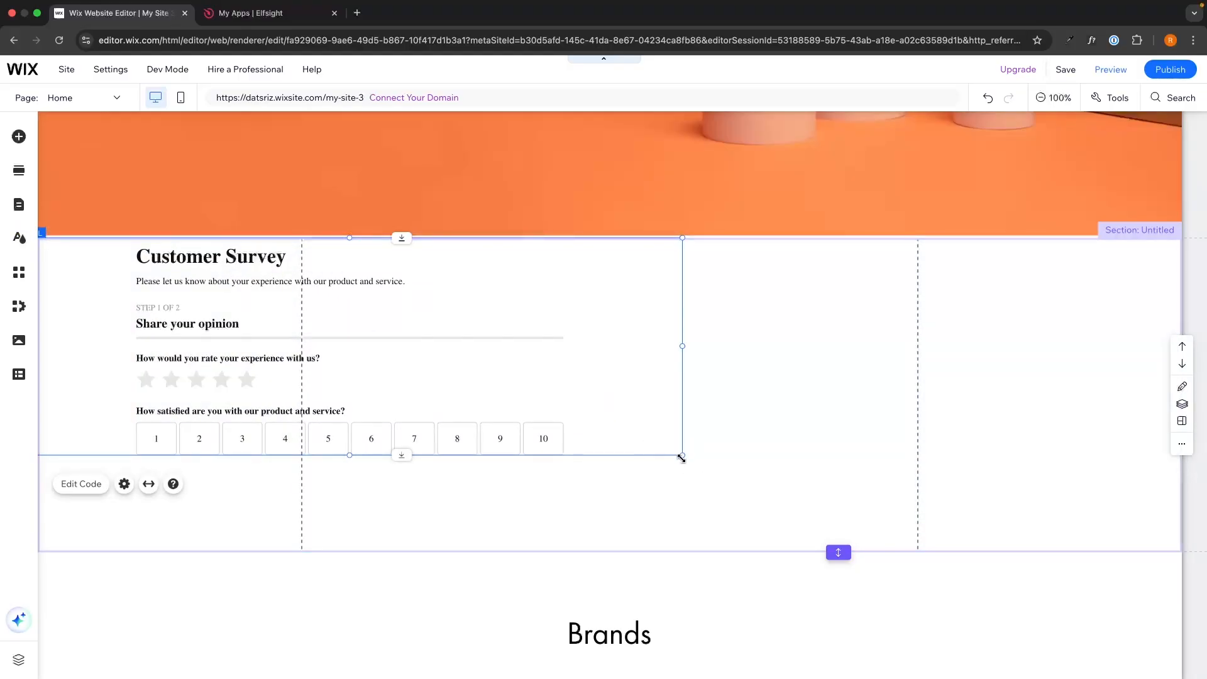
pyautogui.moveTo(681, 457); pyautogui.dragTo(1190, 542)
# Lengthen the section and stretch the HTML element downward so the whole survey form shows
pyautogui.scroll(-3, 930, 369)
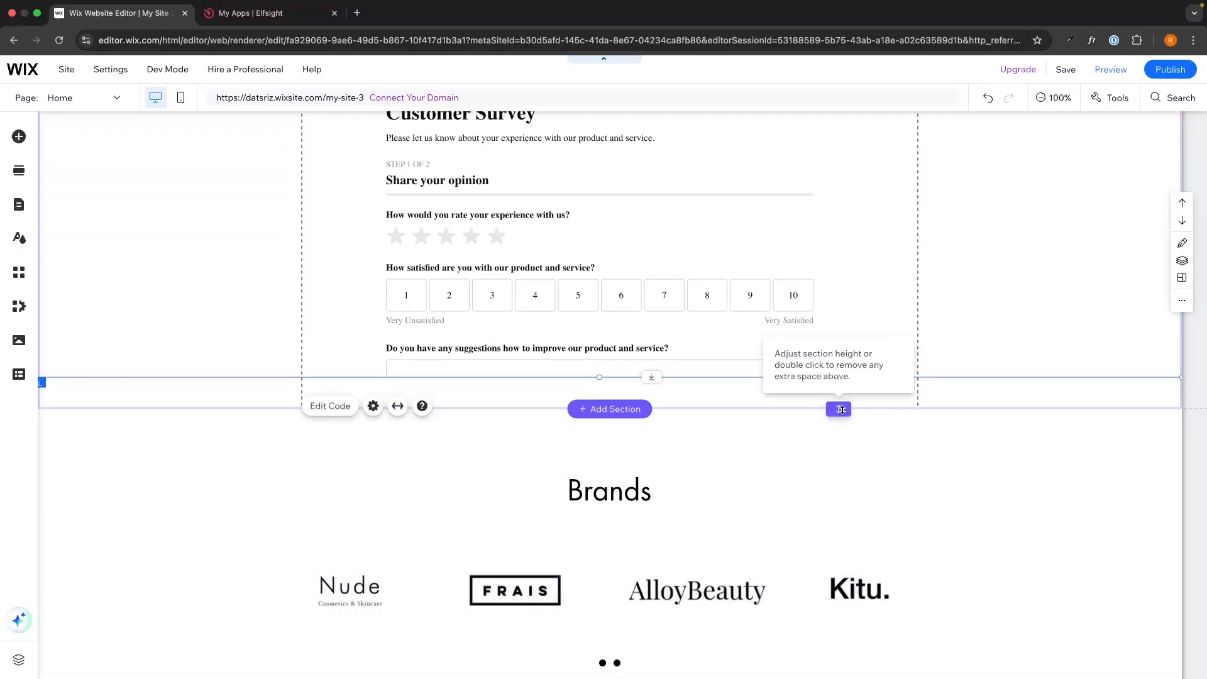
pyautogui.moveTo(848, 407); pyautogui.dragTo(838, 674)
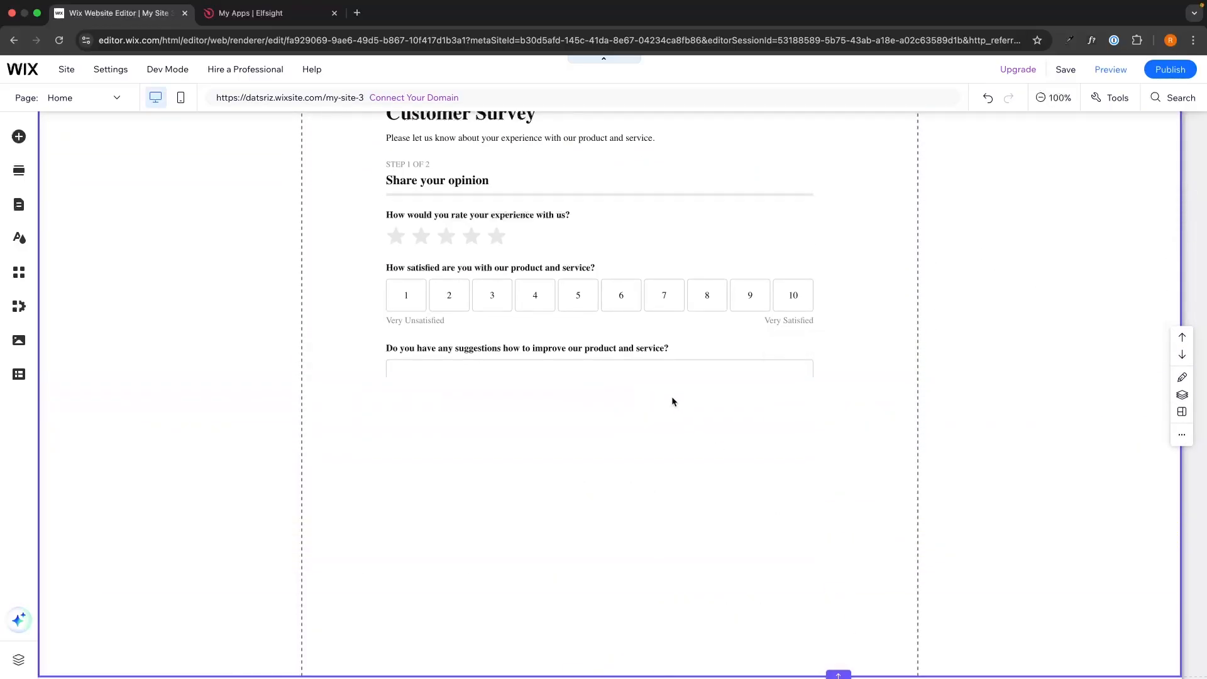
pyautogui.click(599, 373)
pyautogui.moveTo(600, 377); pyautogui.dragTo(598, 602)
# Pull the section's bottom edge up to just below the form's Next button
pyautogui.scroll(-1, 828, 584)
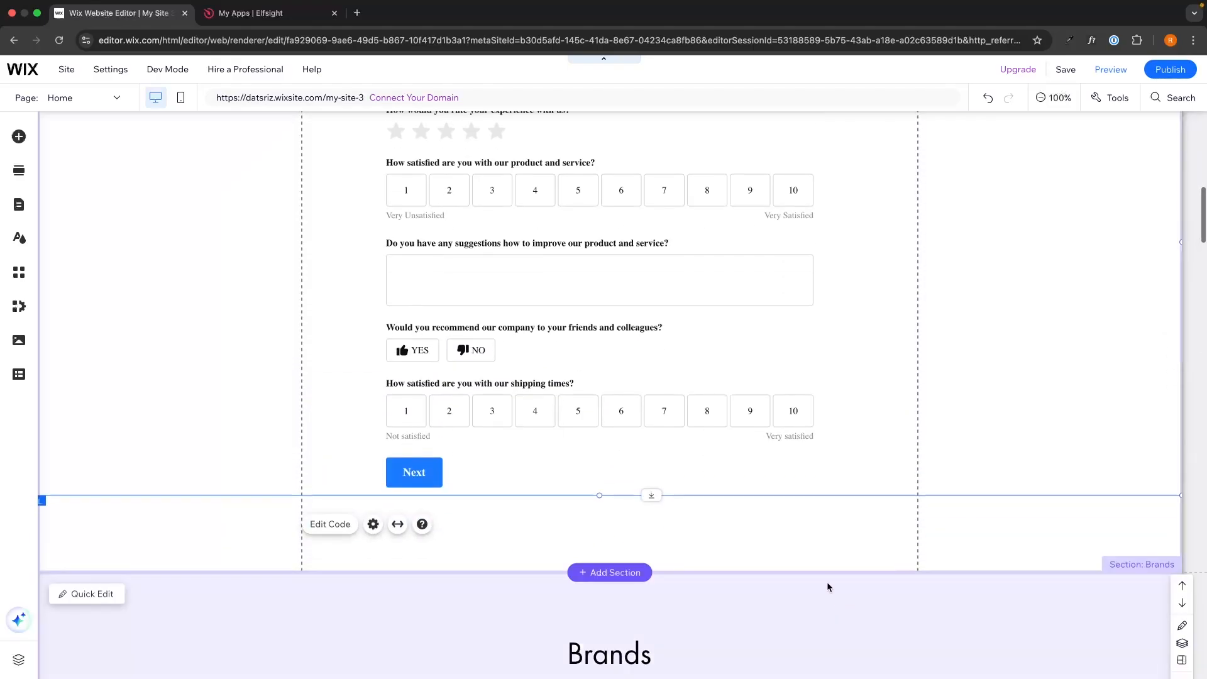
pyautogui.moveTo(838, 571); pyautogui.dragTo(831, 494)
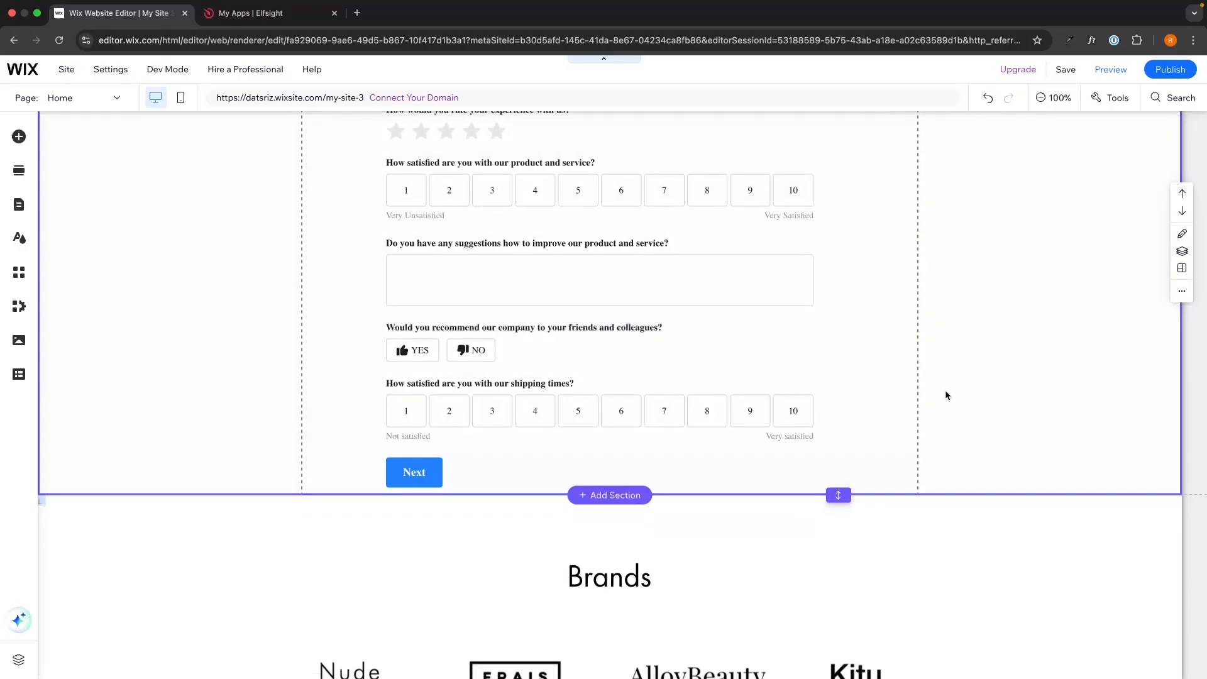
pyautogui.scroll(5, 945, 393)
pyautogui.scroll(-2, 945, 392)
pyautogui.scroll(-1, 946, 392)
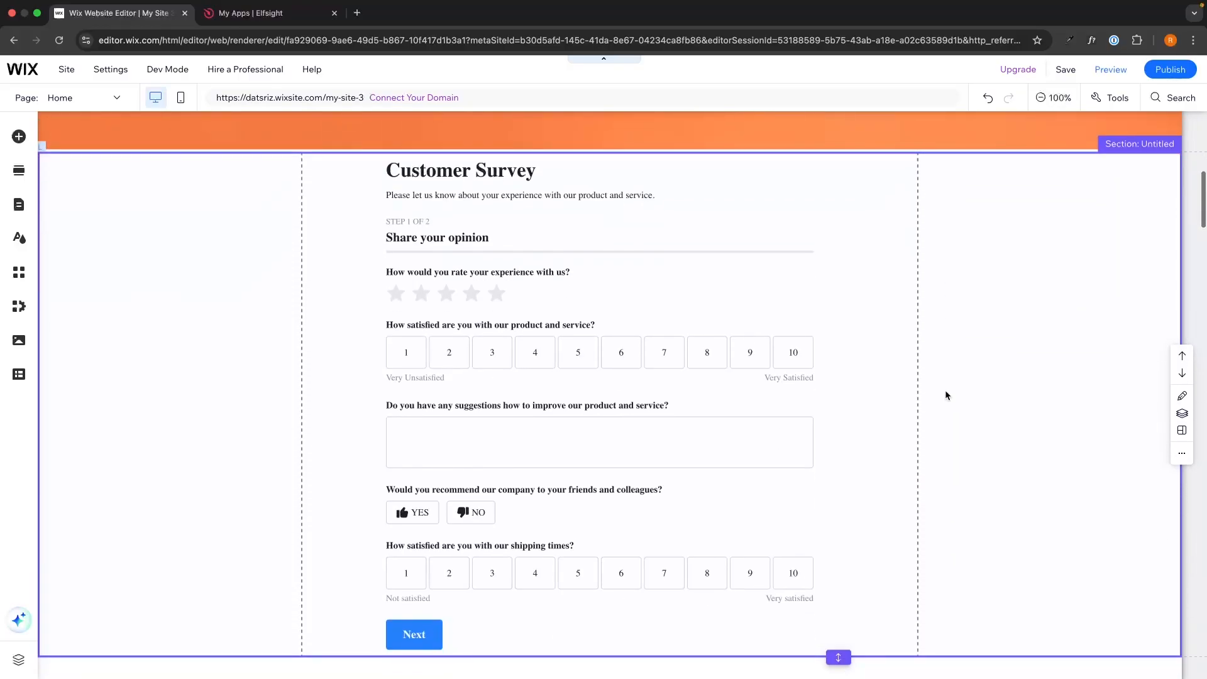